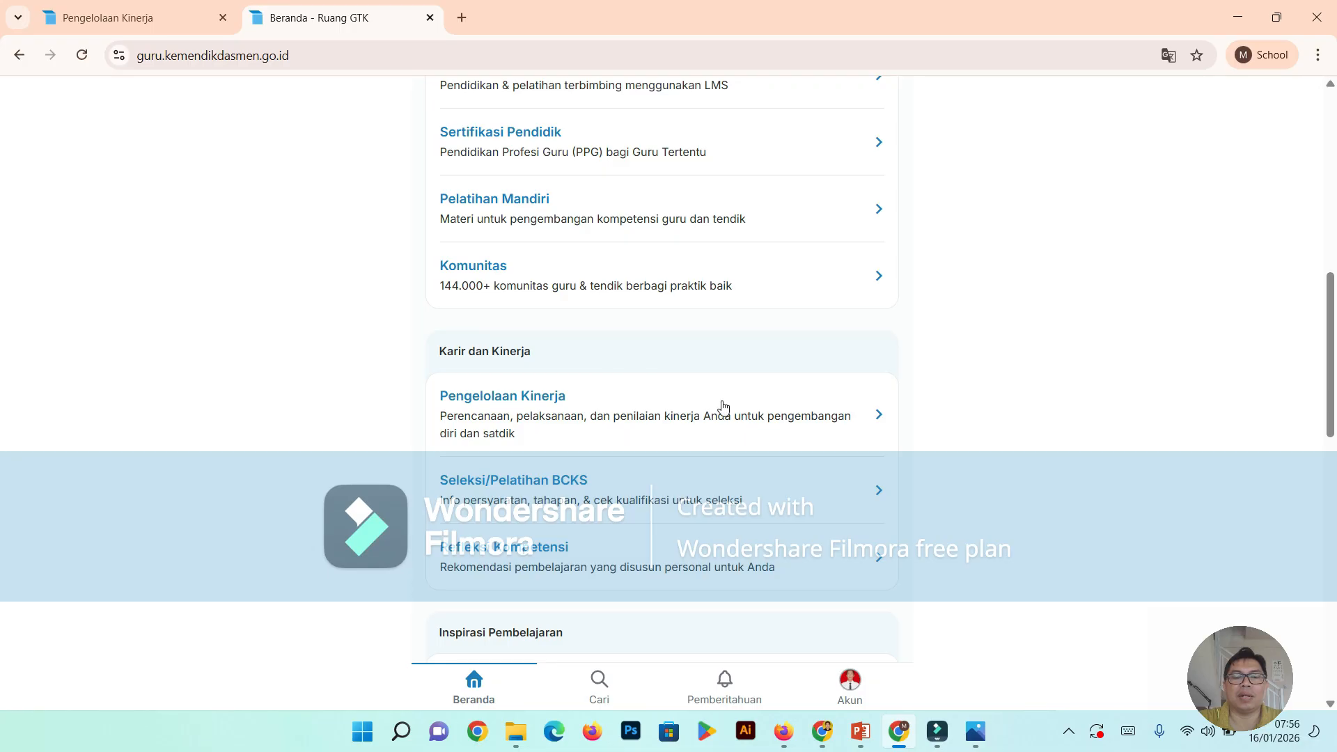
- Open the Pengelolaan Kinerja service under Karir dan Kinerja and go to its Beranda page
scroll(846, 389, "up", 8)
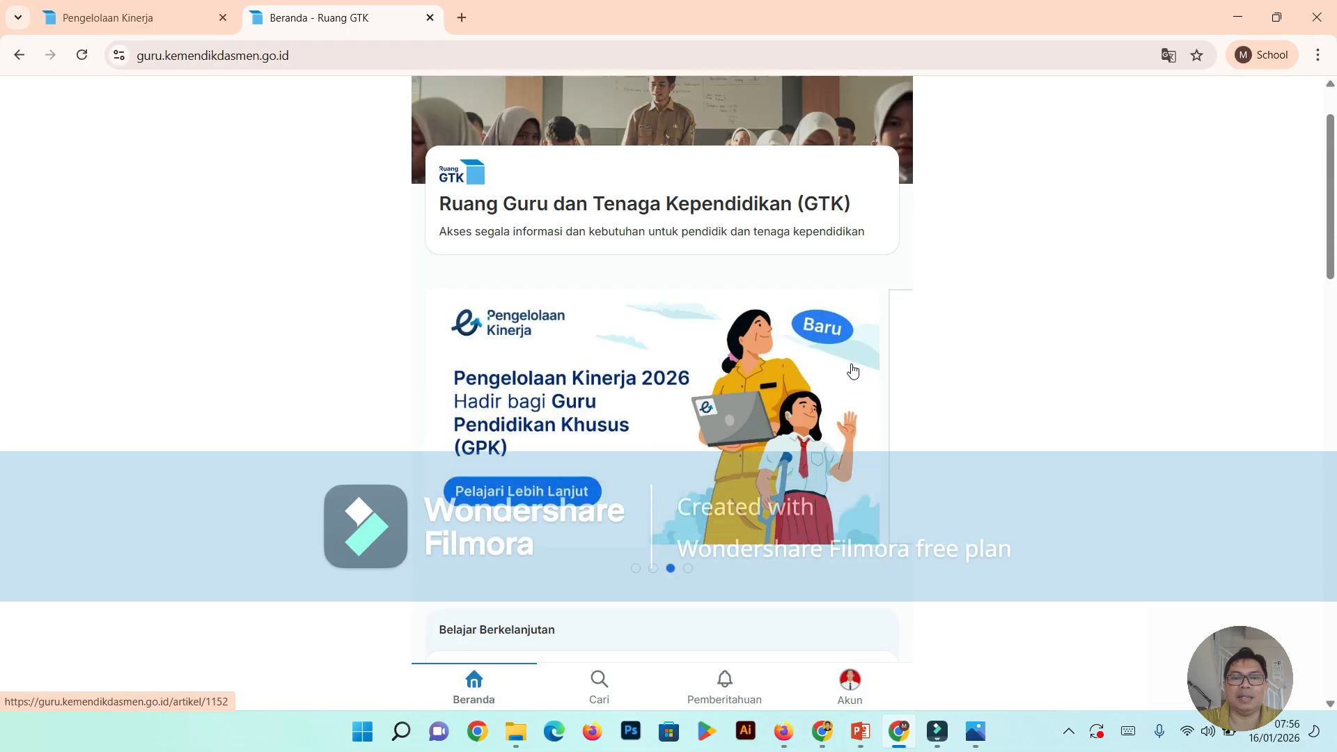
scroll(851, 371, "down", 6)
scroll(850, 373, "down", 4)
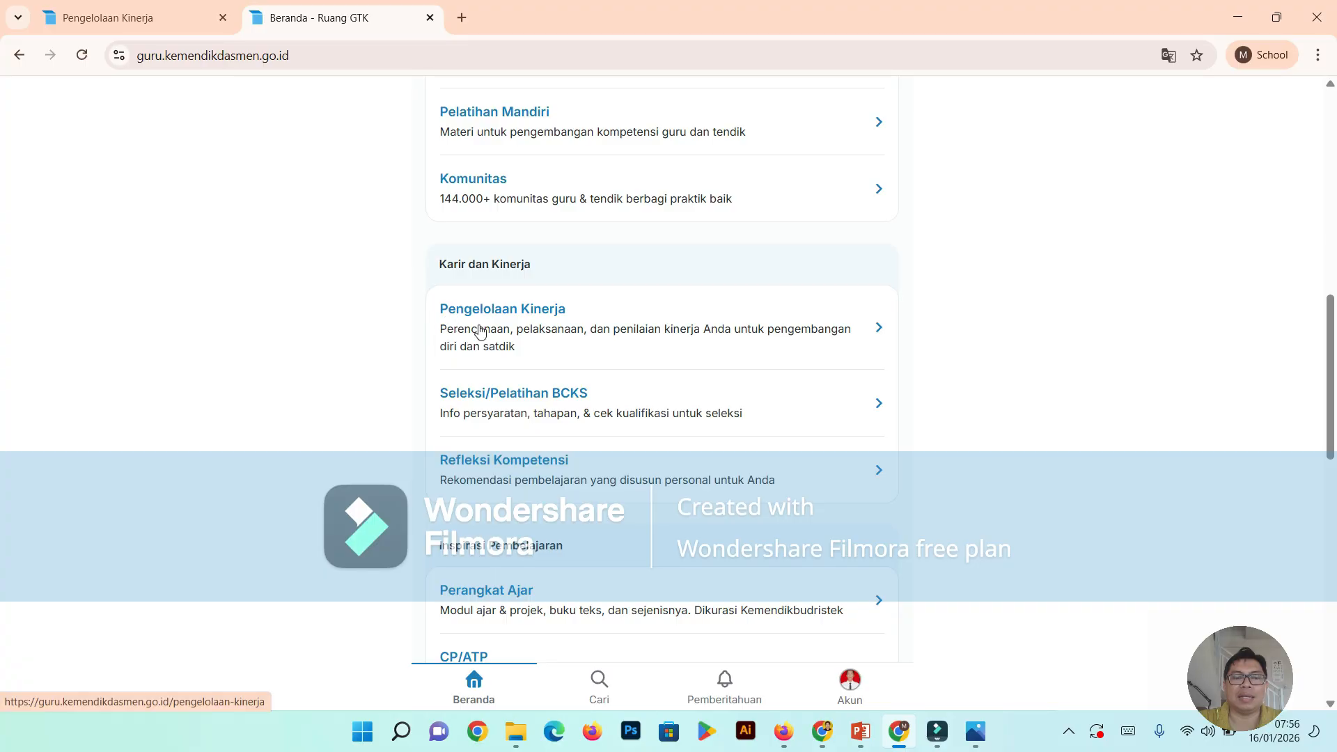
left_click(522, 315)
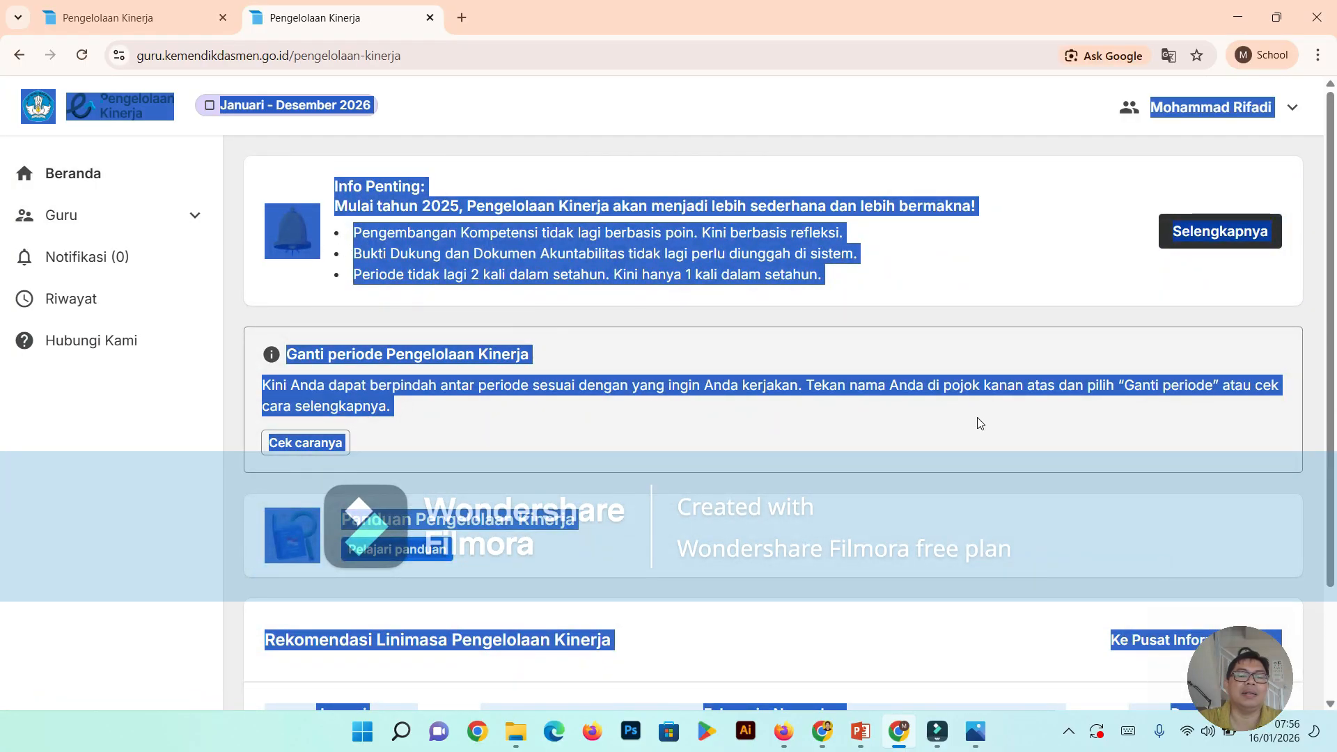
left_click(181, 272)
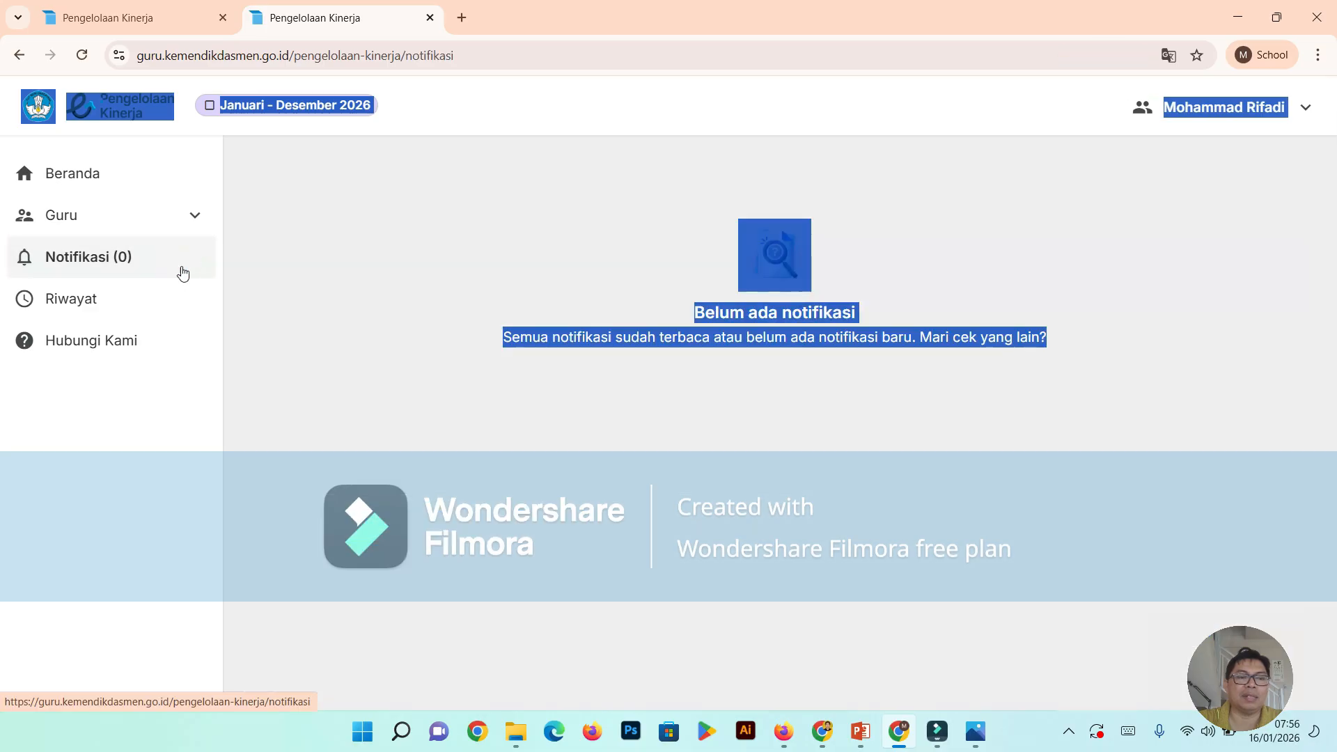
left_click(99, 178)
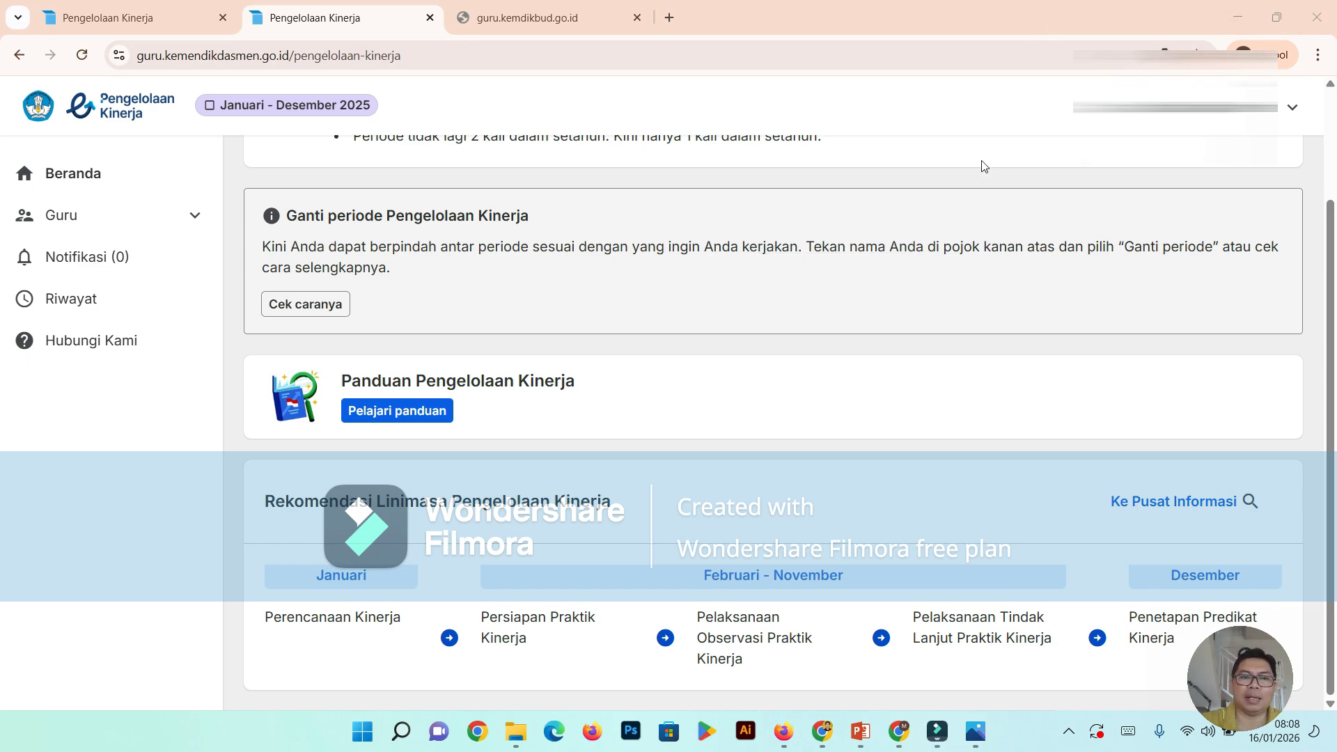
- Change the Pengelolaan Kinerja period to Januari - Desember 2026
scroll(981, 166, "up", 2)
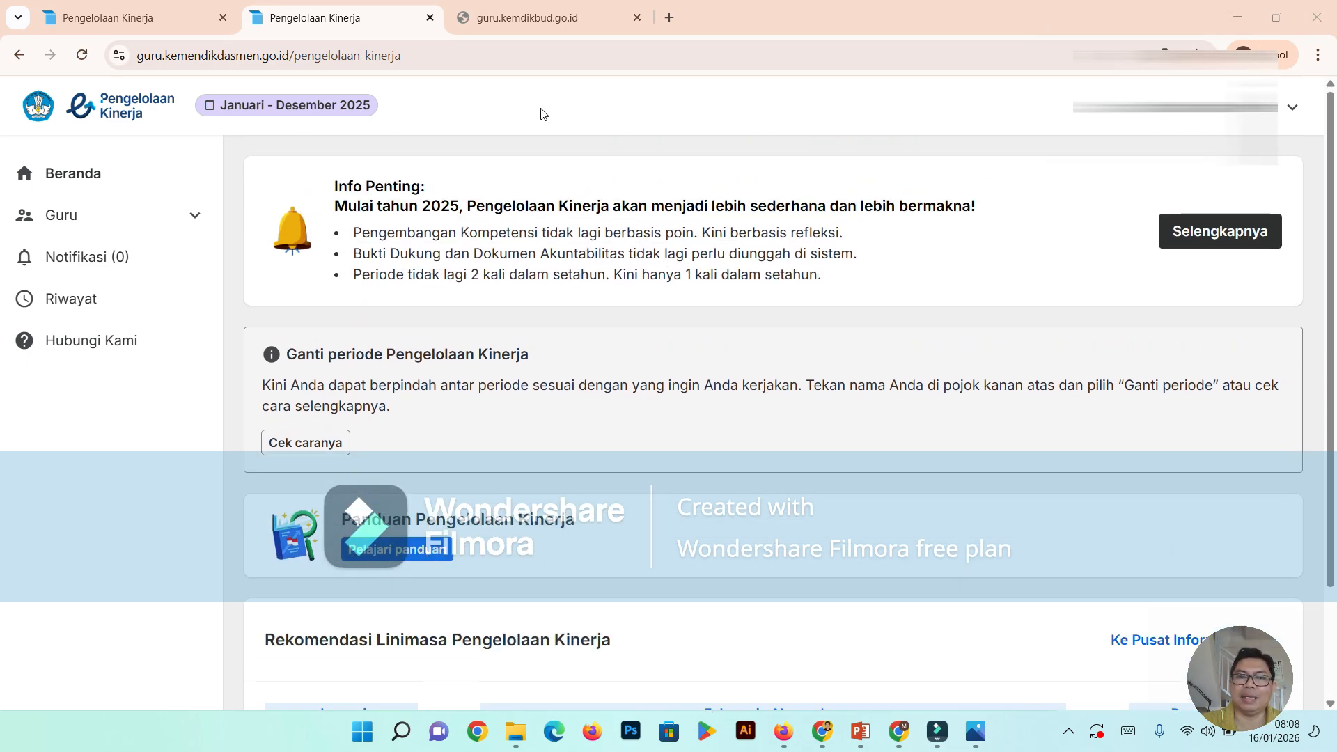
left_click(1293, 110)
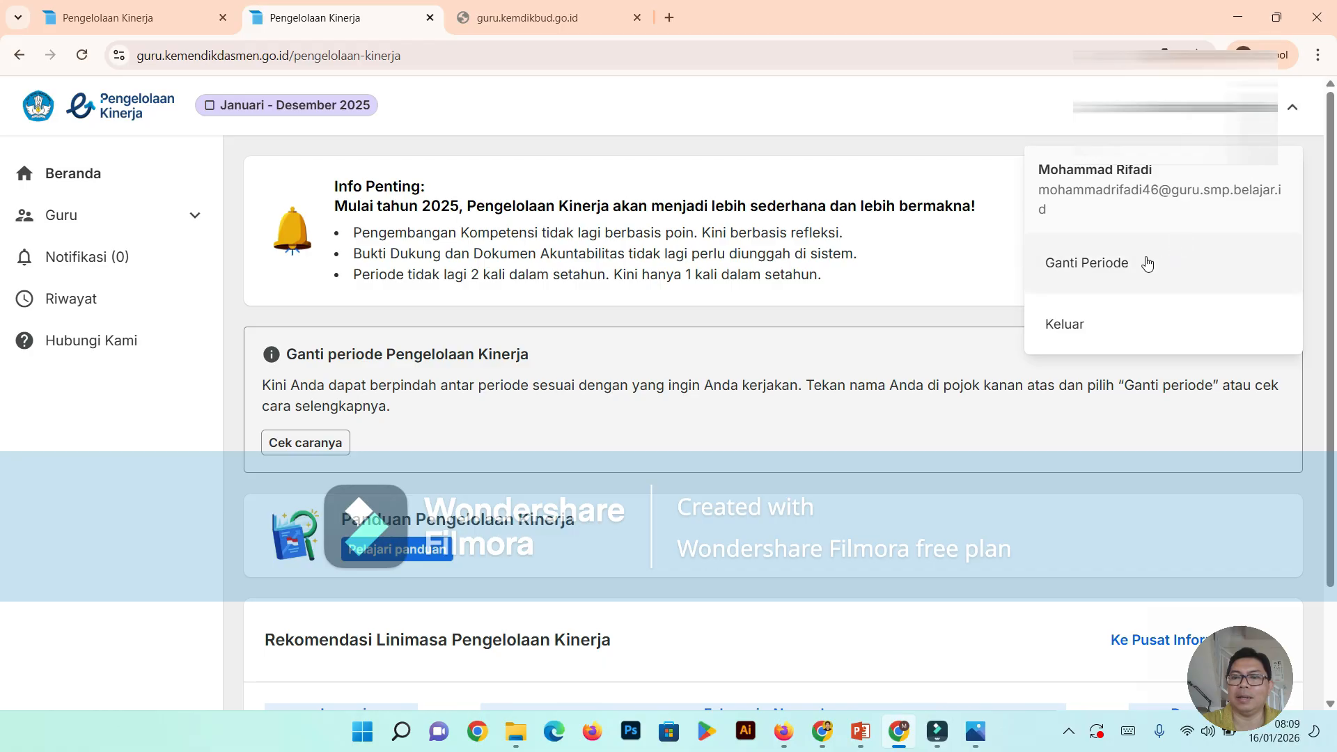
left_click(1098, 265)
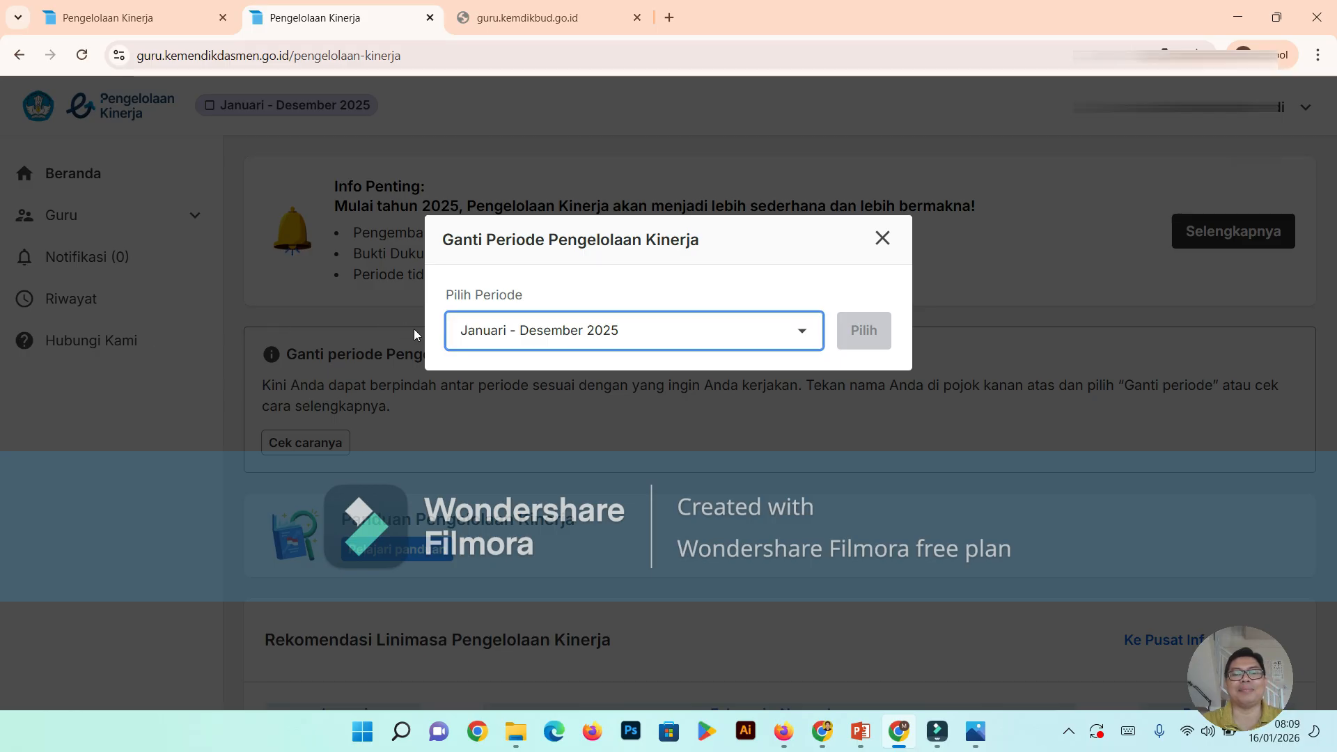
left_click(806, 340)
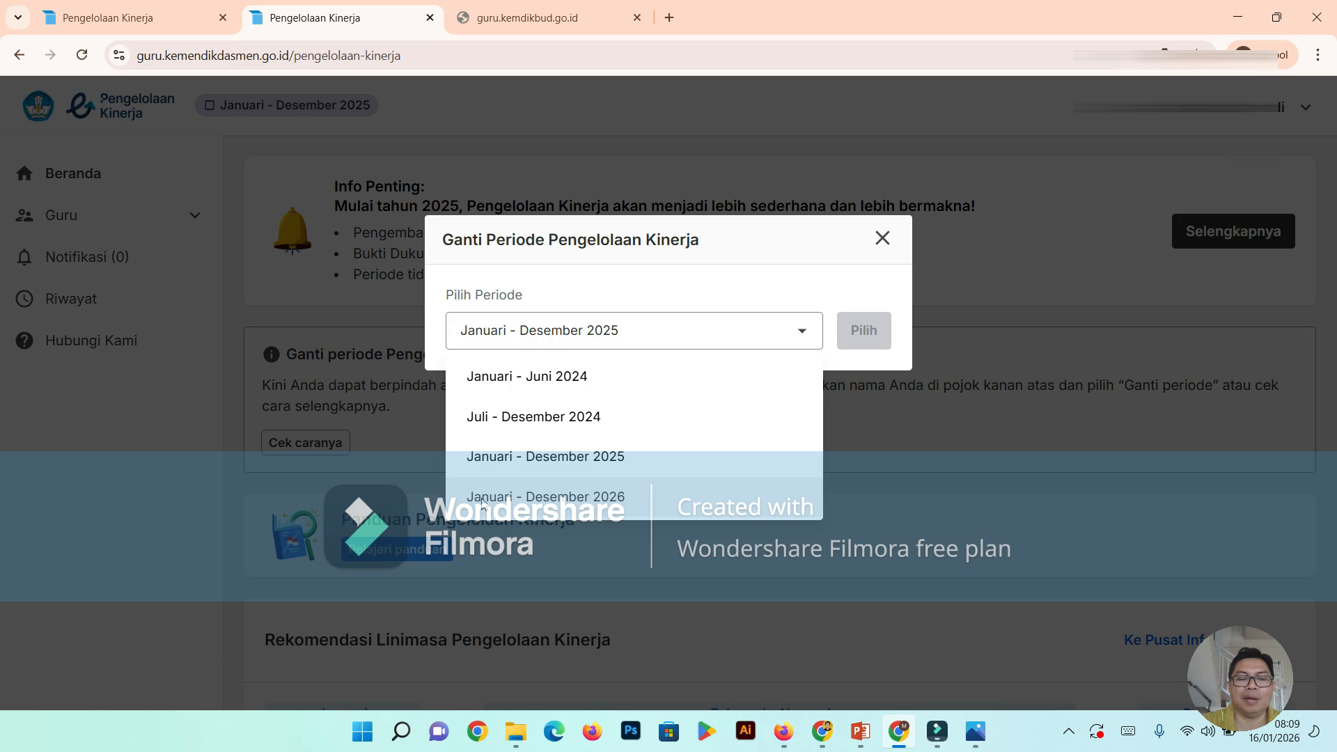
left_click(584, 503)
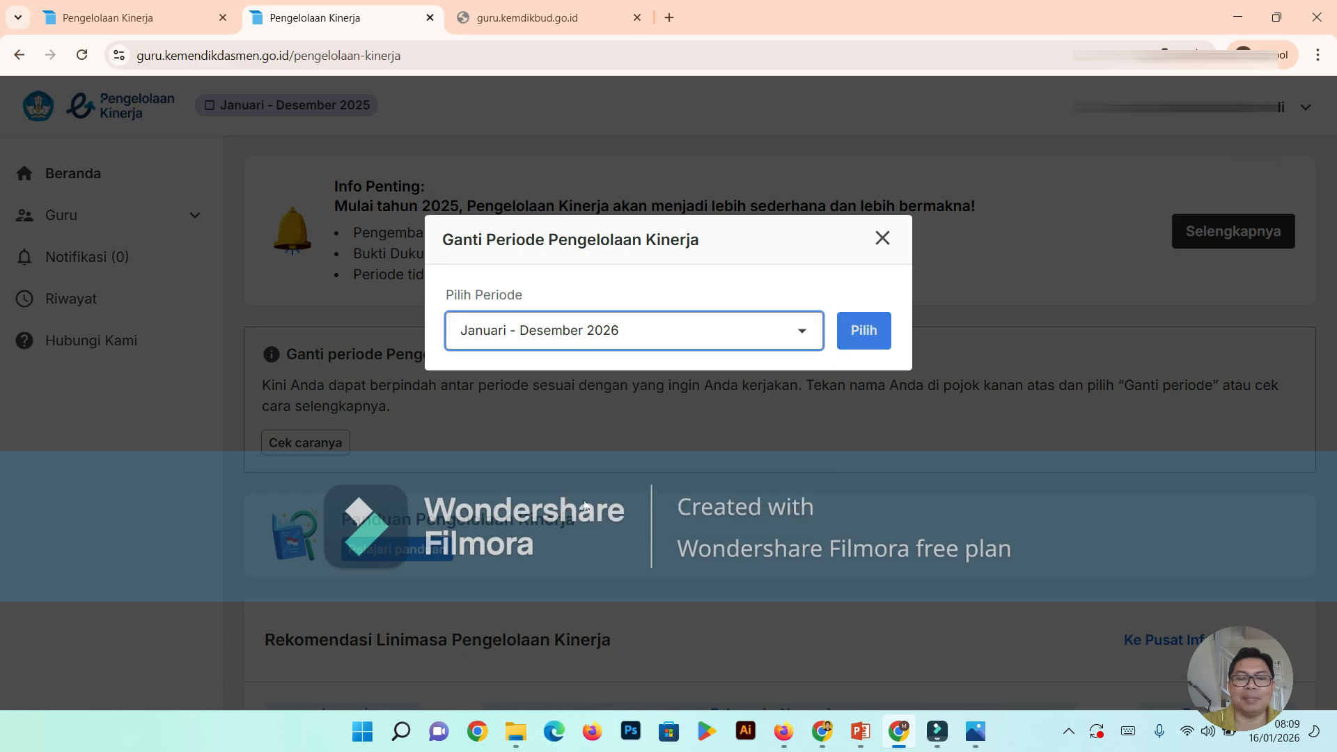
left_click(874, 337)
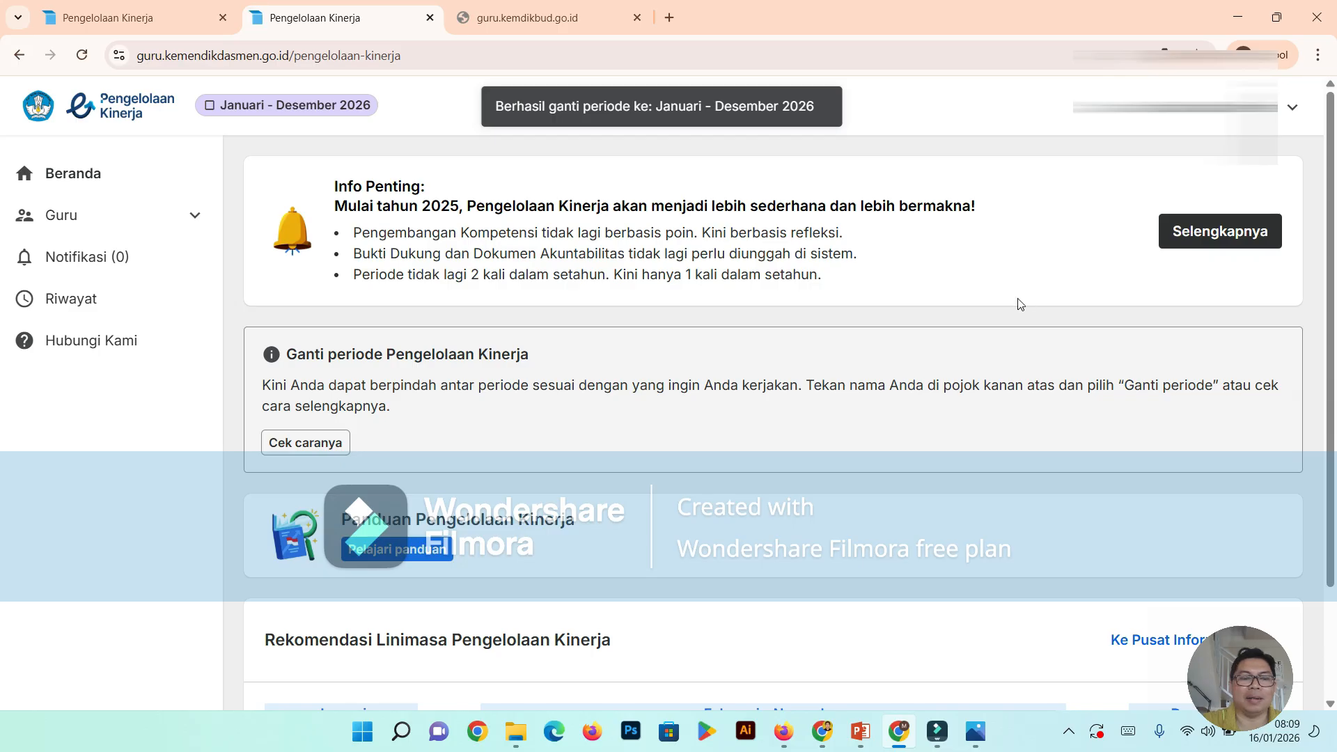
- Examine the Beranda page, including the Rekomendasi Linimasa Pengelolaan Kinerja from planning in January to the final rating in December
scroll(1018, 302, "down", 3)
scroll(1018, 302, "up", 2)
scroll(1020, 304, "up", 1)
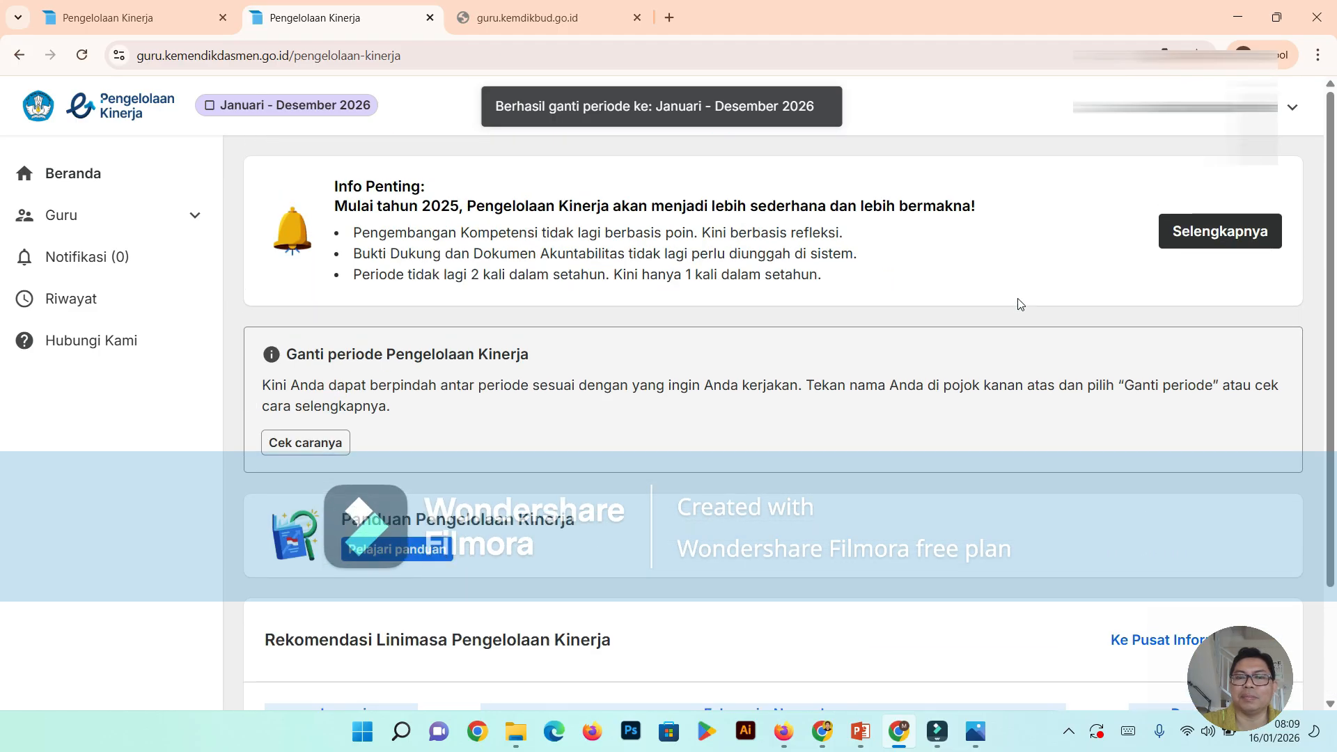
scroll(1020, 304, "down", 2)
scroll(1020, 304, "up", 1)
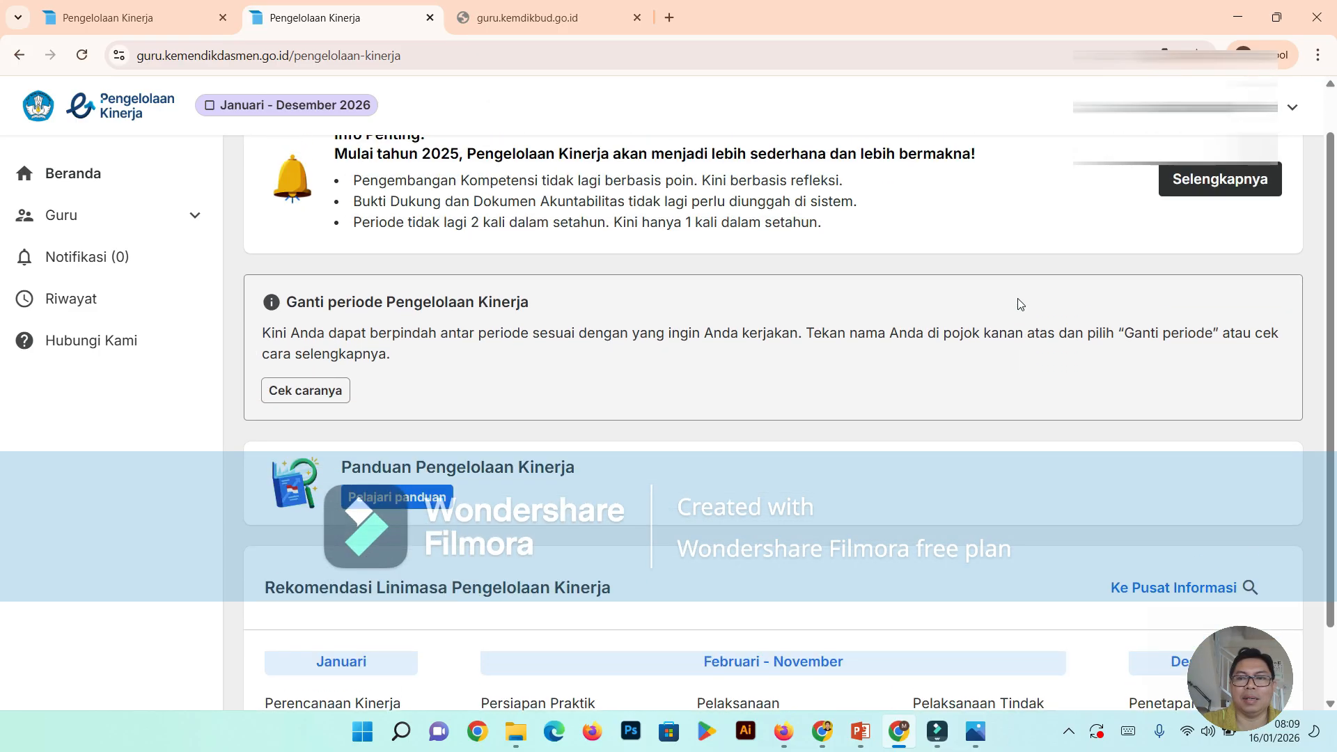
scroll(1020, 304, "down", 1)
scroll(1020, 303, "down", 1)
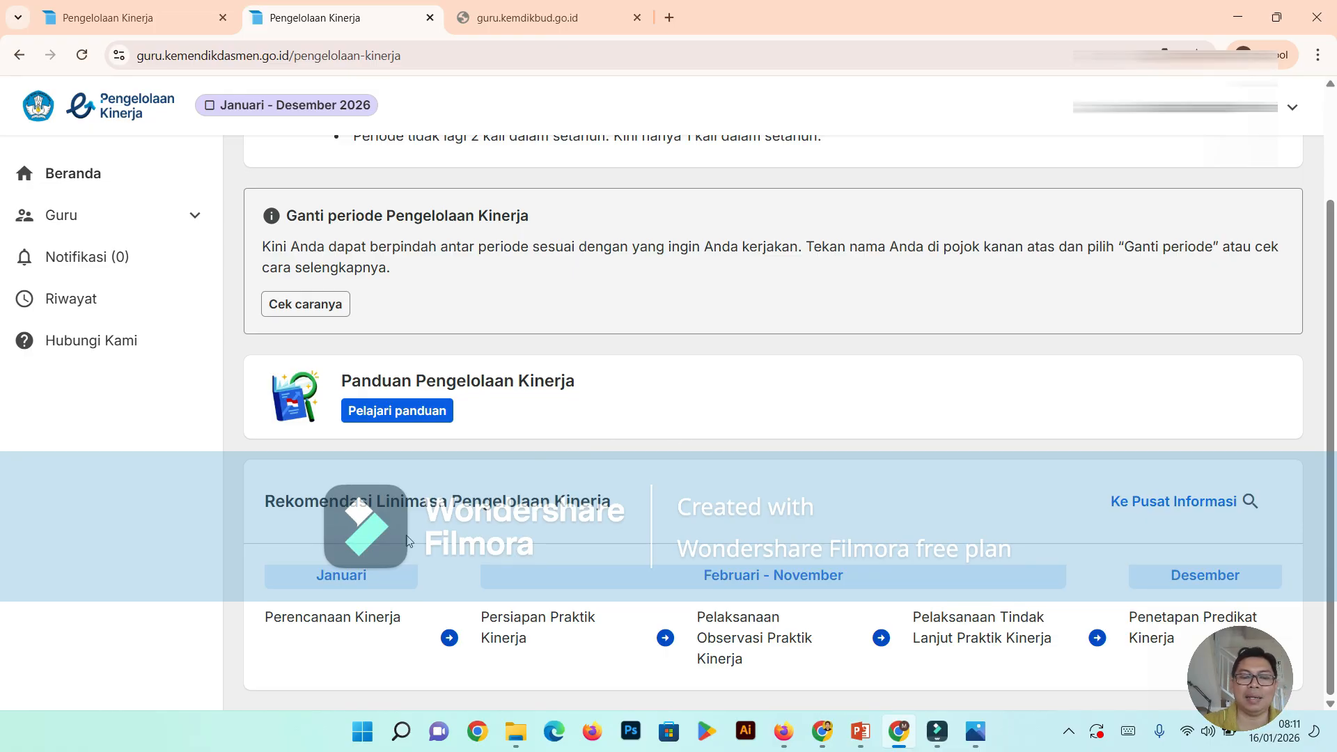
scroll(483, 485, "up", 2)
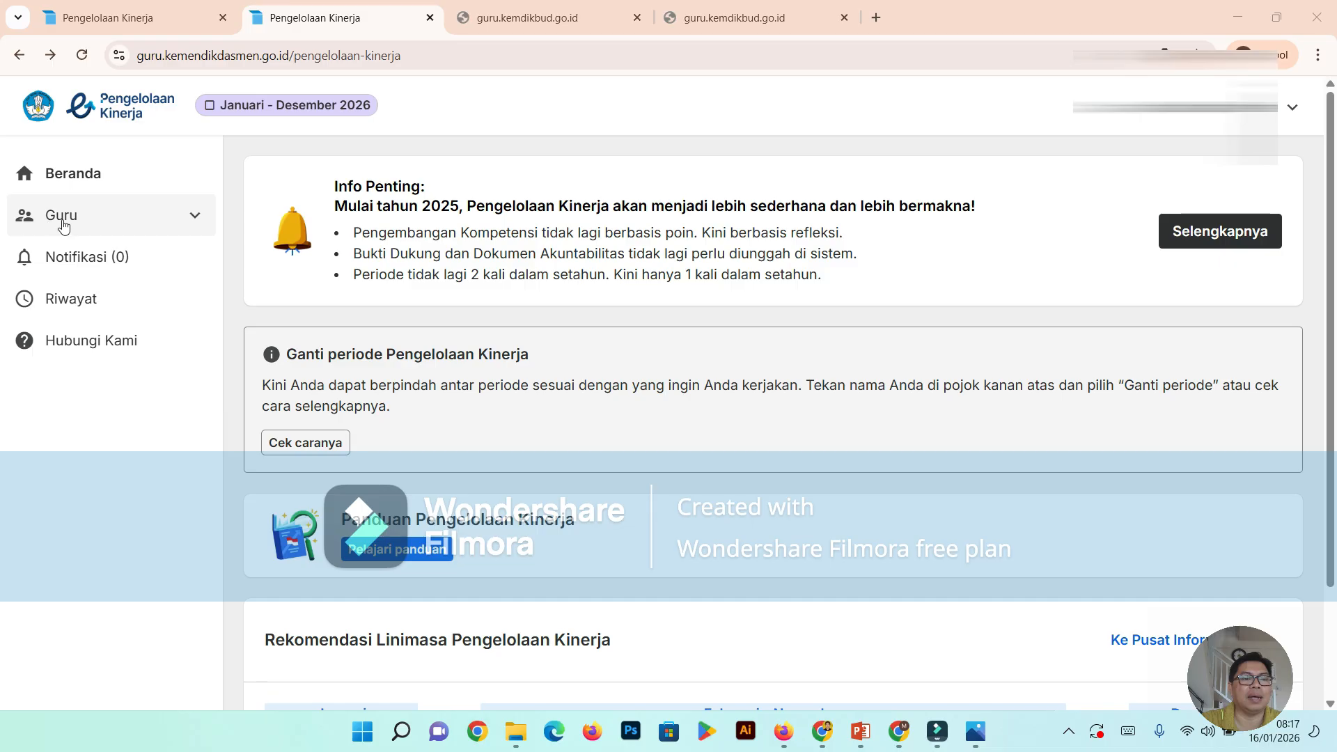
- Start Perencanaan Kinerja for Guru in the Sebagai Pegawai role
left_click(197, 220)
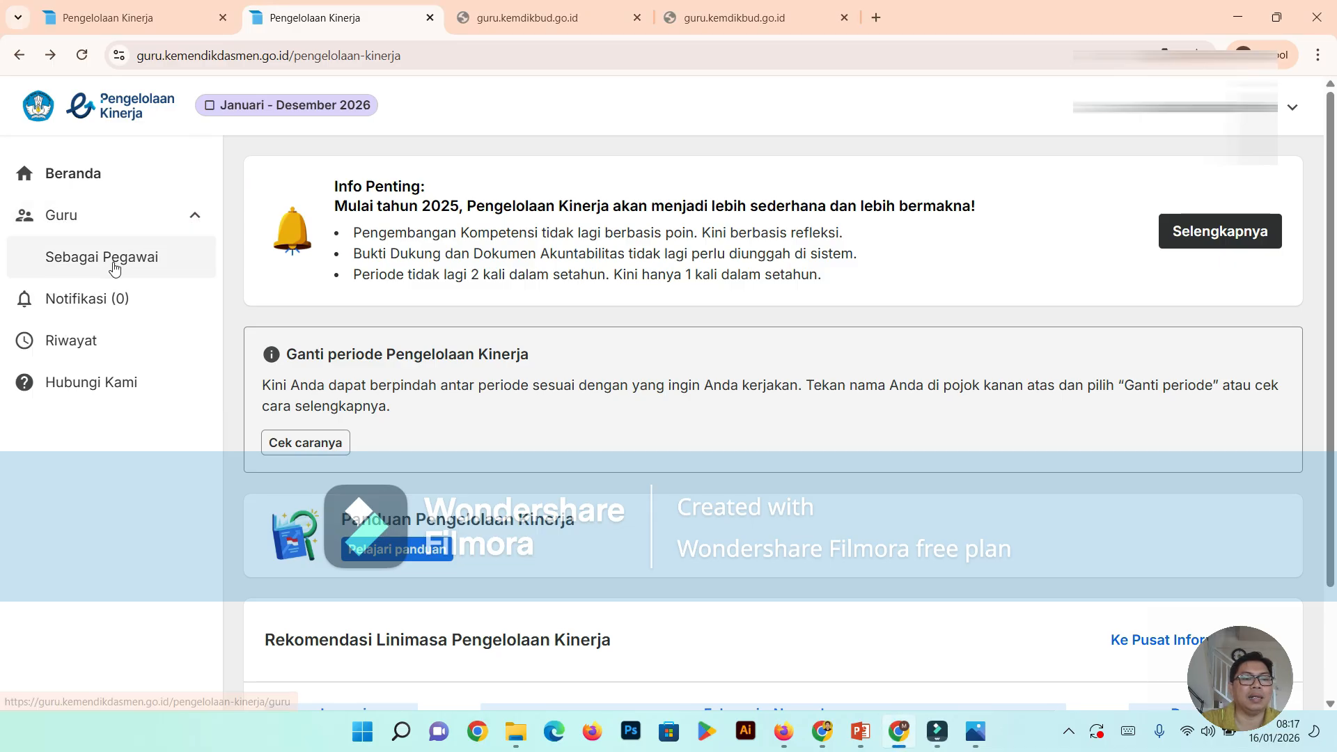
left_click(113, 264)
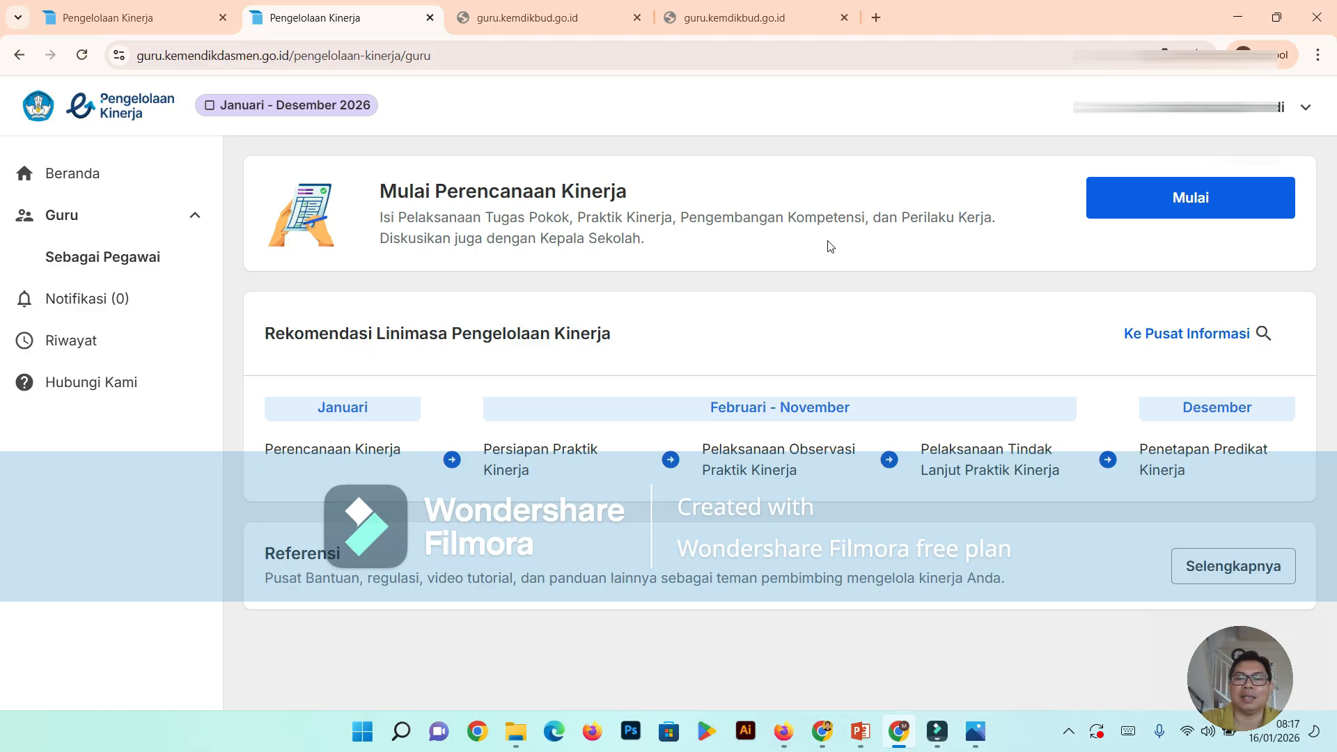
left_click(1186, 212)
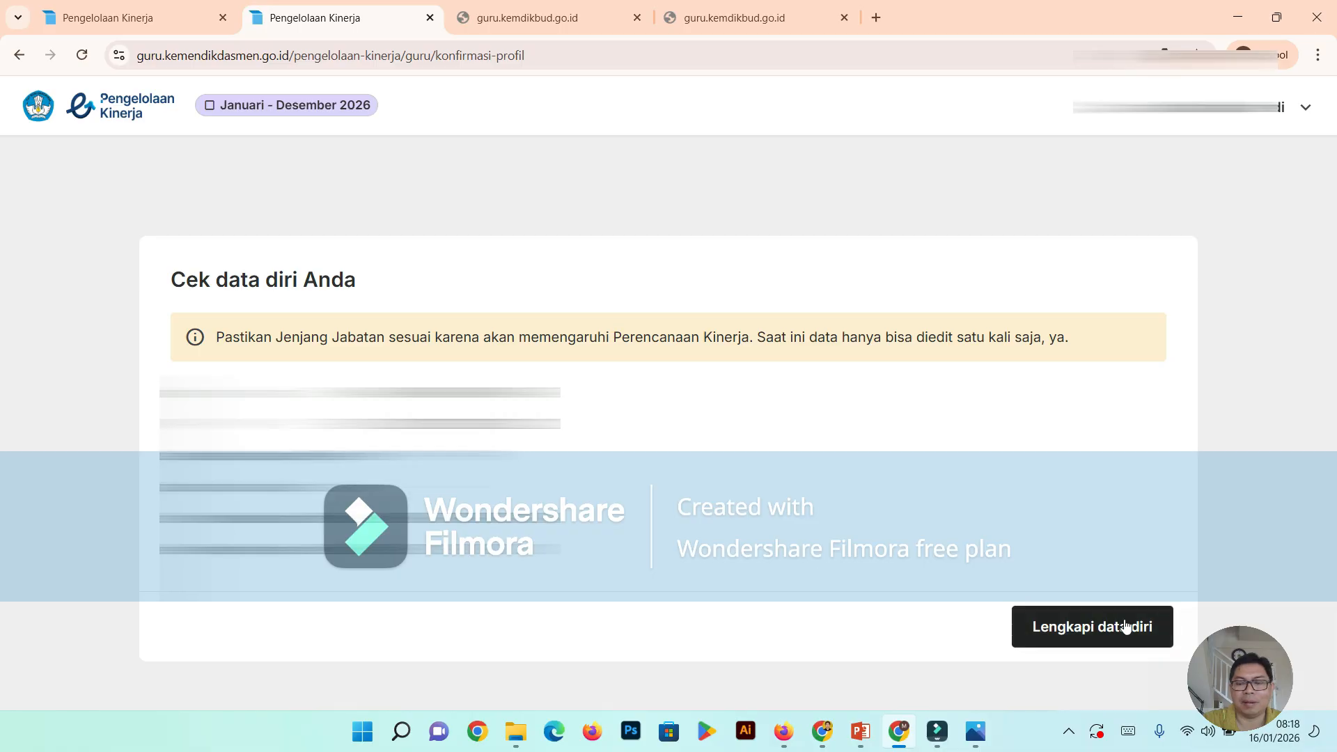
- Complete the personal data by selecting the Jenjang Jabatan in the profile form, save it, and confirm the data as correct
left_click(1080, 631)
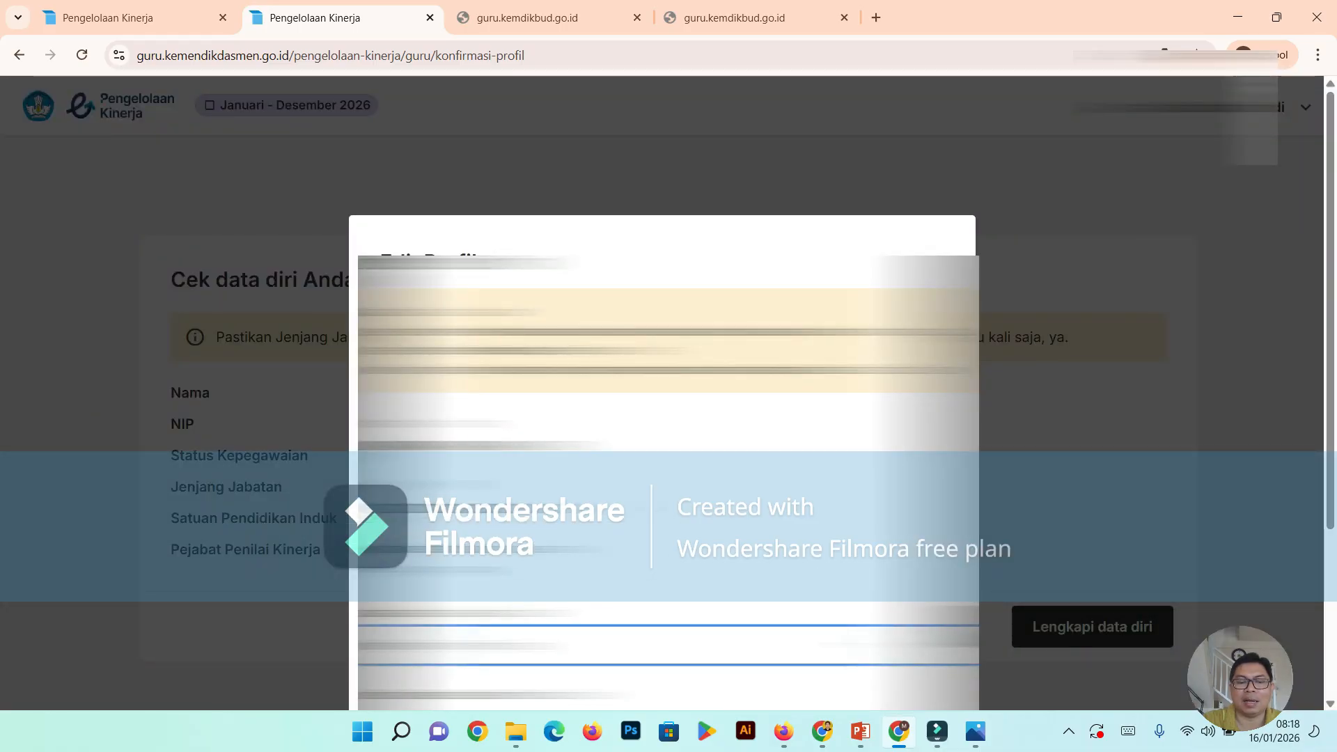
scroll(661, 348, "down", 3)
scroll(661, 348, "up", 1)
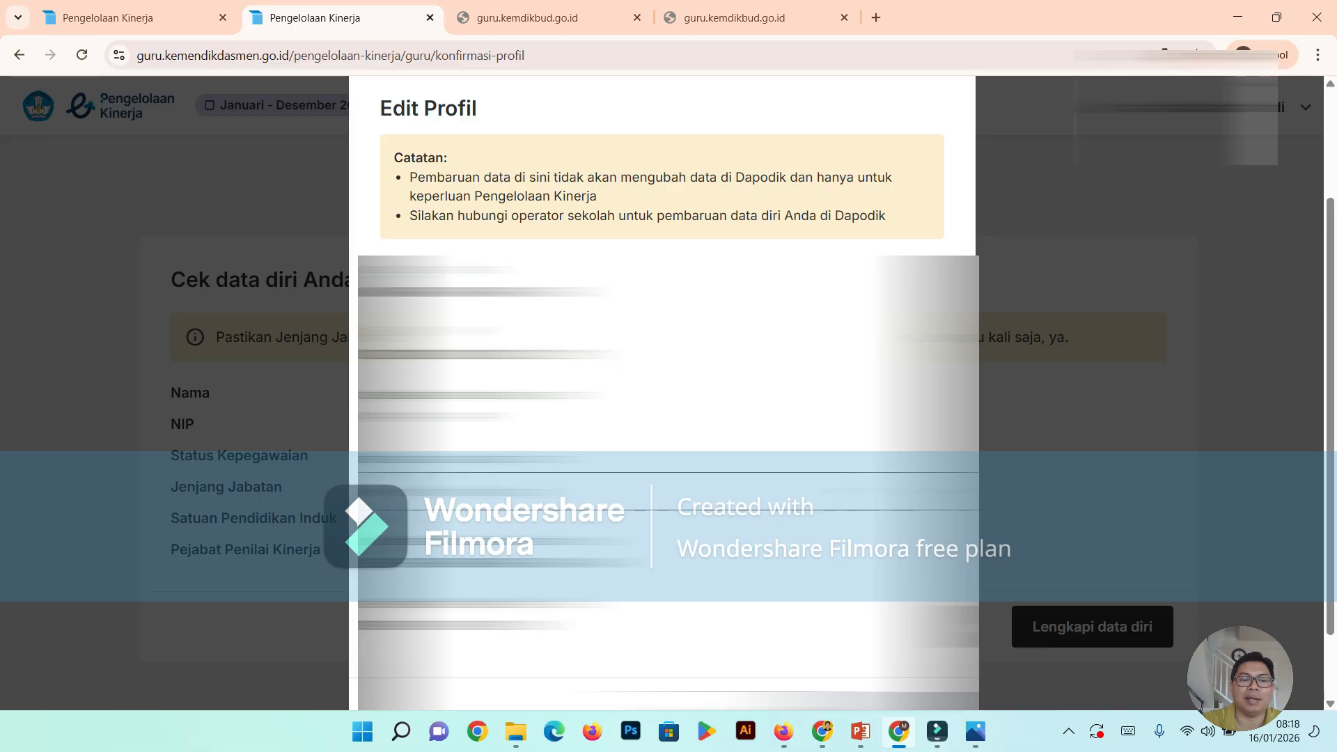
scroll(1062, 426, "down", 1)
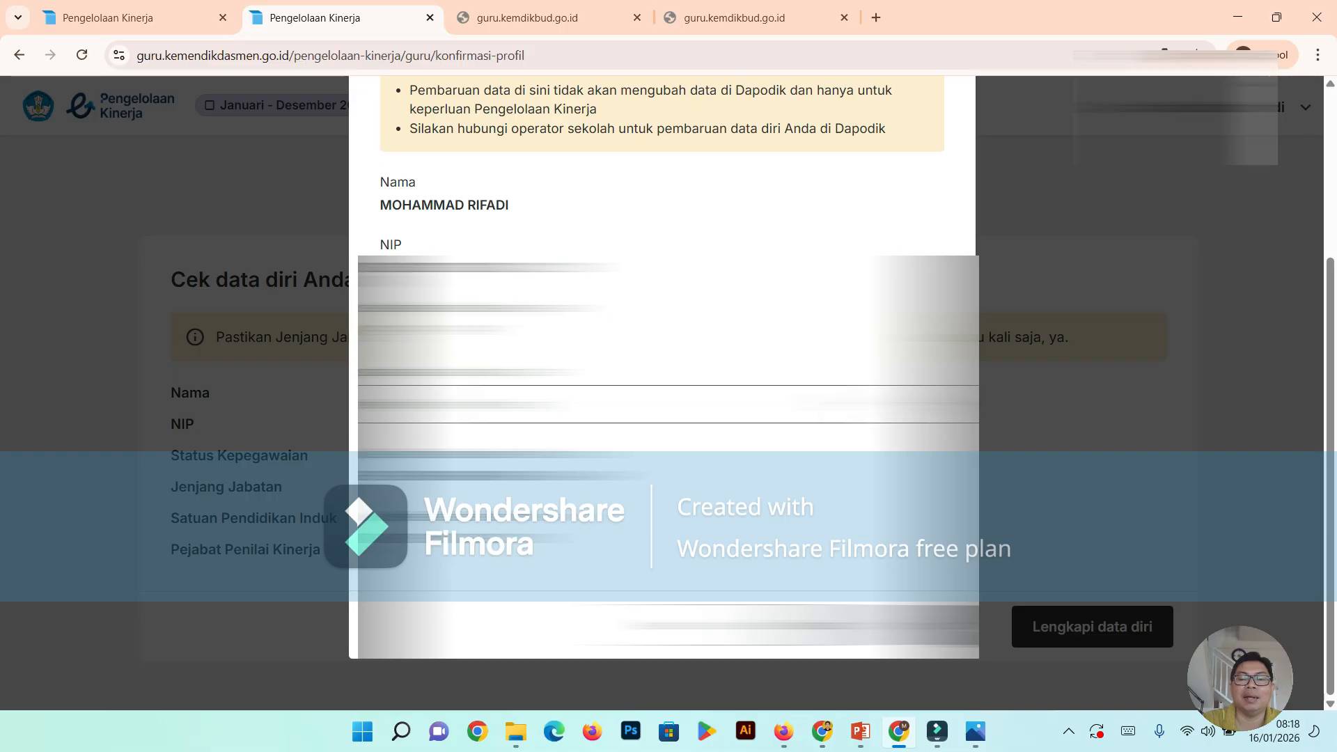
scroll(663, 390, "up", 2)
scroll(663, 390, "down", 2)
scroll(662, 390, "down", 1)
left_click(916, 405)
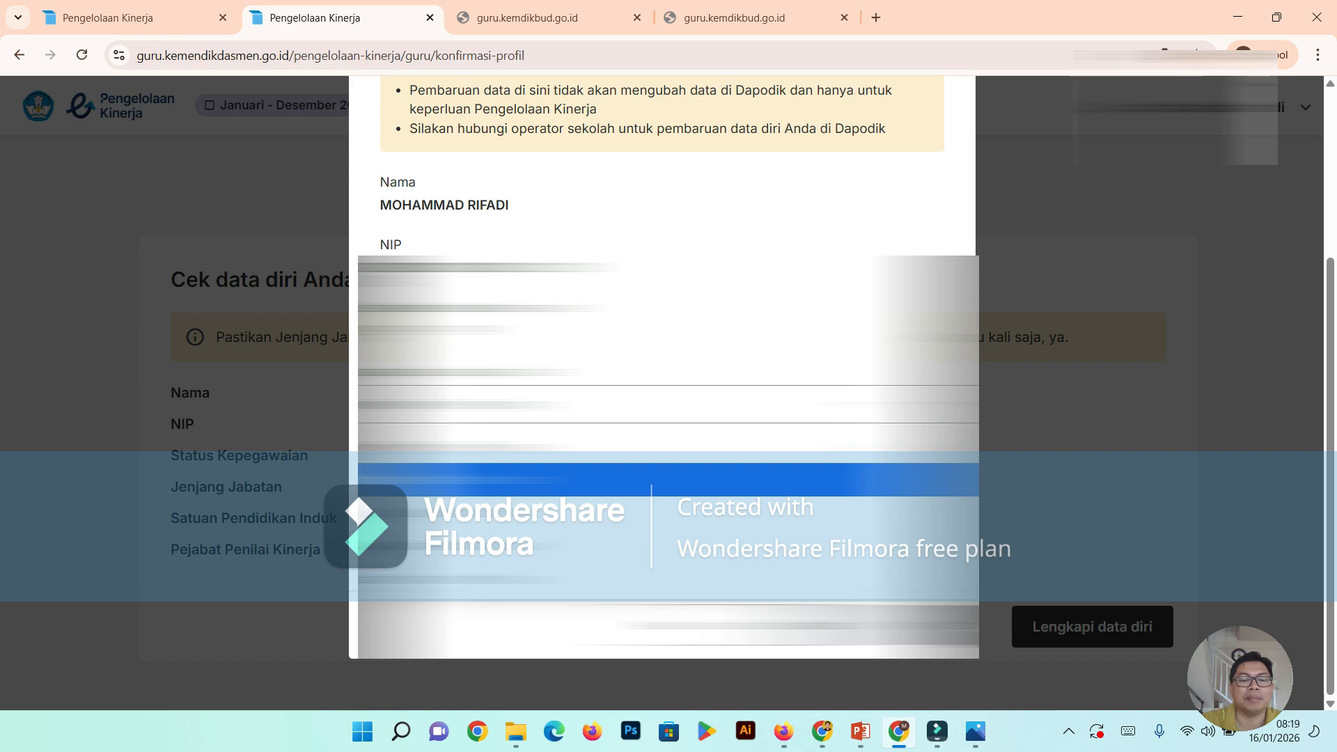
left_click(662, 480)
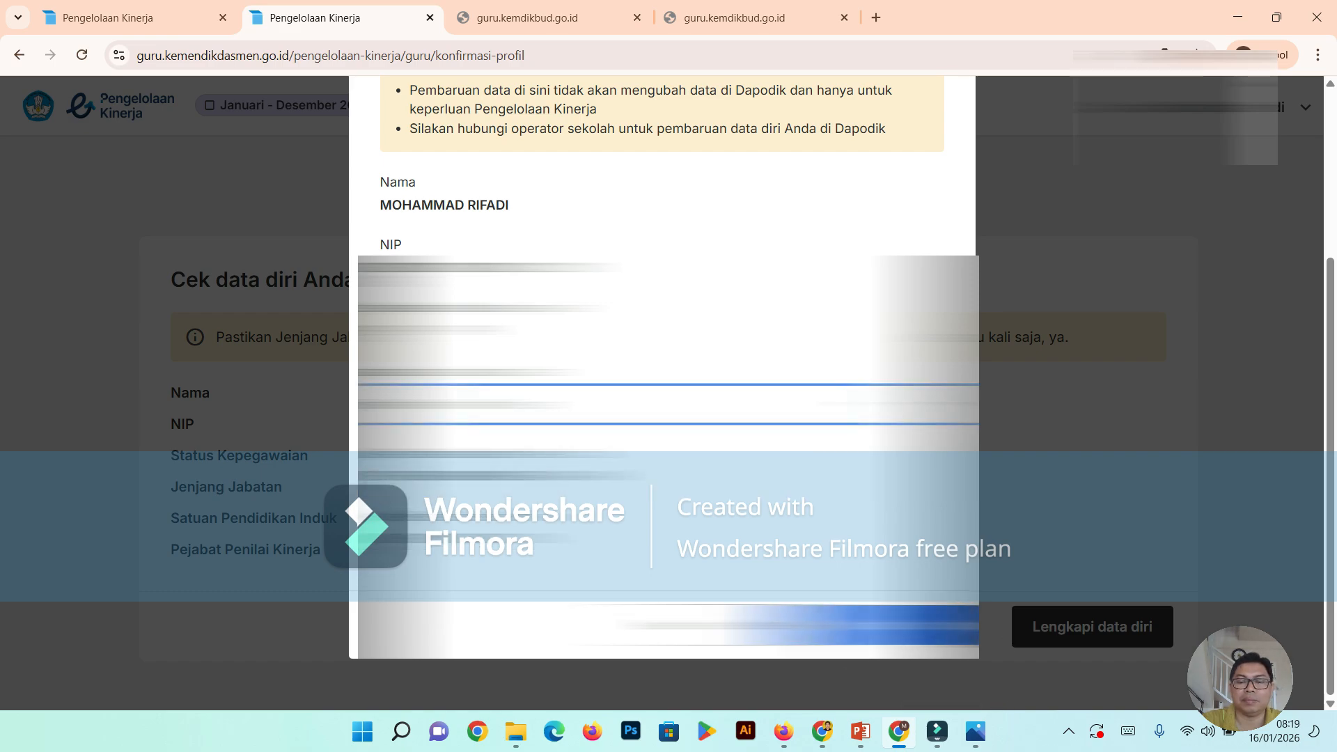
left_click(894, 625)
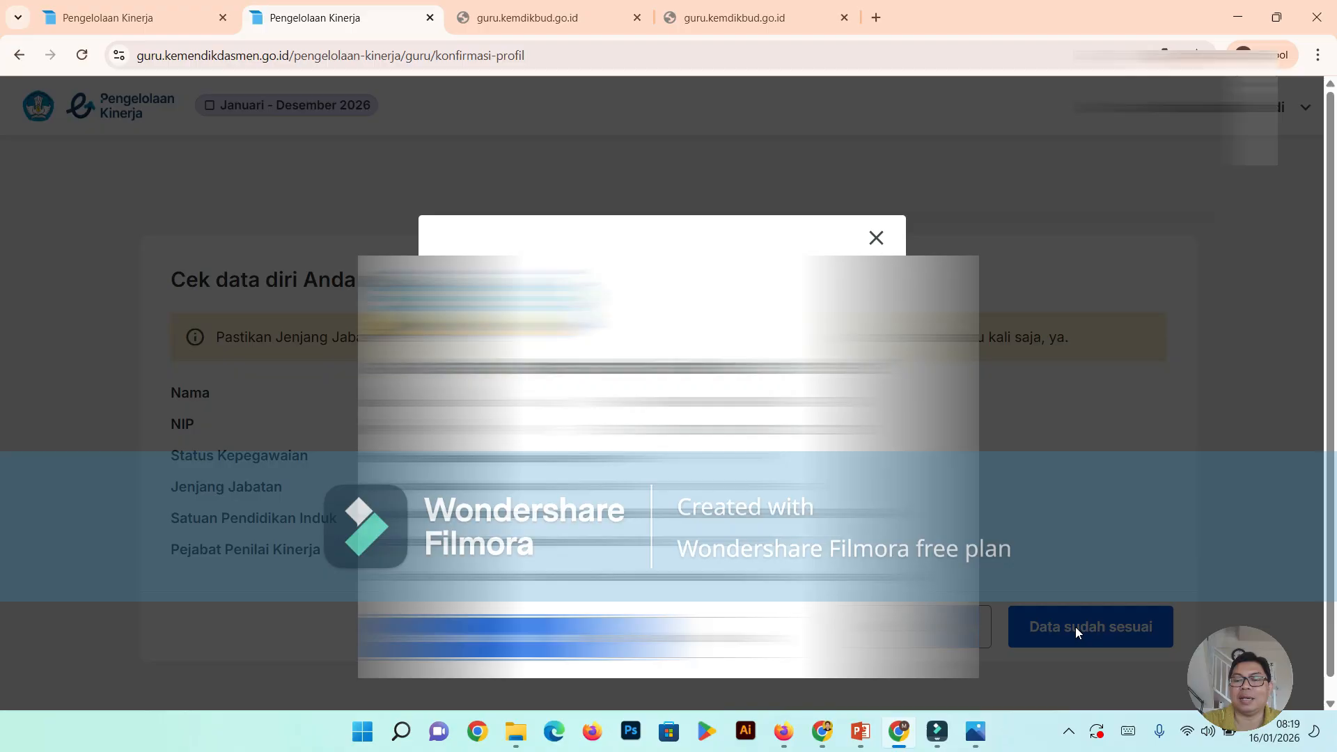
left_click(1072, 632)
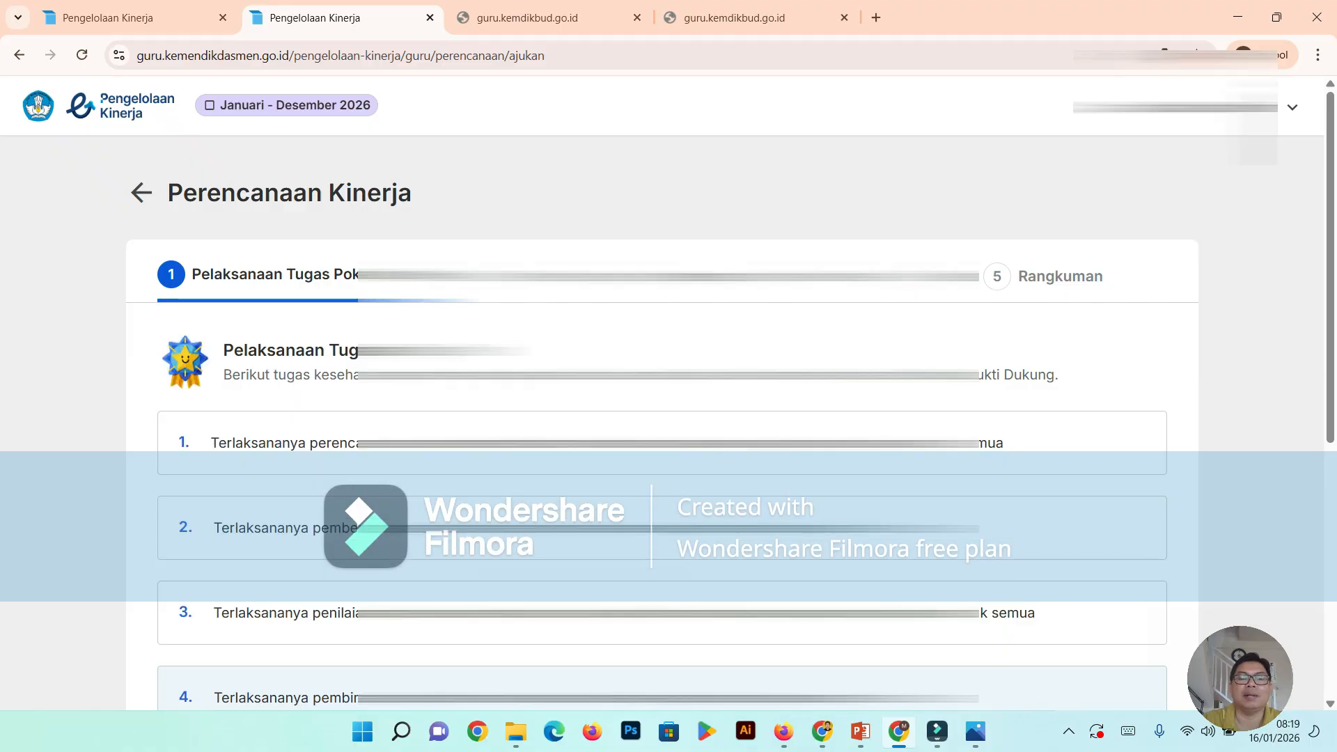
- Set item 4 of Pelaksanaan Tugas Pokok, on guidance and training, to "Membimbing dan melatih kegiatan ekstrakulikuler"
scroll(568, 509, "down", 1)
scroll(569, 509, "down", 3)
scroll(560, 498, "up", 5)
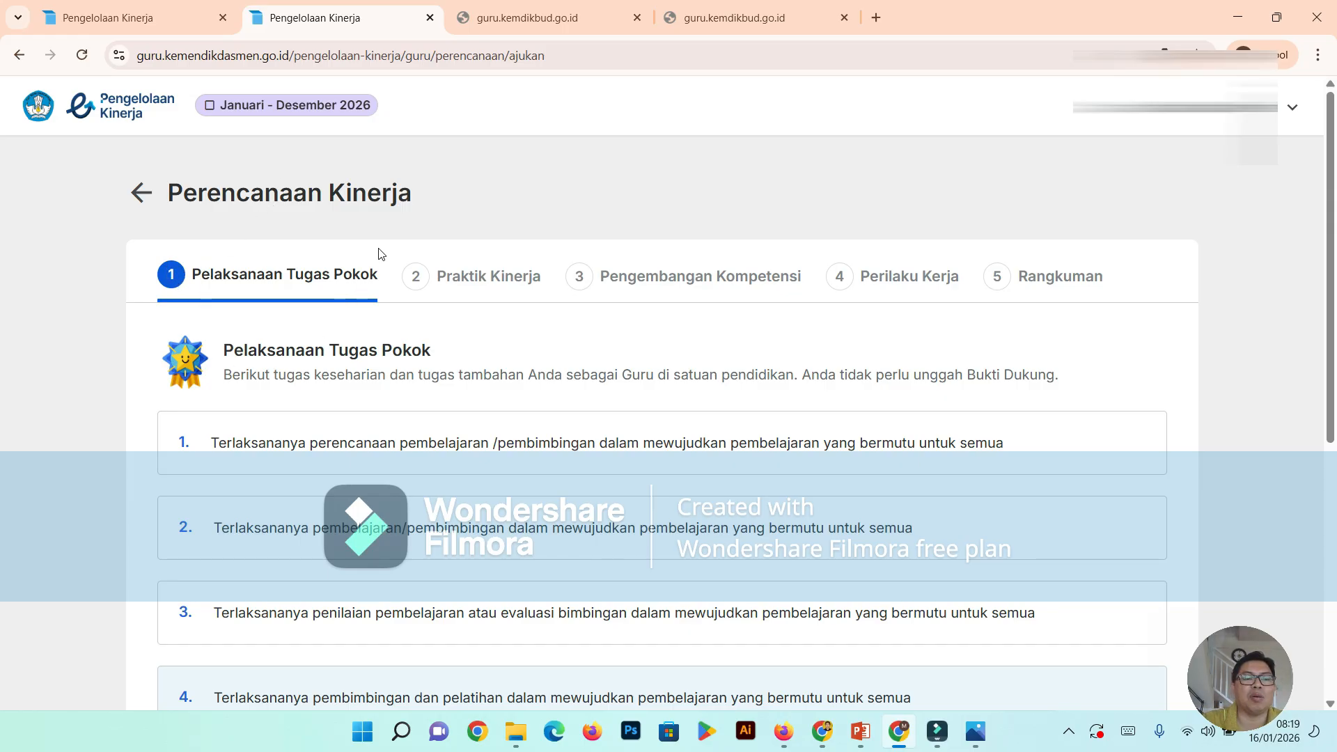
scroll(367, 333, "down", 4)
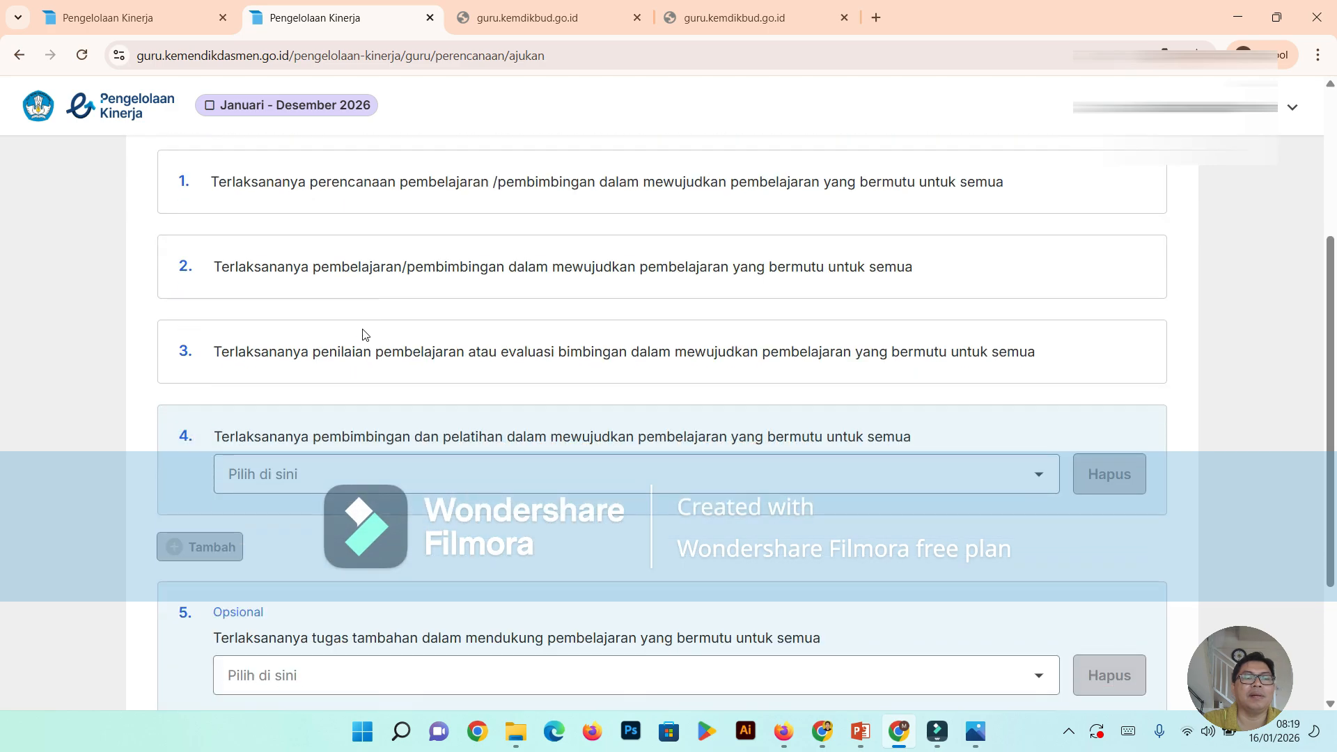
scroll(362, 334, "up", 1)
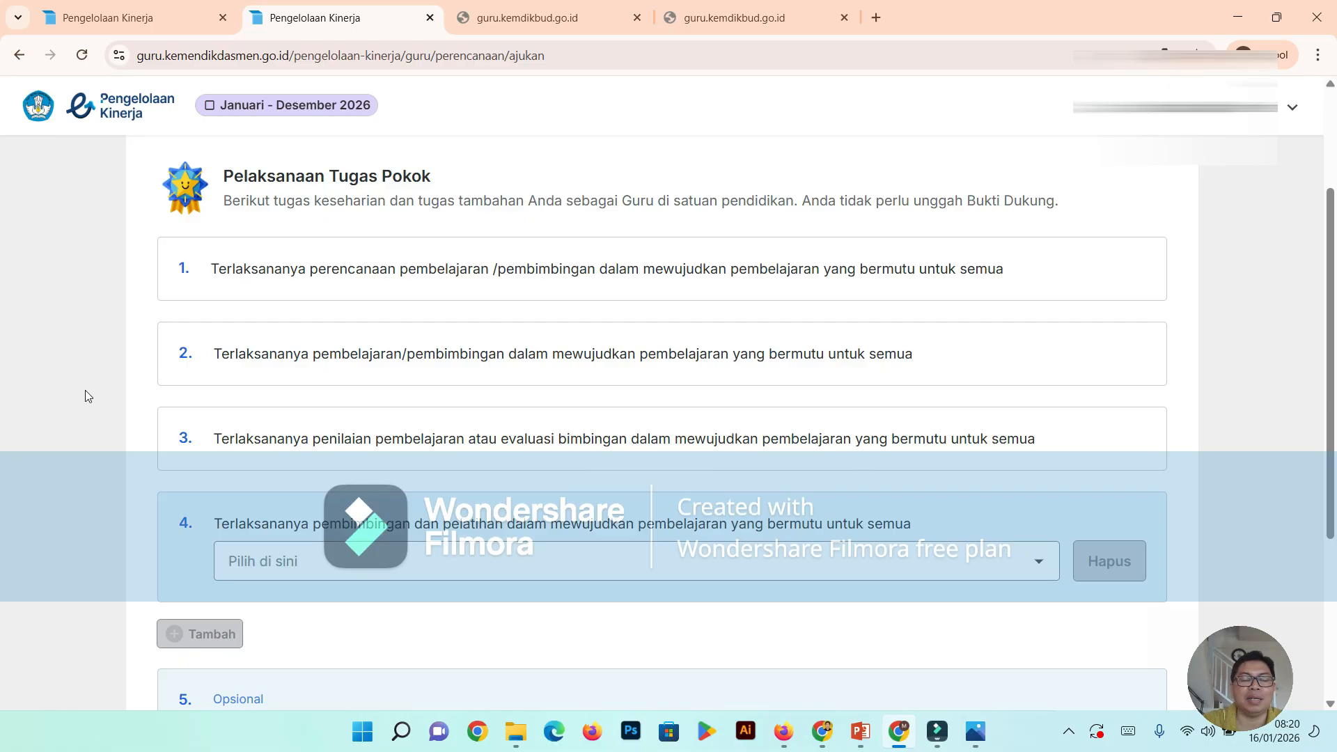
scroll(311, 445, "down", 2)
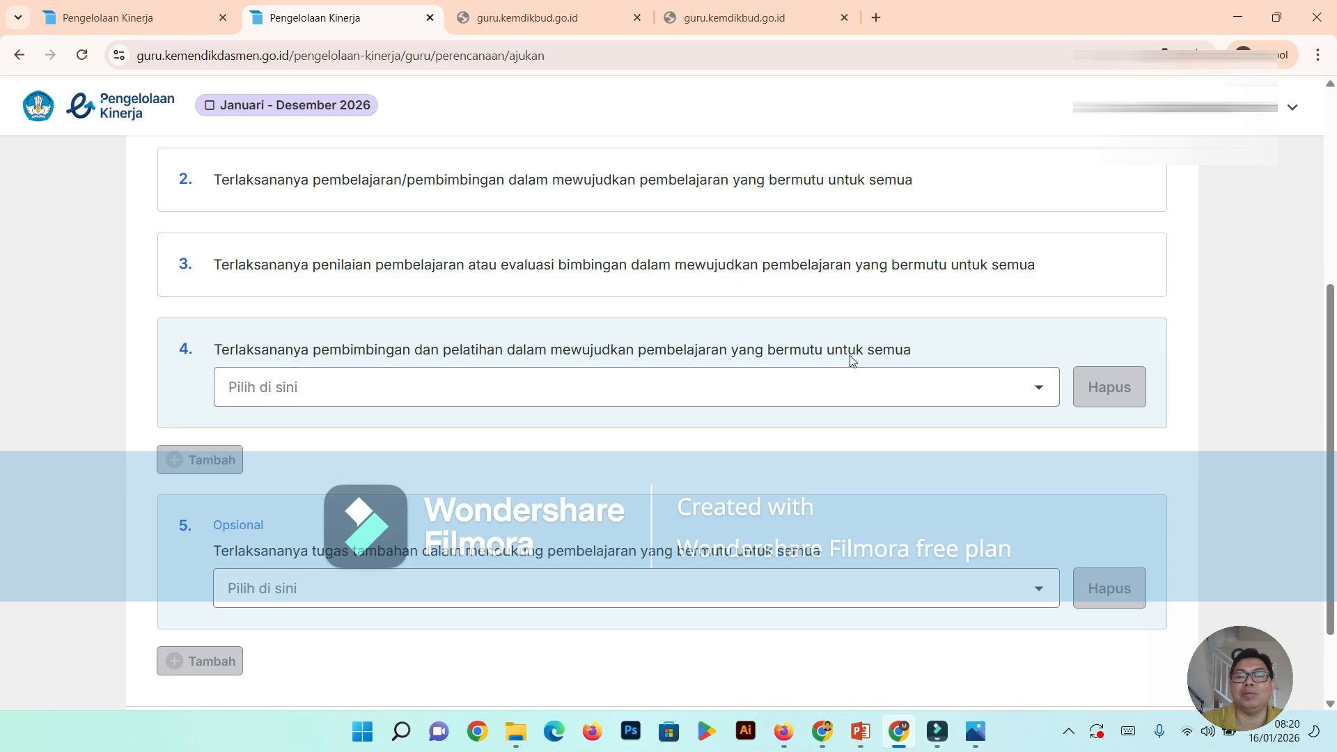
left_click(1041, 391)
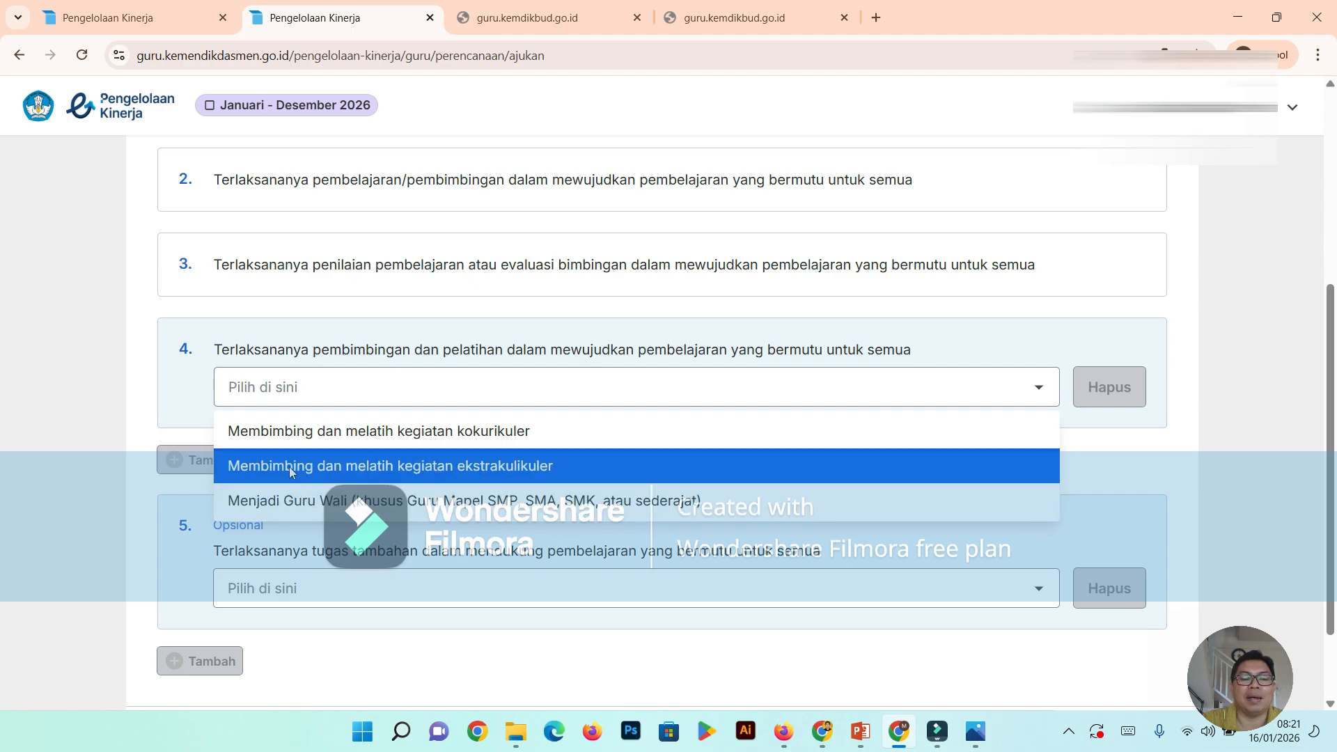
left_click(398, 472)
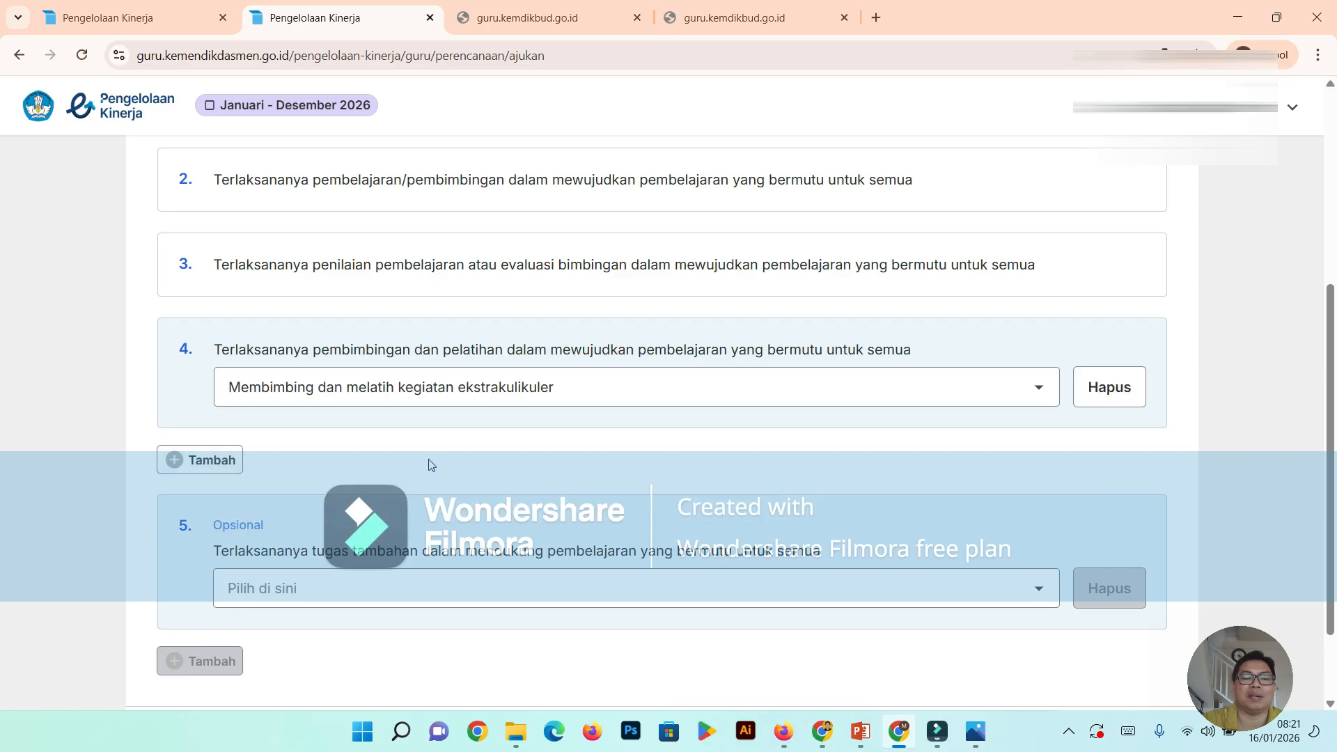
- Add a second task to item 4 and set it to "Menjadi Guru Wali (khusus Guru Mapel SMP, SMA, SMK, atau sederajat)"
scroll(200, 412, "down", 2)
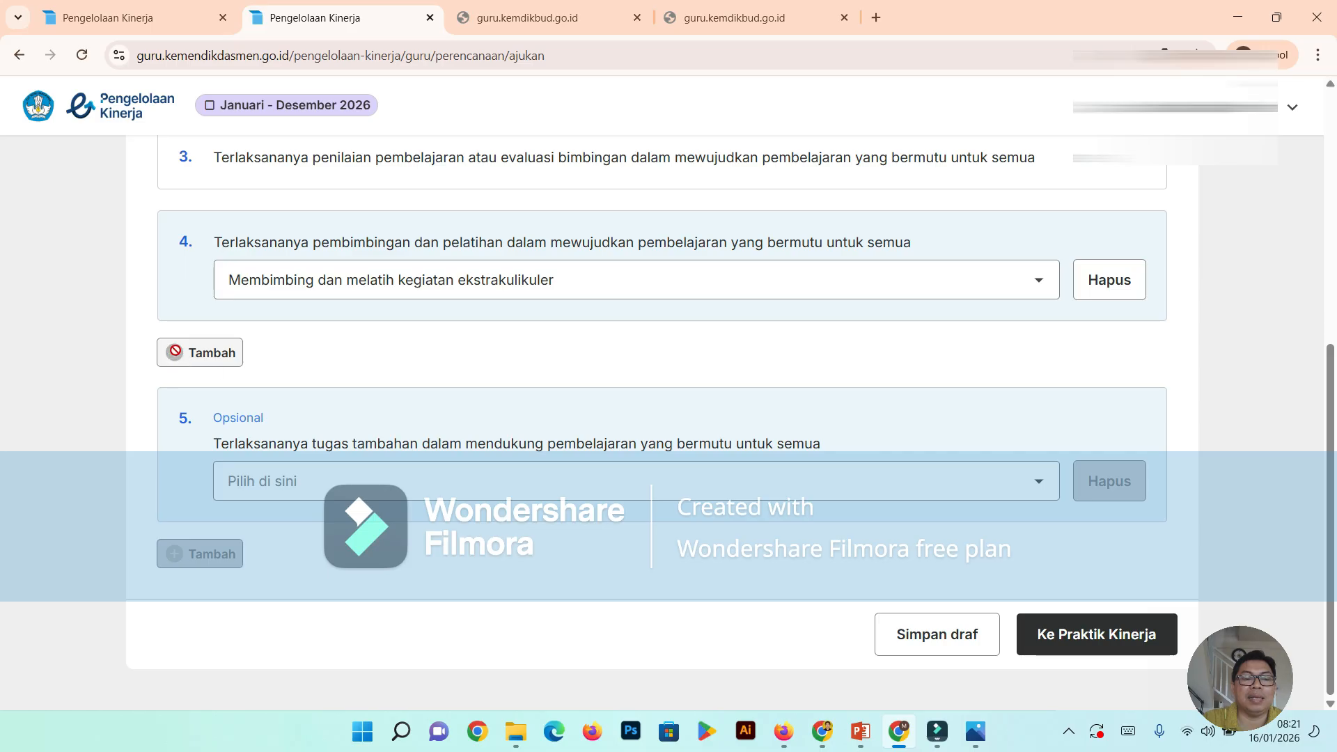
left_click(216, 353)
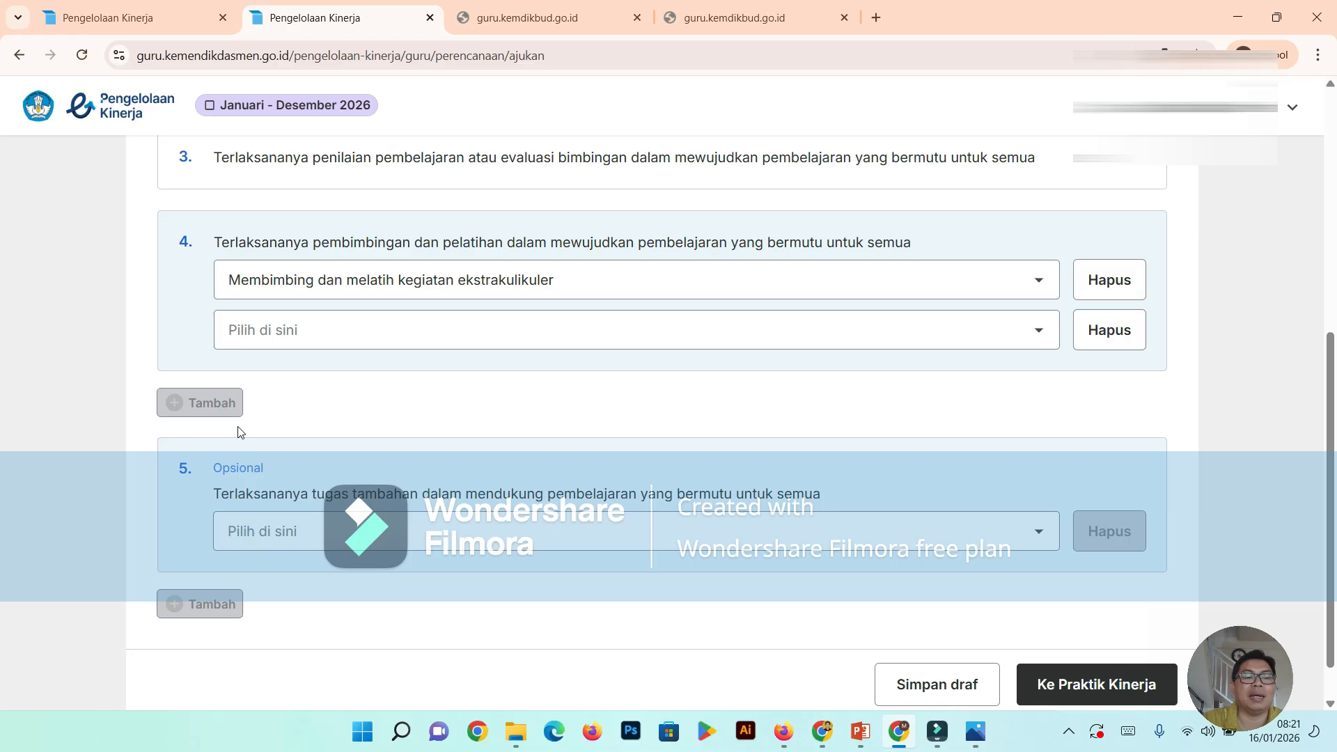
left_click(1039, 331)
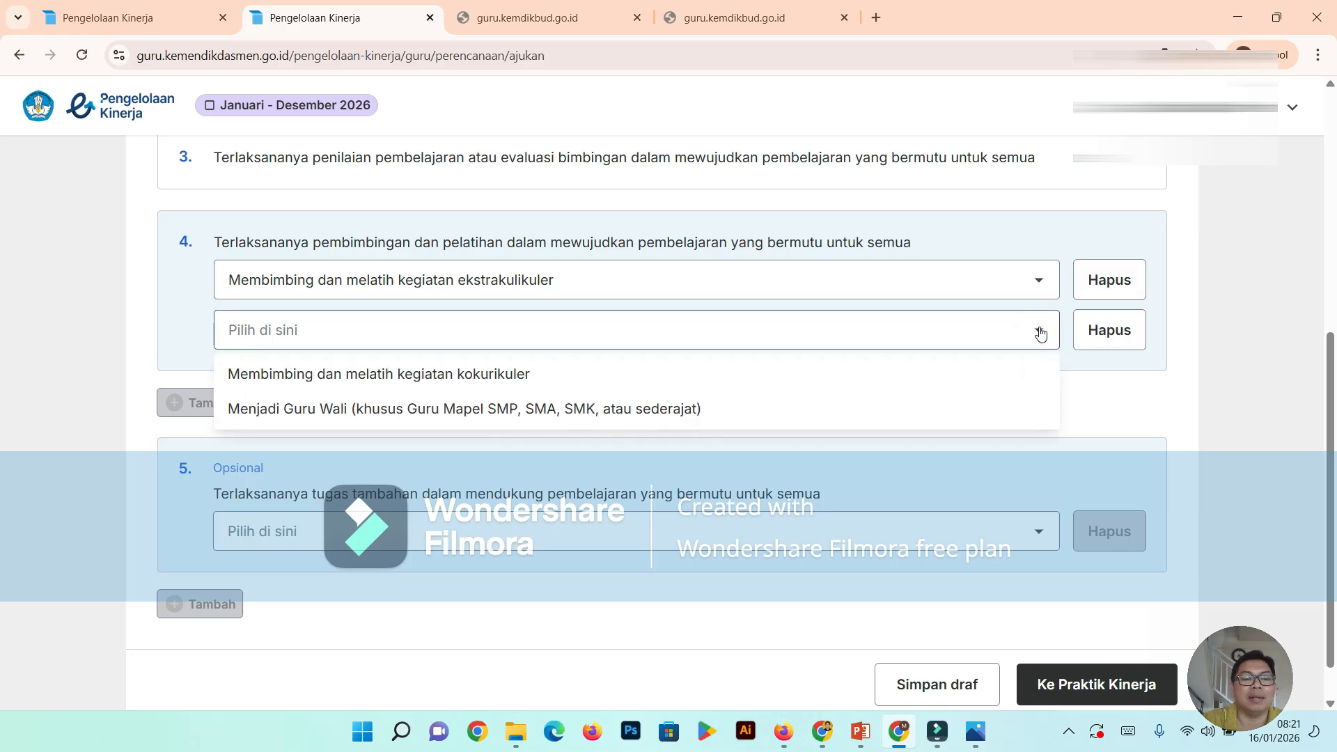
left_click(351, 411)
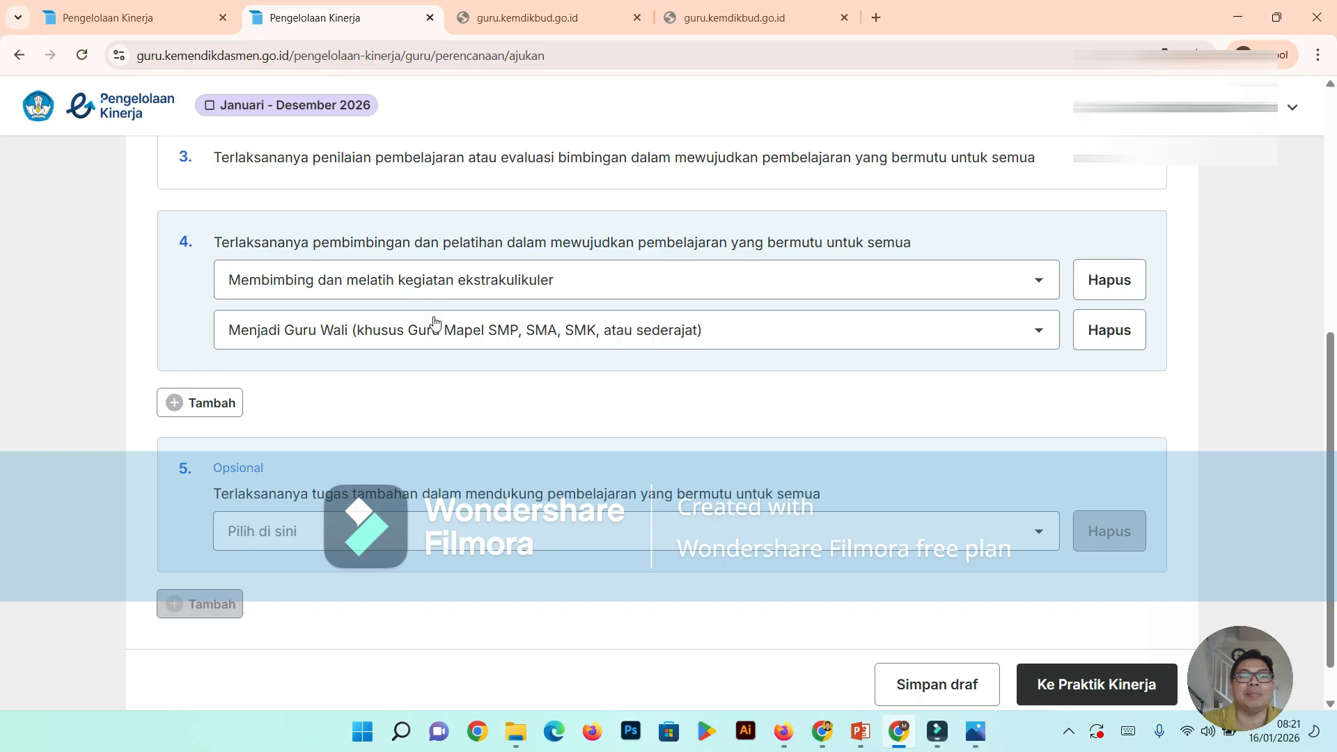
- Set the optional additional task in item 5 to "Pembina OSIS" and proceed to the Praktik Kinerja stage
scroll(496, 372, "down", 1)
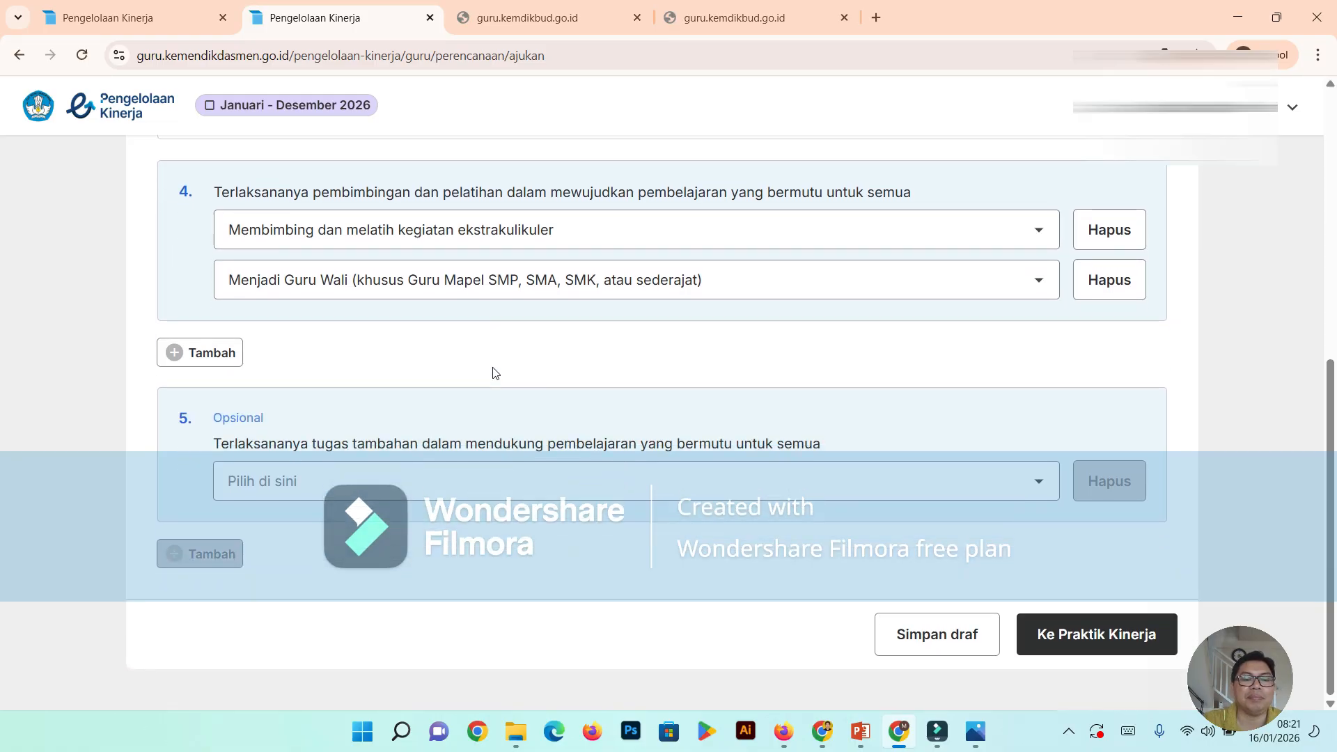
left_click(1040, 480)
scroll(775, 557, "down", 1)
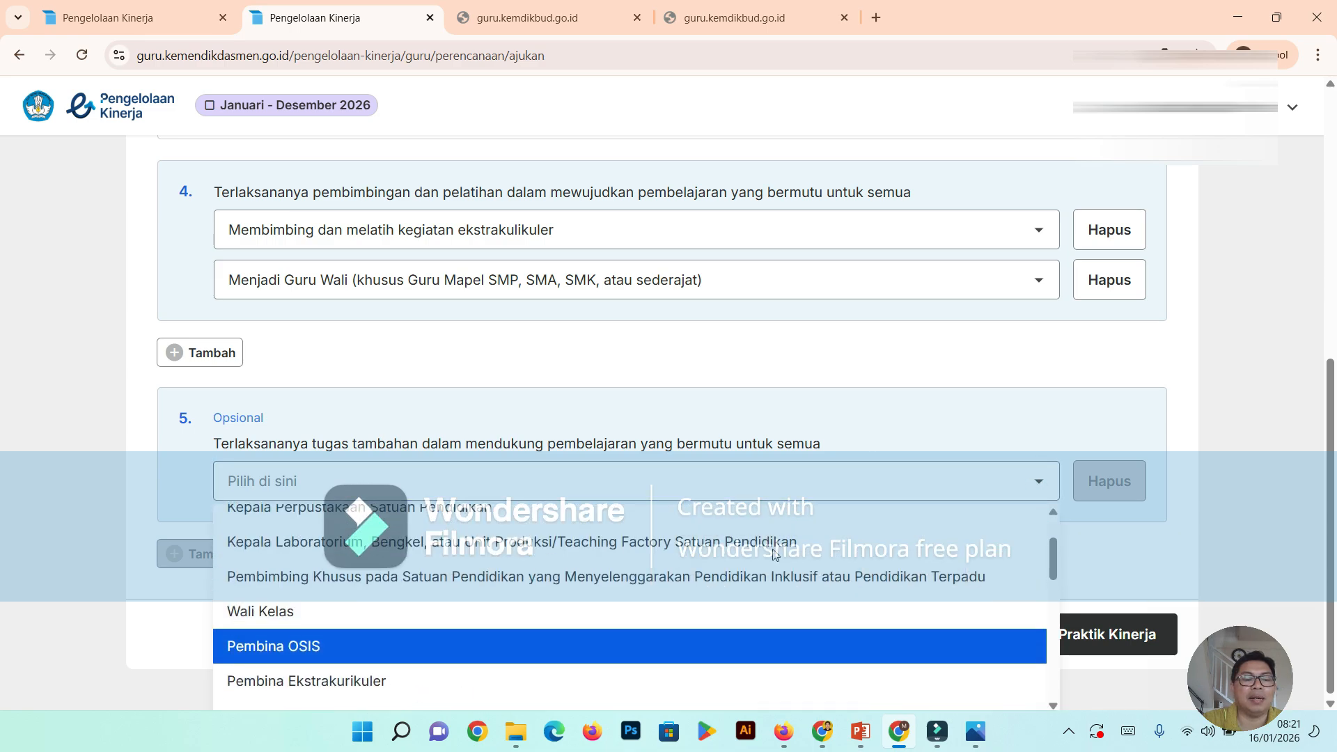
scroll(773, 556, "up", 1)
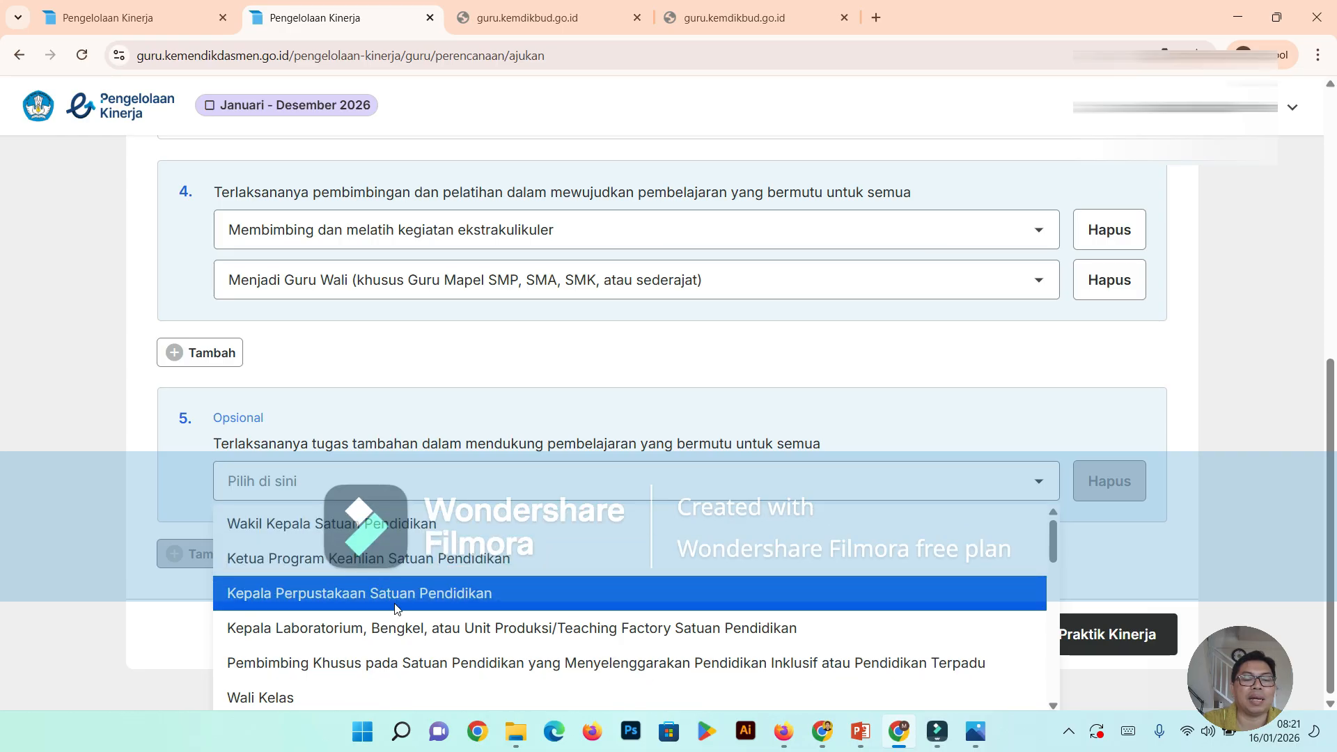
scroll(394, 609, "down", 1)
scroll(394, 609, "down", 1)
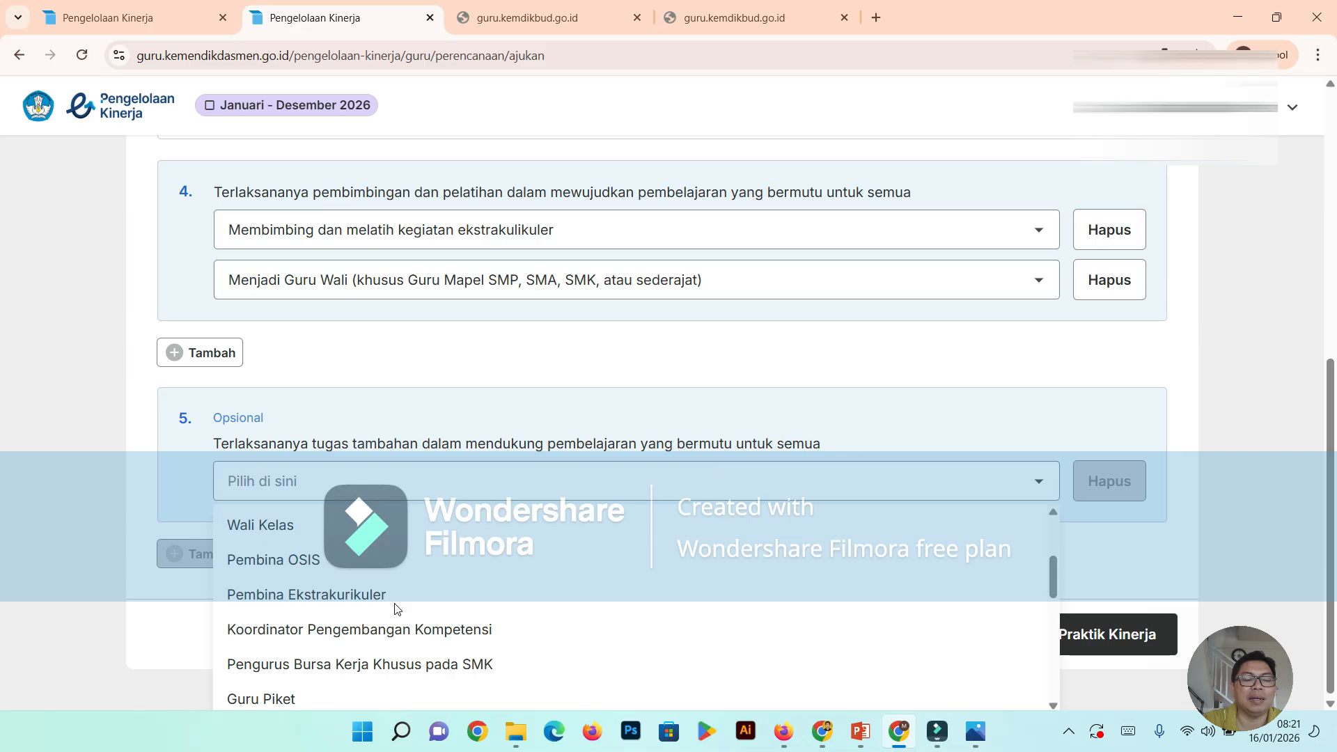
scroll(395, 609, "down", 2)
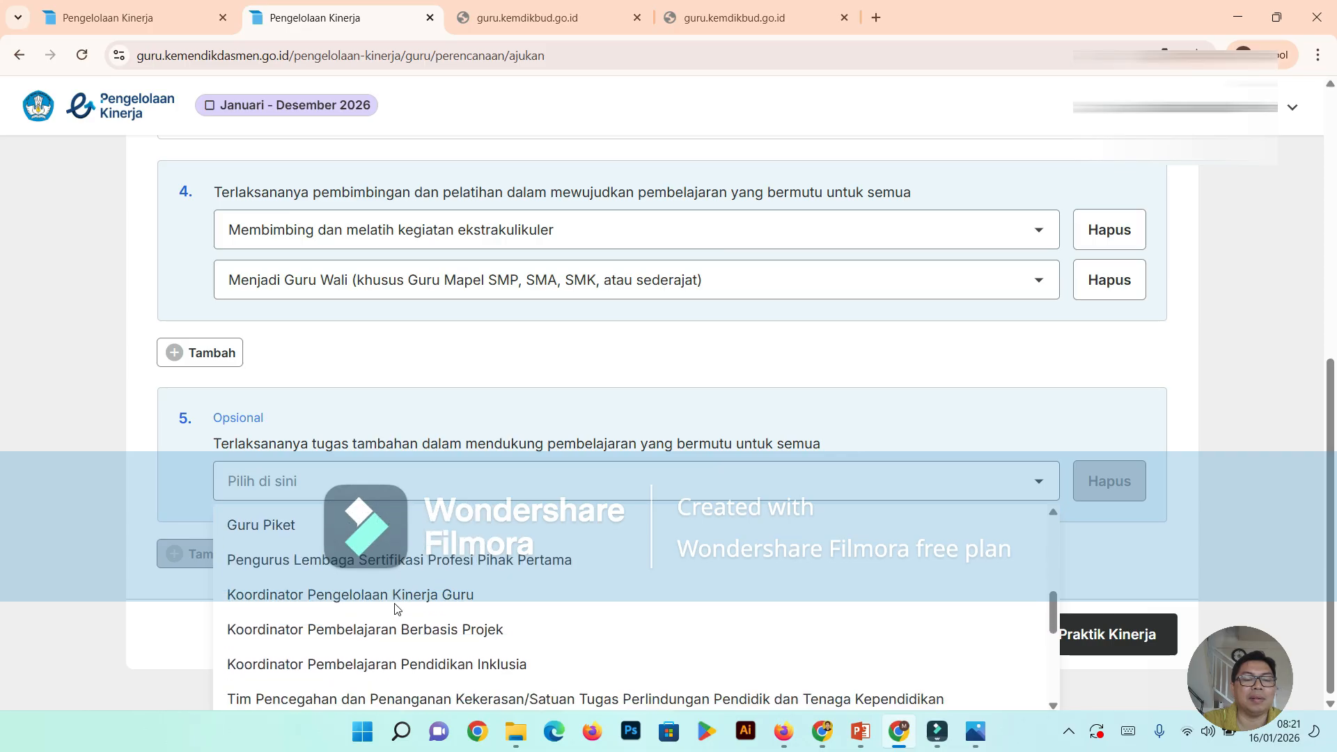
scroll(395, 609, "down", 1)
scroll(391, 592, "up", 3)
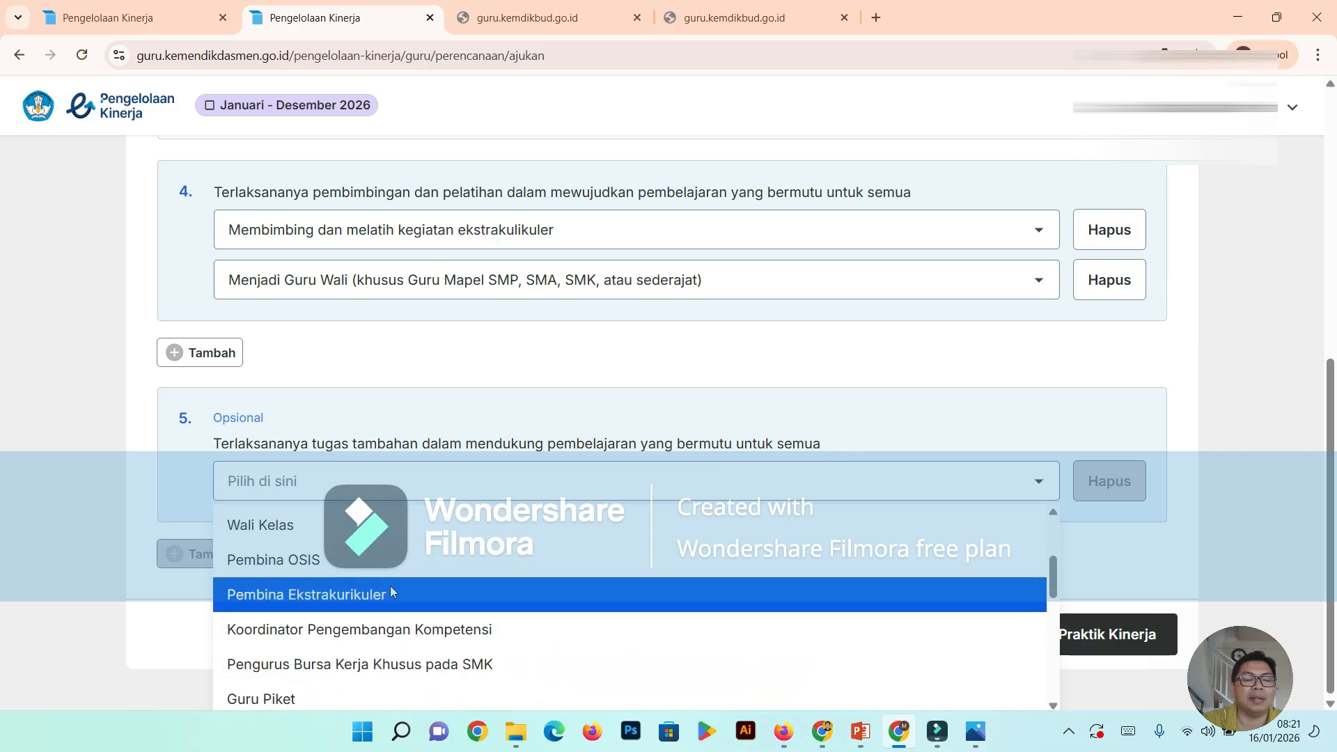
left_click(300, 560)
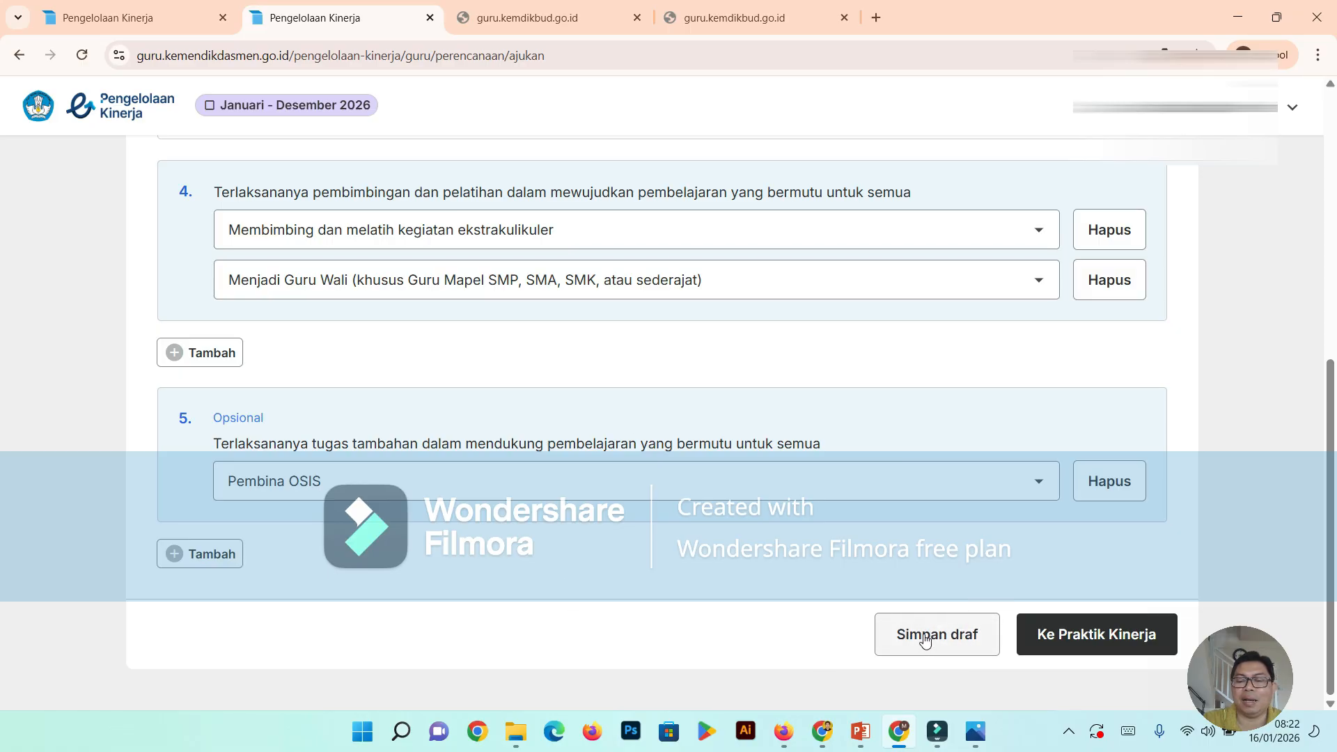
left_click(1073, 644)
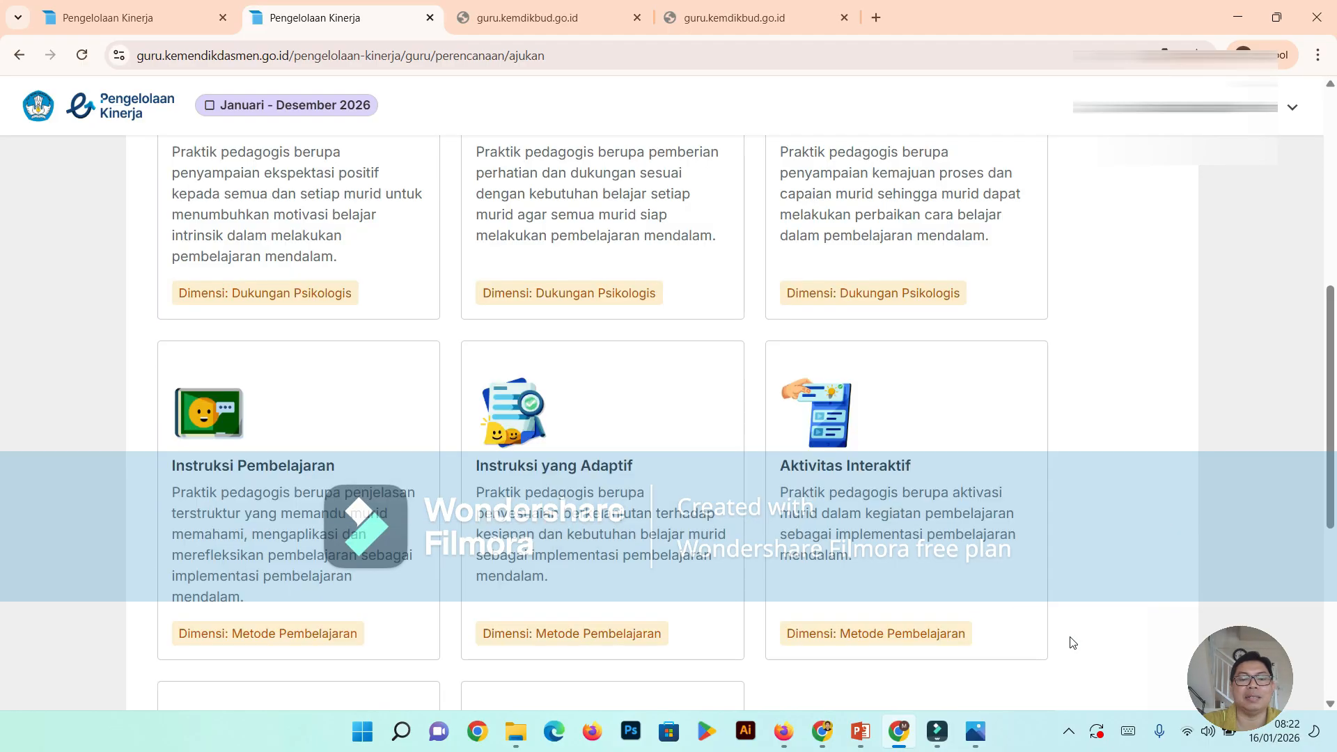
- Look over the Praktik Kinerja indicator cards and the Kualitas Pembelajaran priority recommendation for choosing one performance focus
scroll(707, 515, "down", 3)
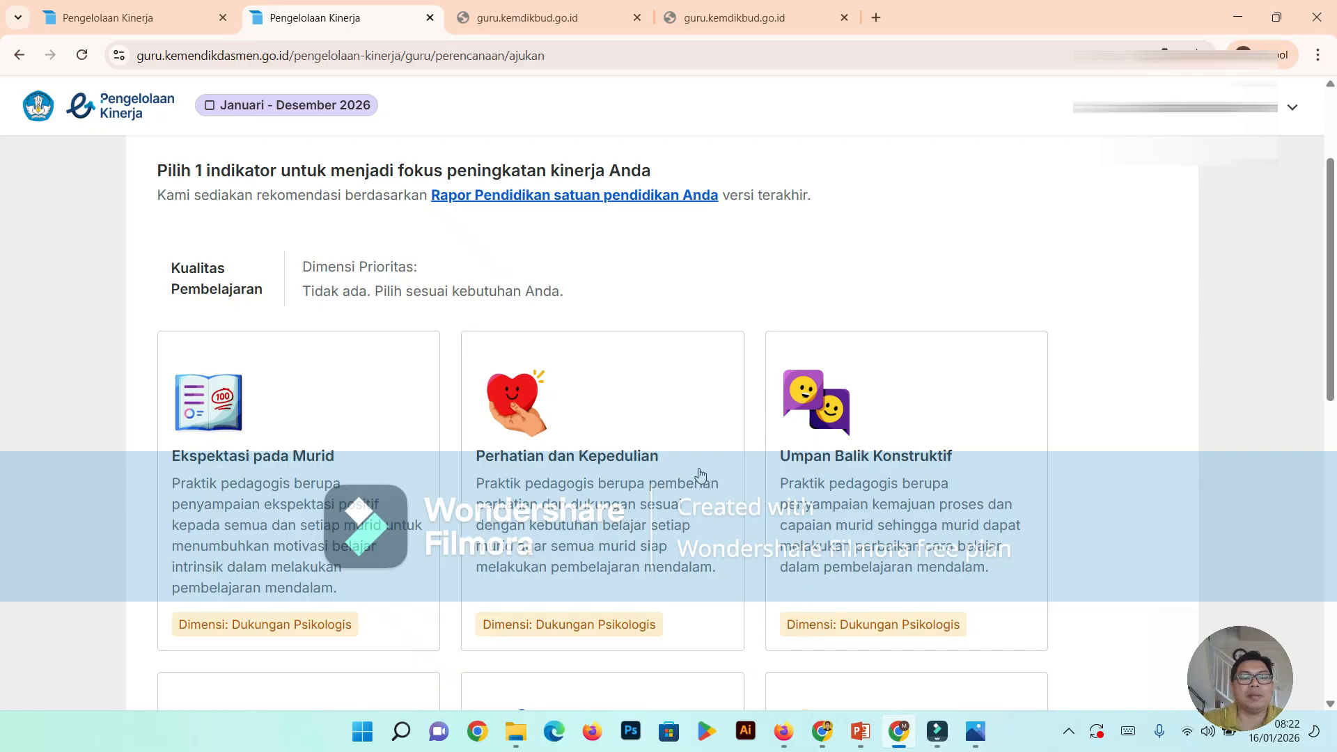
scroll(699, 475, "up", 2)
scroll(696, 462, "down", 4)
scroll(681, 464, "down", 3)
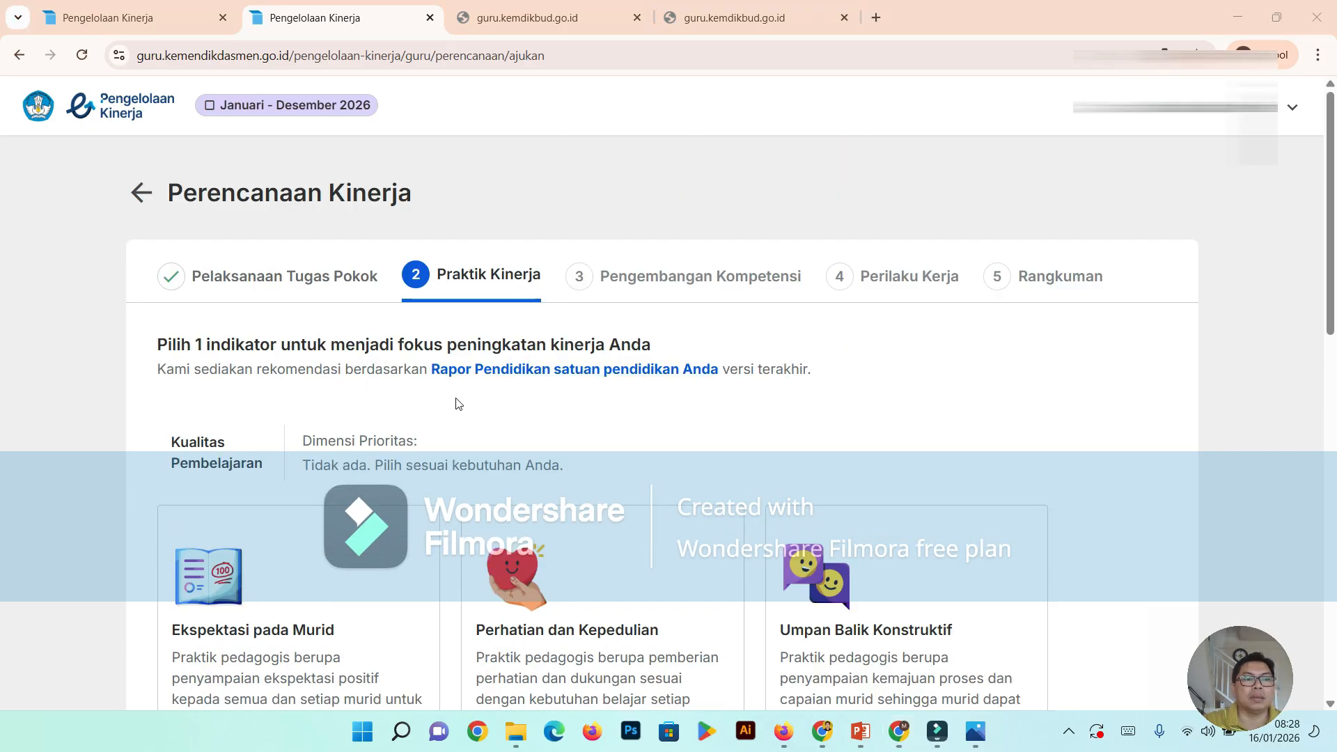
scroll(467, 446, "down", 2)
scroll(467, 446, "up", 2)
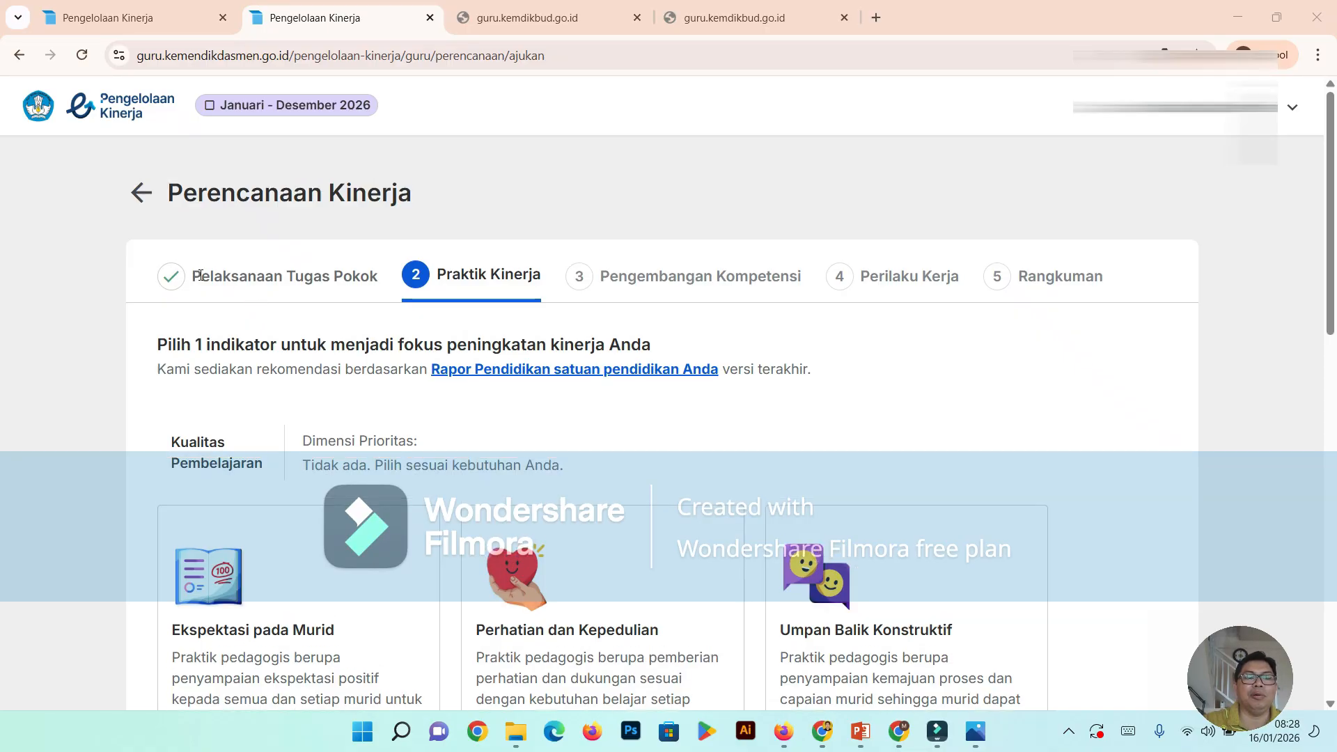
scroll(480, 296, "down", 3)
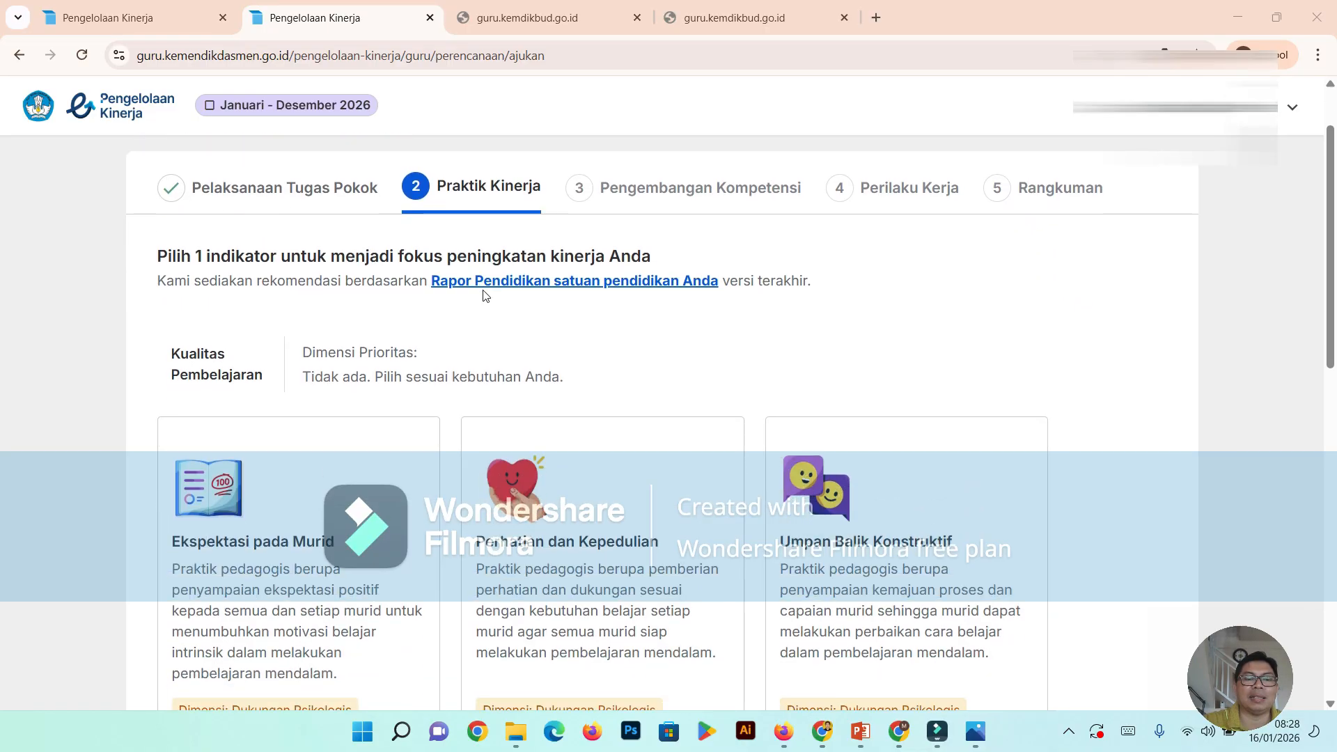
scroll(481, 293, "up", 1)
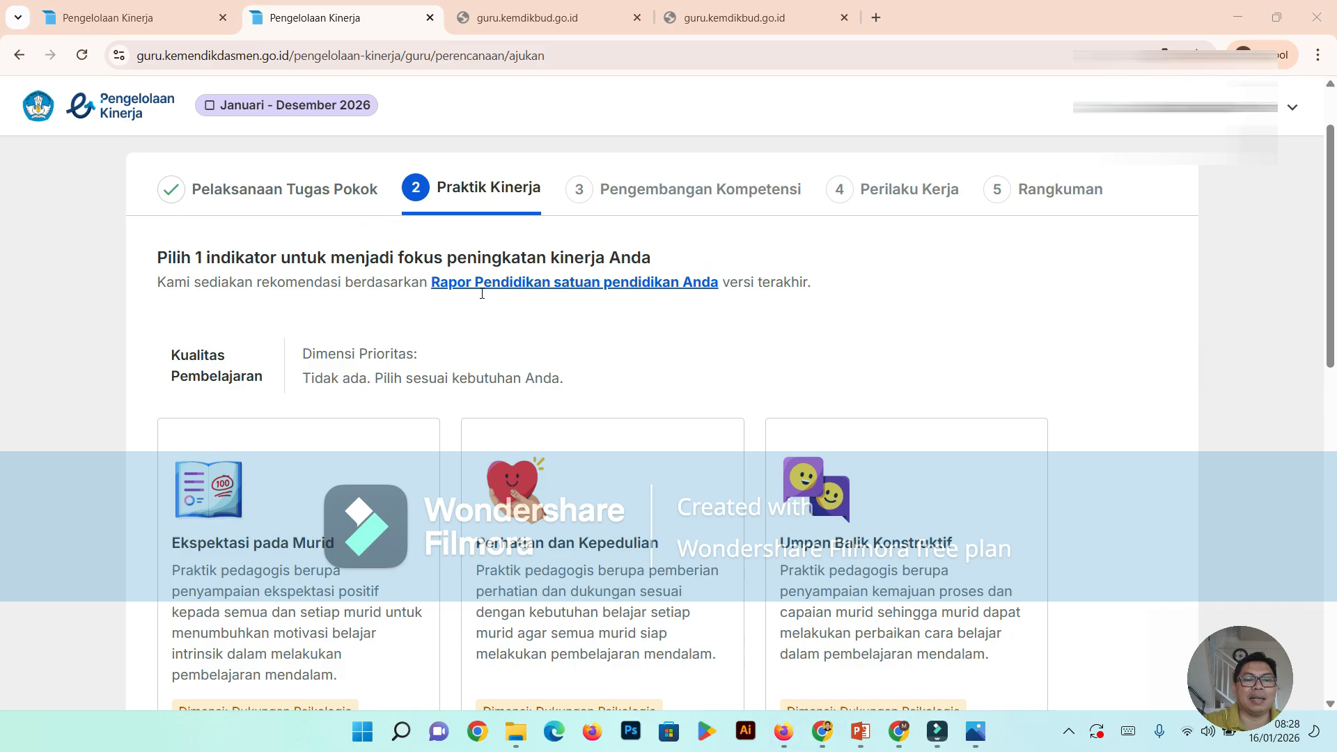
scroll(459, 395, "down", 10)
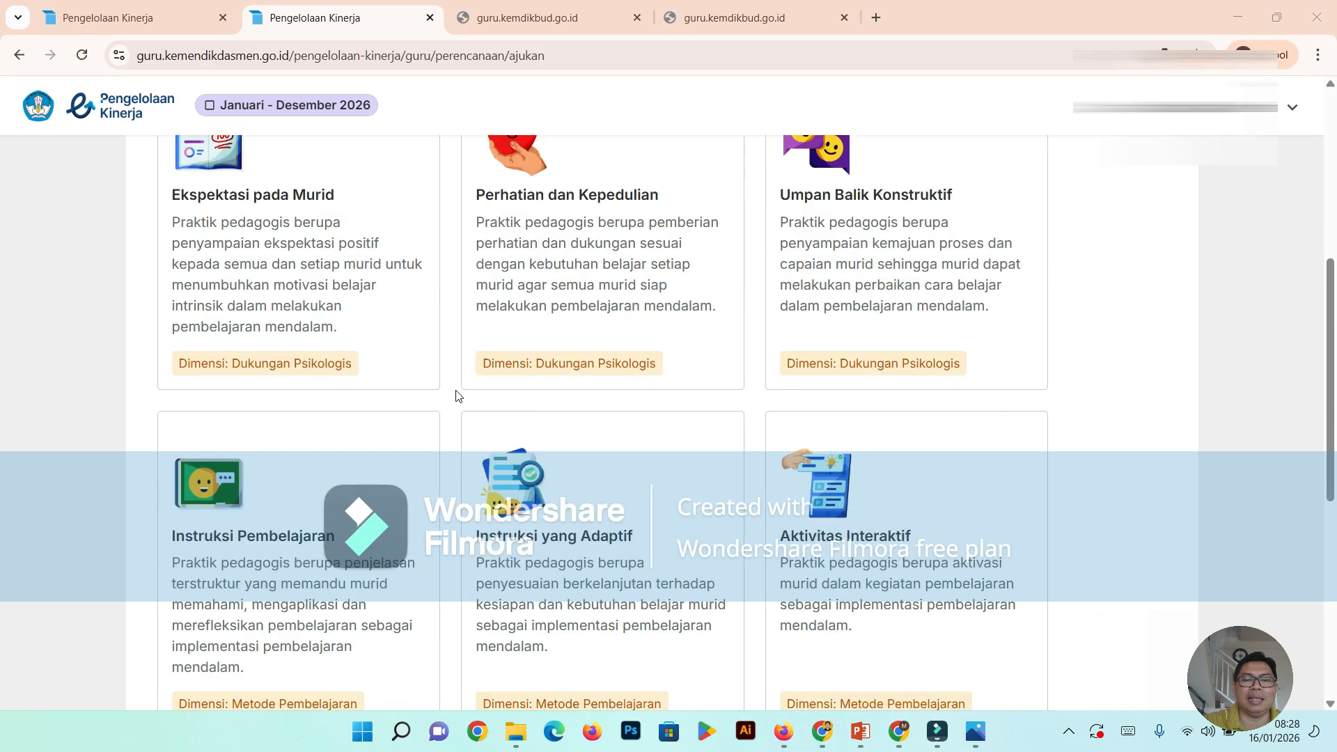
scroll(457, 396, "up", 12)
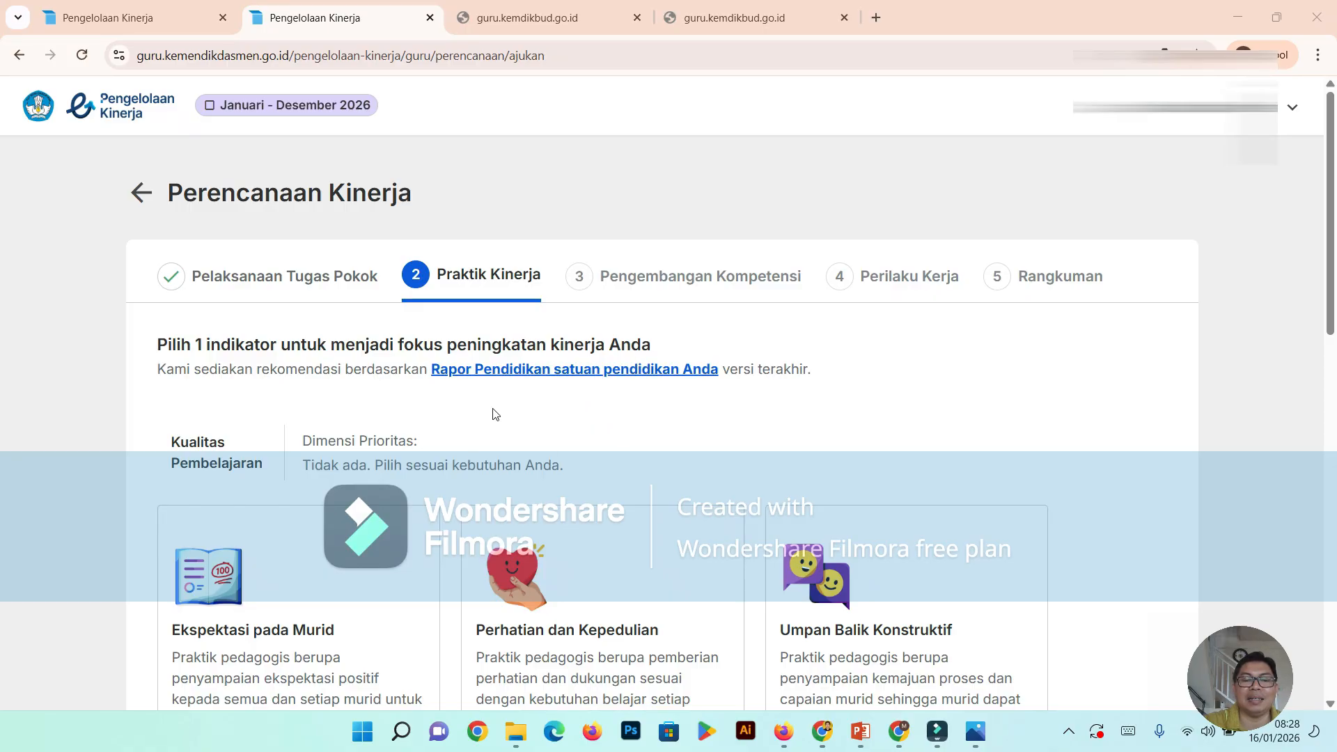
scroll(522, 401, "down", 3)
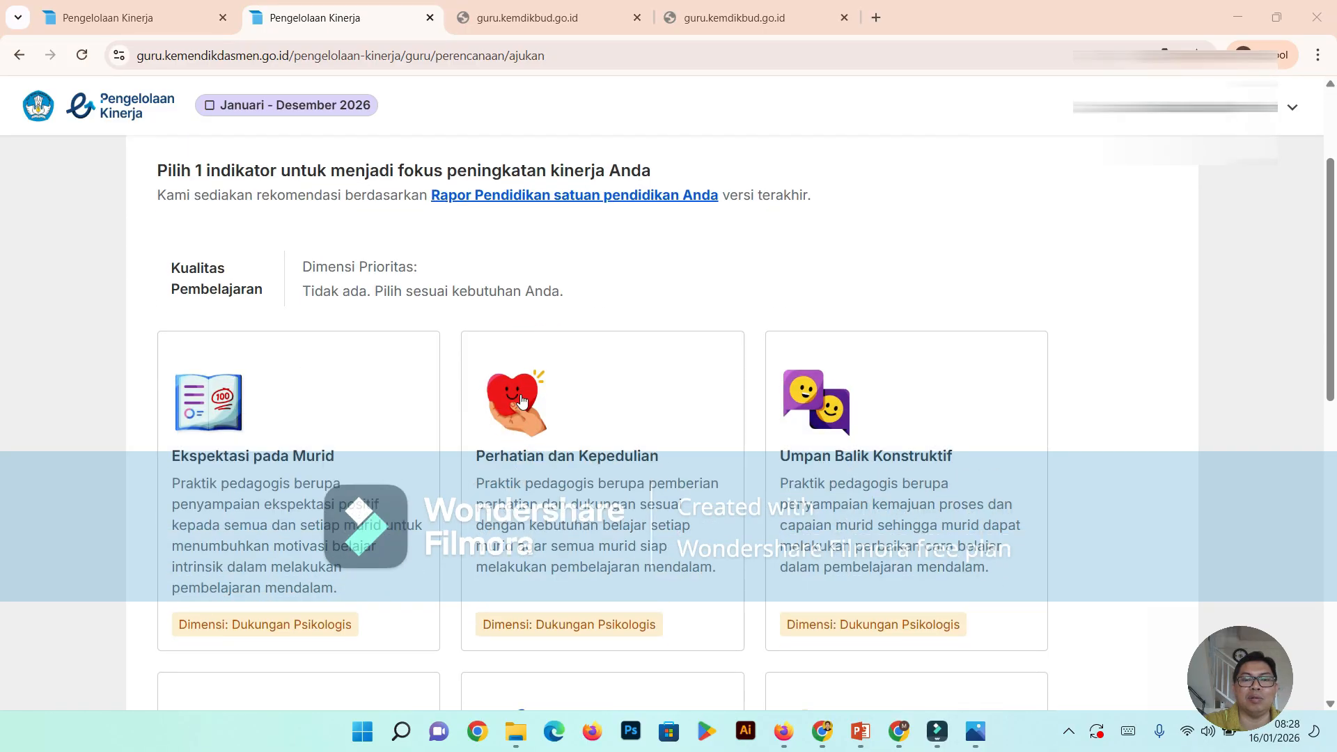
scroll(523, 397, "down", 1)
scroll(531, 387, "up", 1)
scroll(527, 390, "down", 3)
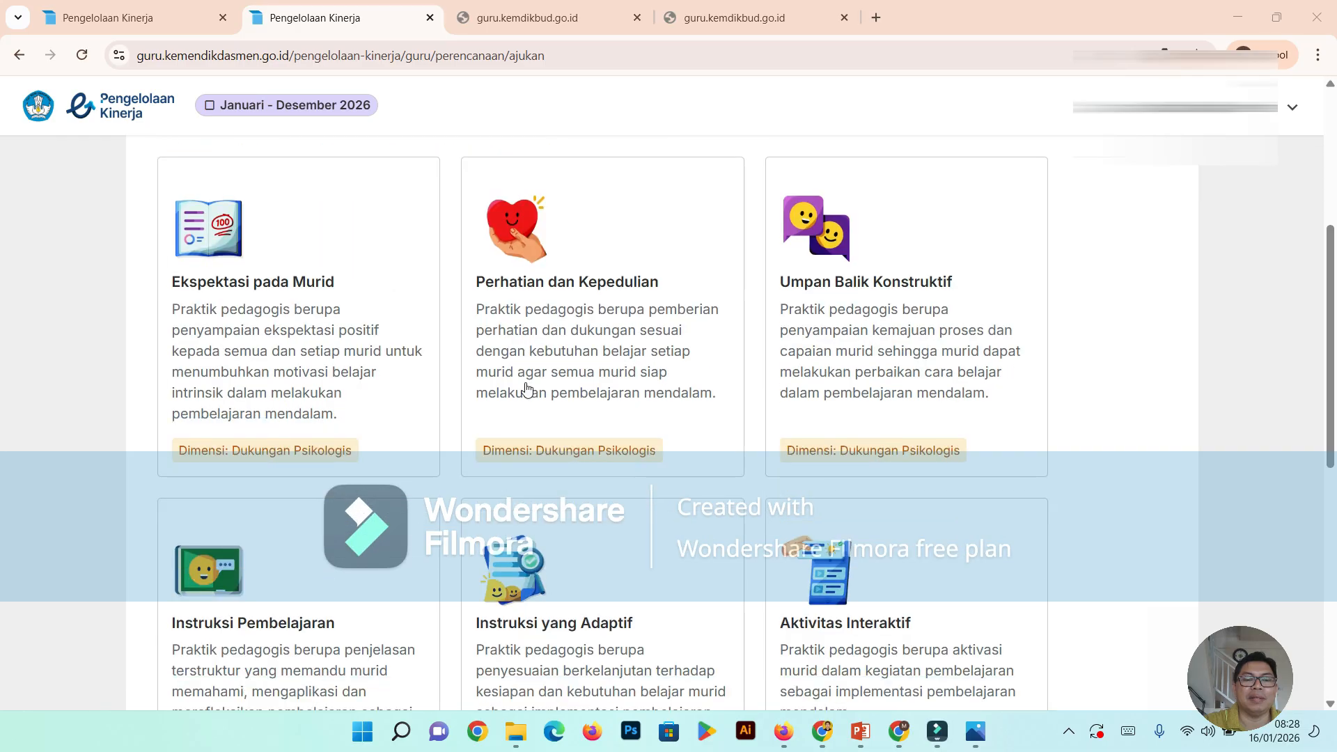
scroll(527, 390, "down", 9)
scroll(527, 389, "up", 8)
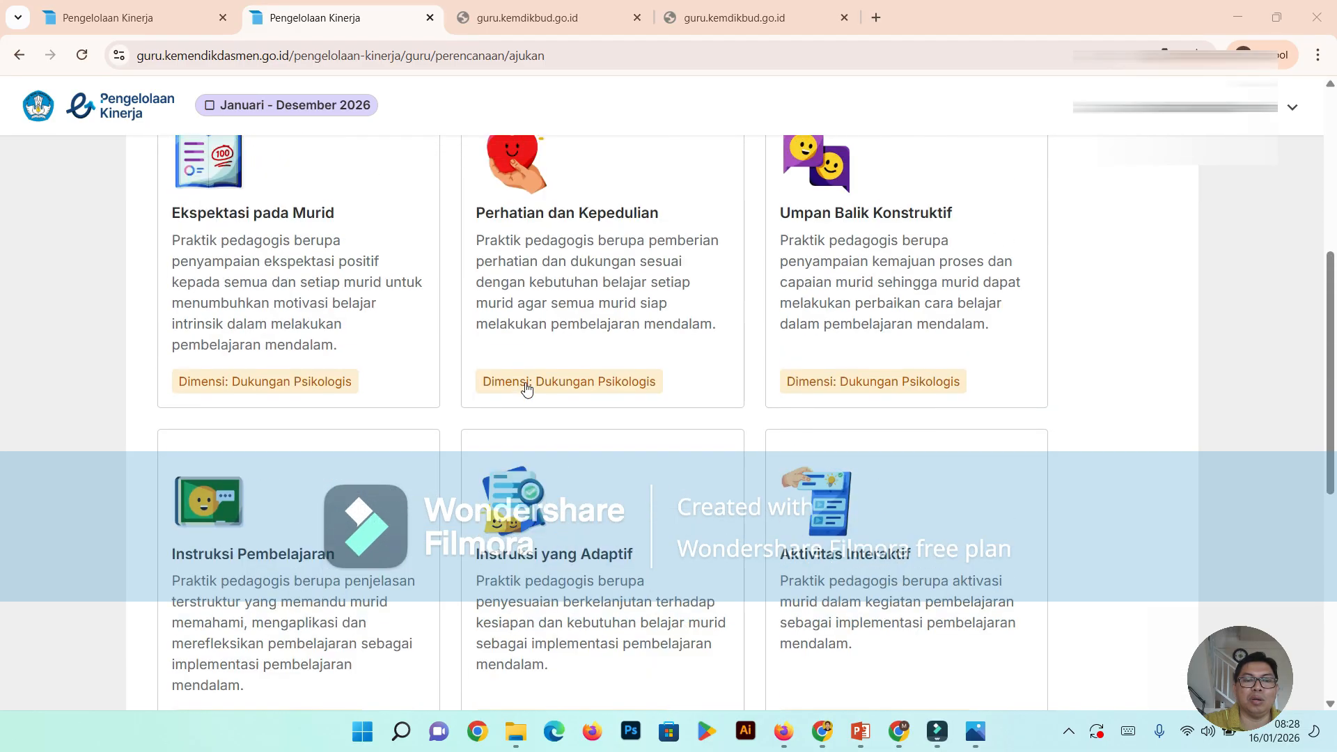
scroll(527, 390, "up", 4)
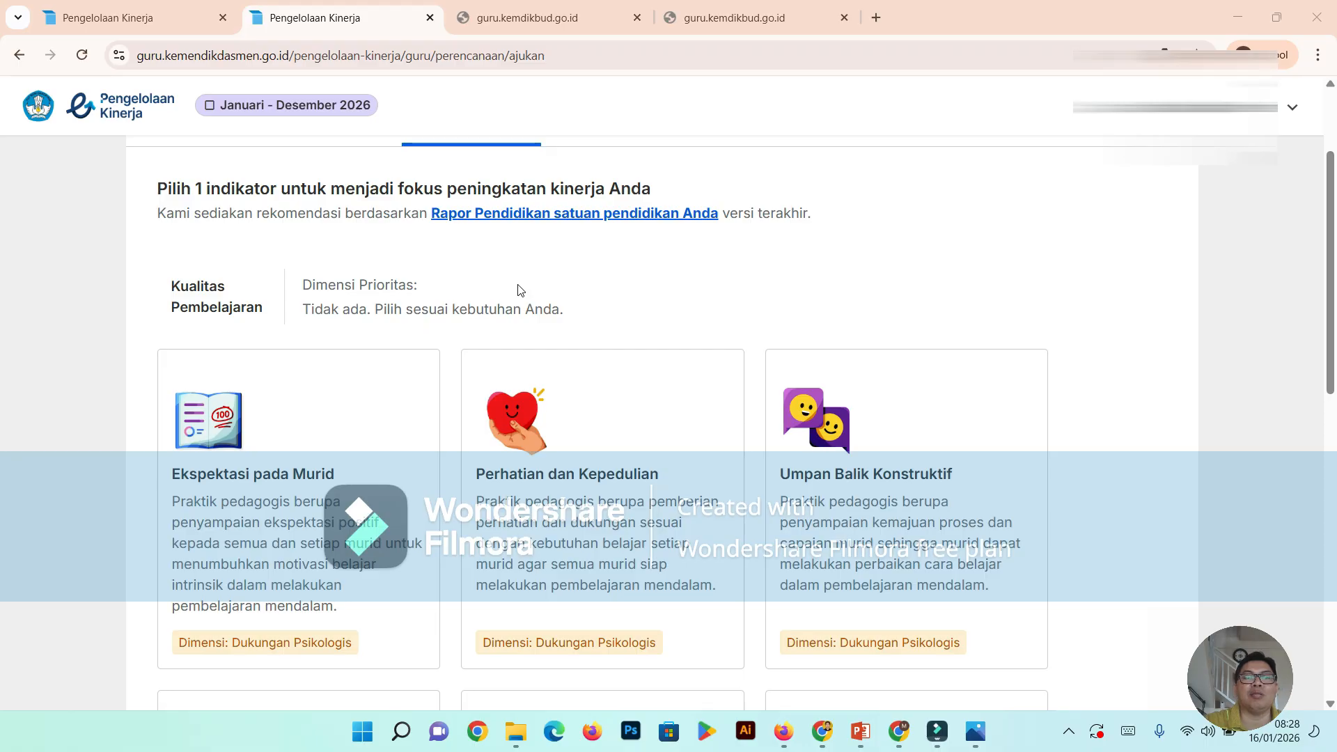
scroll(362, 517, "down", 1)
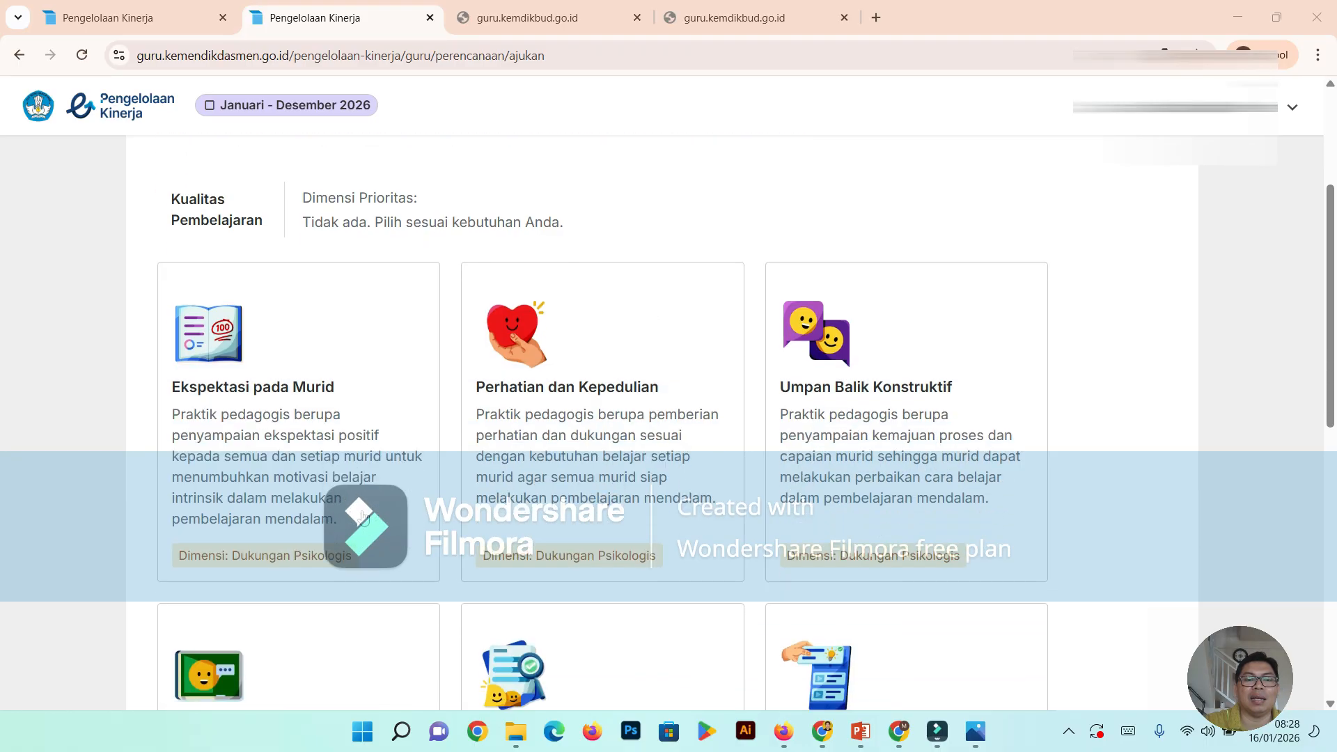
scroll(361, 517, "up", 1)
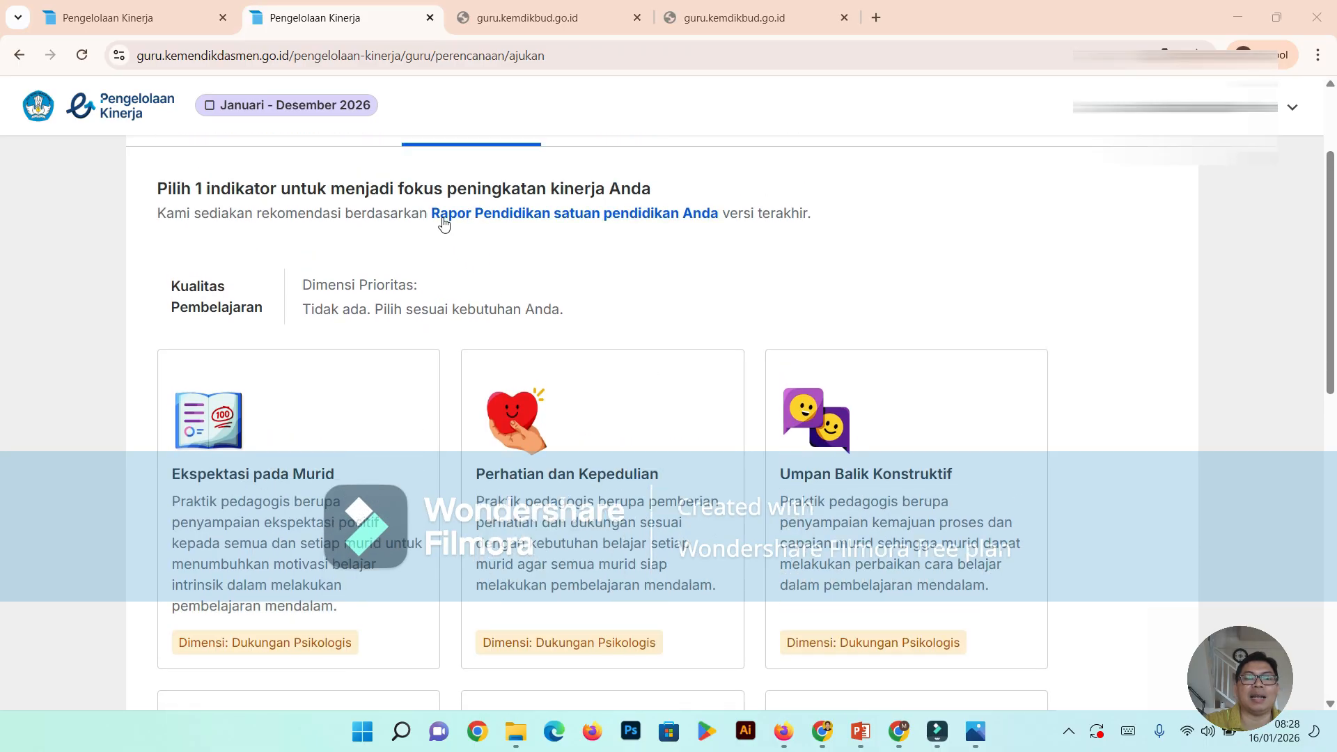
- Open the school's Rapor Pendidikan summary, review the ratings of the Kualitas Pembelajaran dimensions, and acknowledge it
left_click(585, 215)
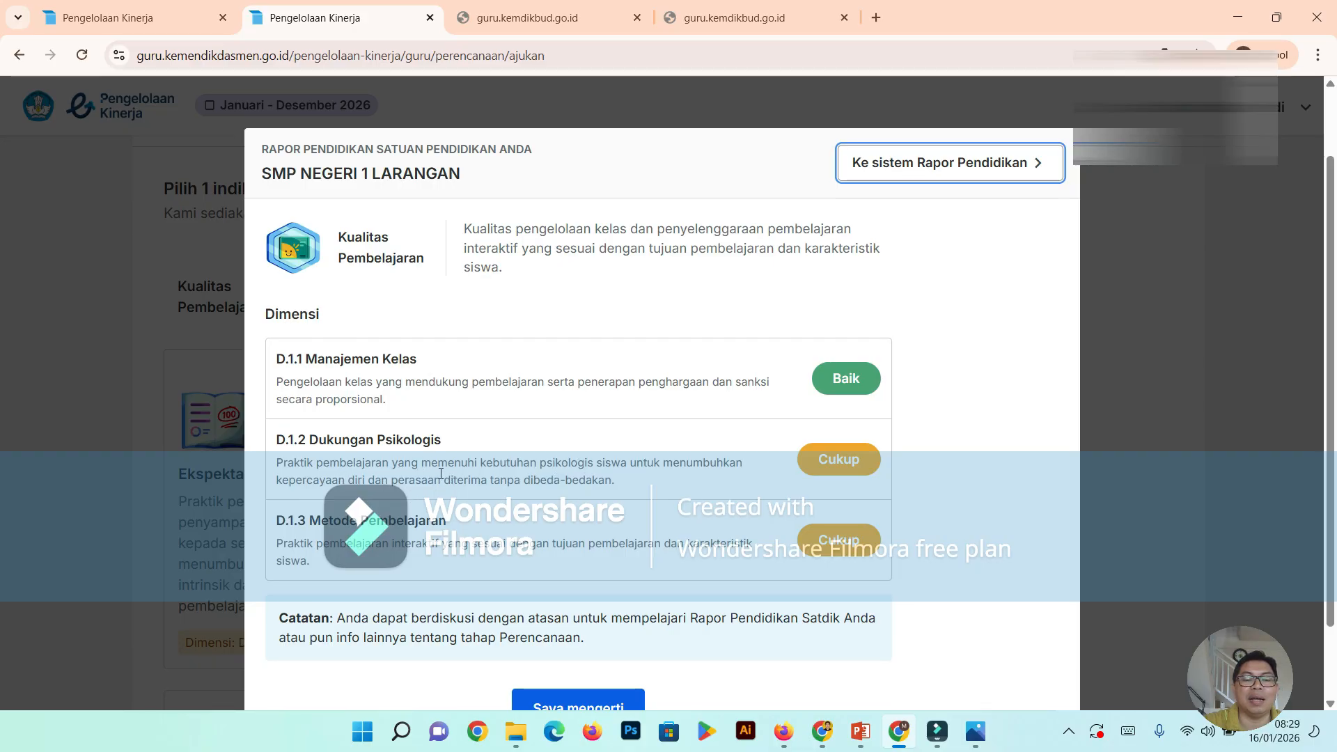
scroll(465, 442, "down", 1)
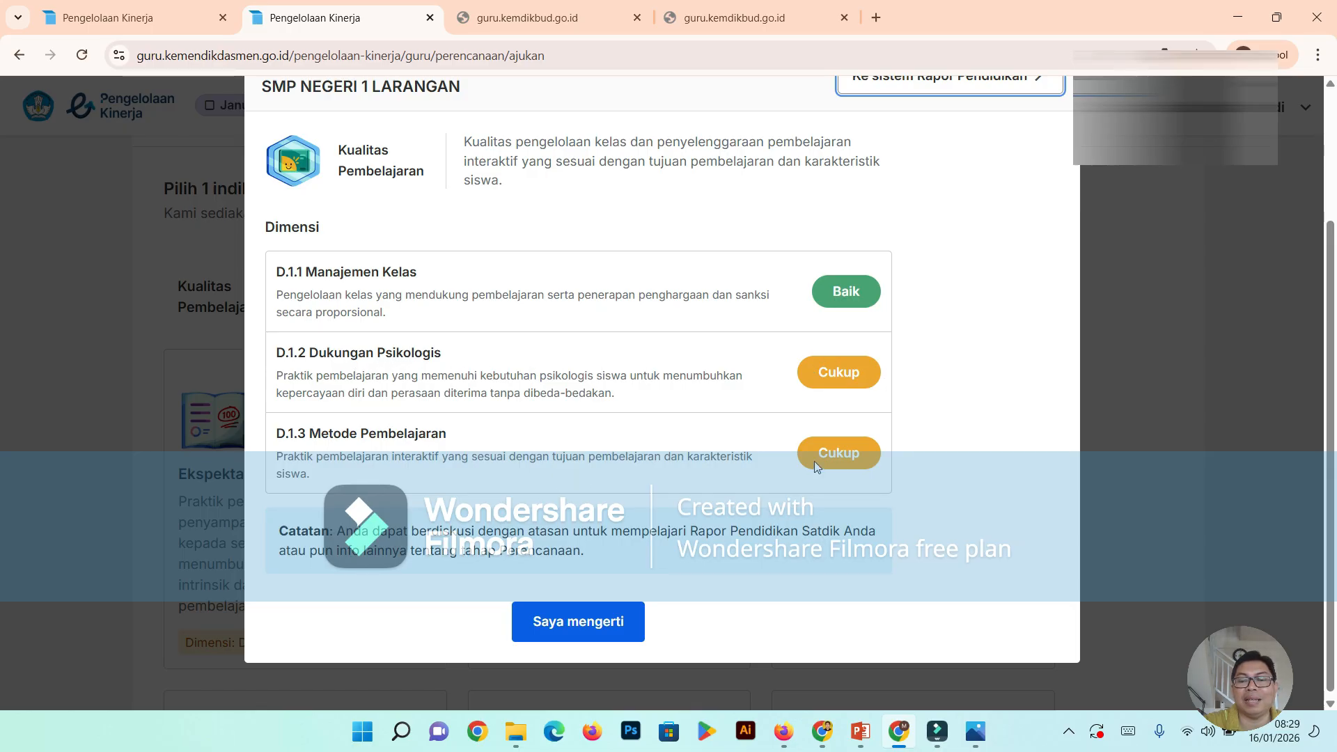
left_click(557, 633)
- Compare the descriptions and Dimensi labels of the indicators from Ekspektasi pada Murid through Keteraturan Suasana Kelas
scroll(515, 495, "down", 1)
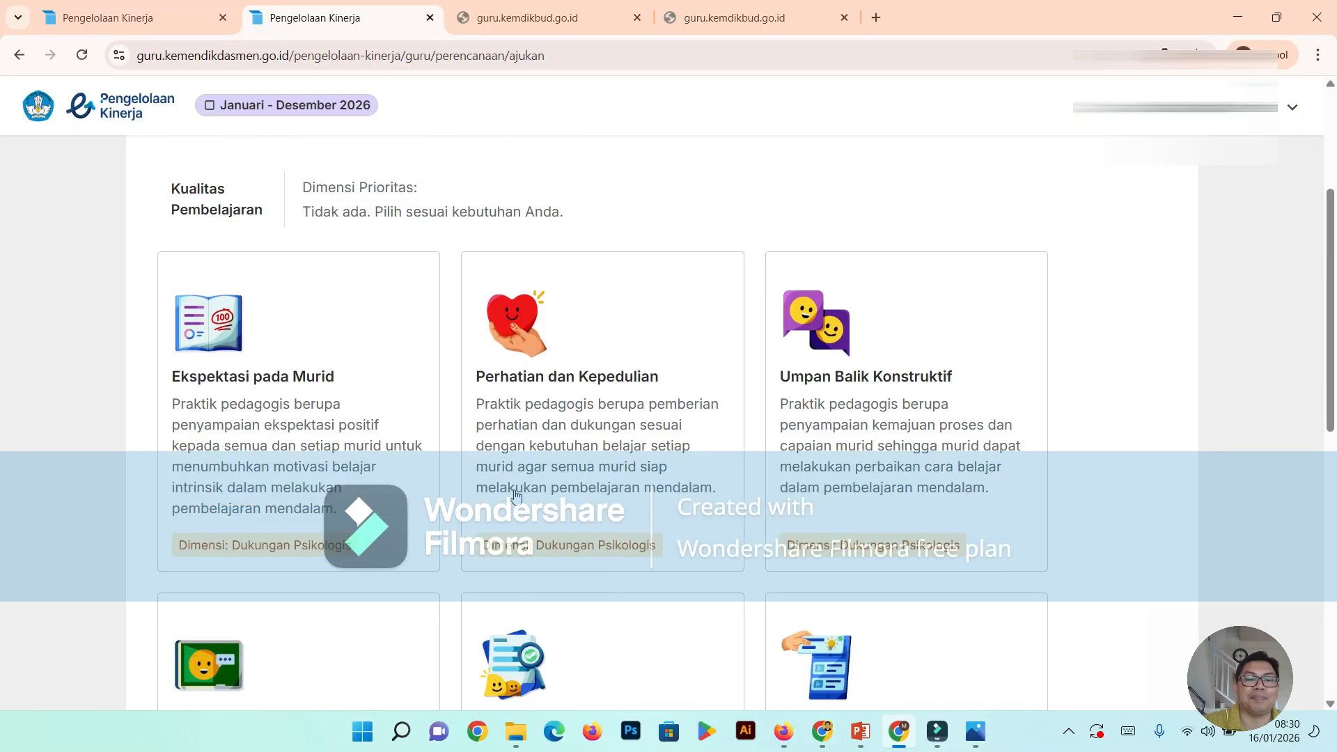
scroll(515, 496, "down", 3)
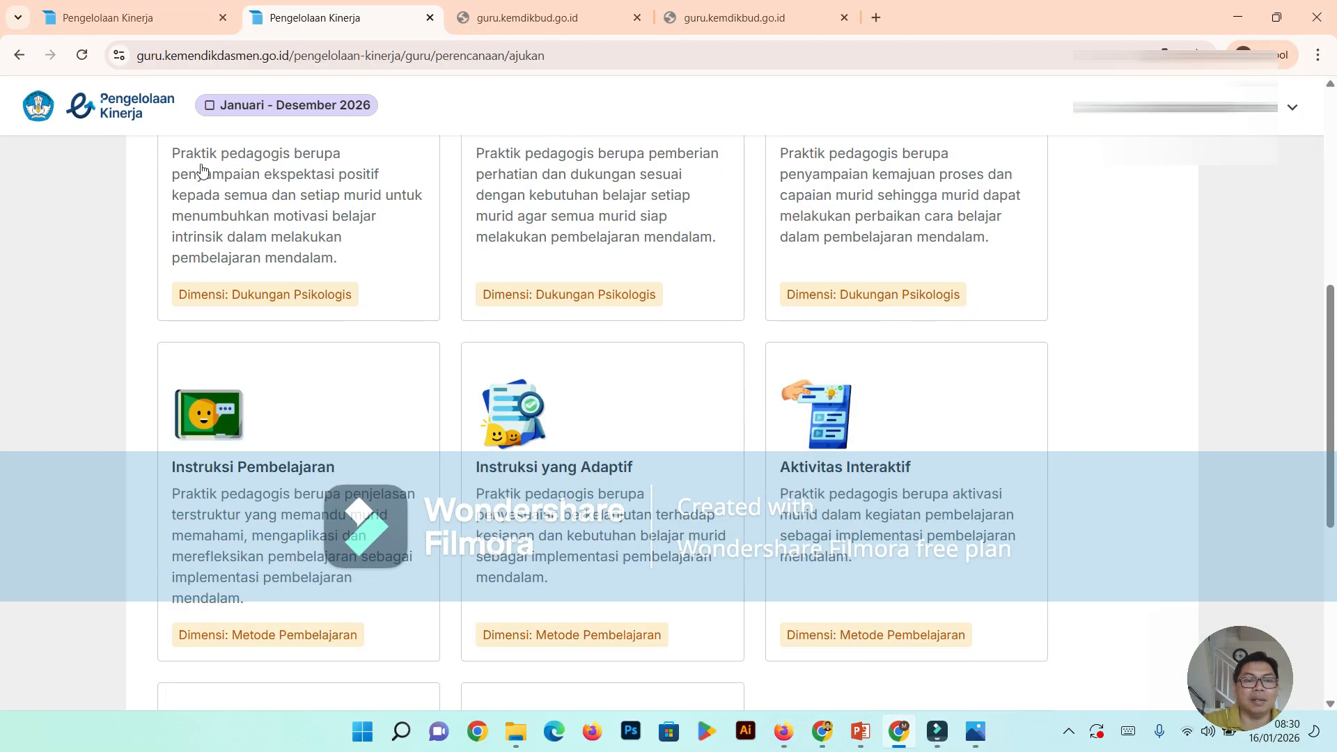
scroll(119, 343, "up", 1)
scroll(292, 358, "up", 1)
scroll(293, 356, "down", 1)
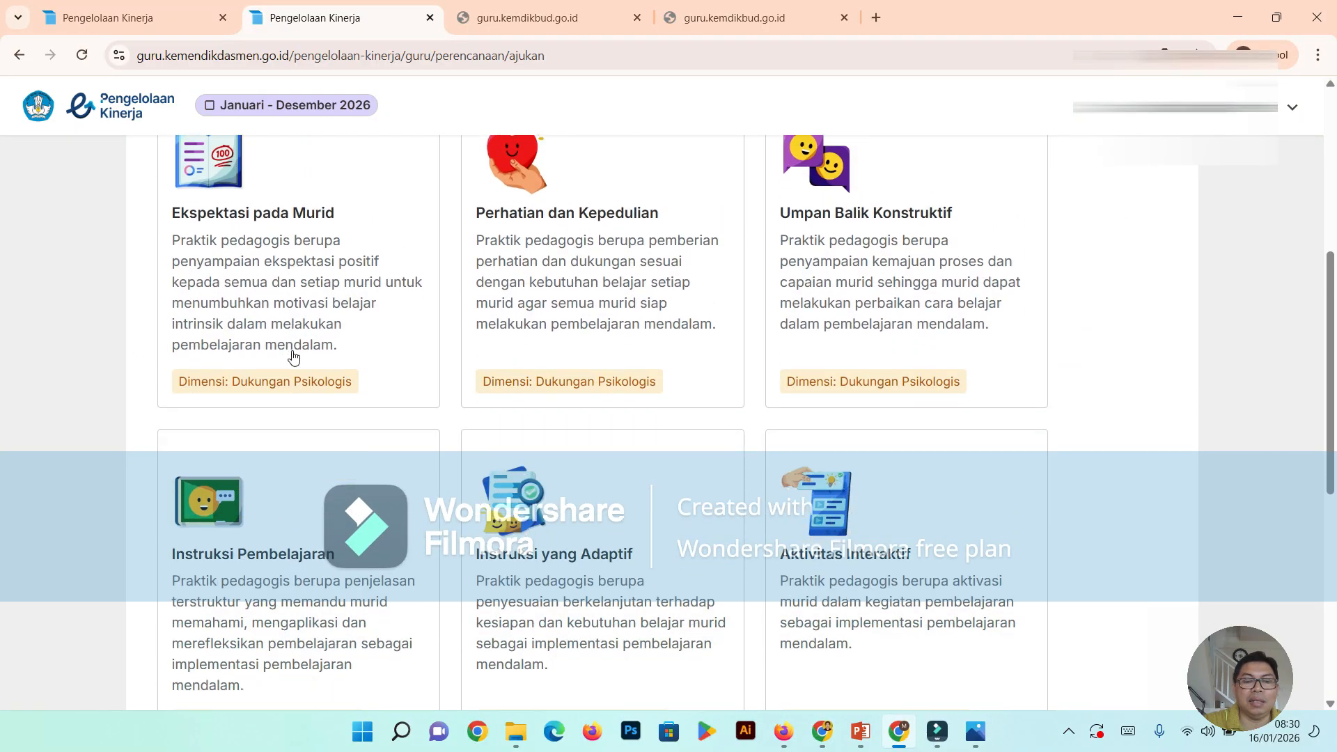
scroll(811, 418, "down", 6)
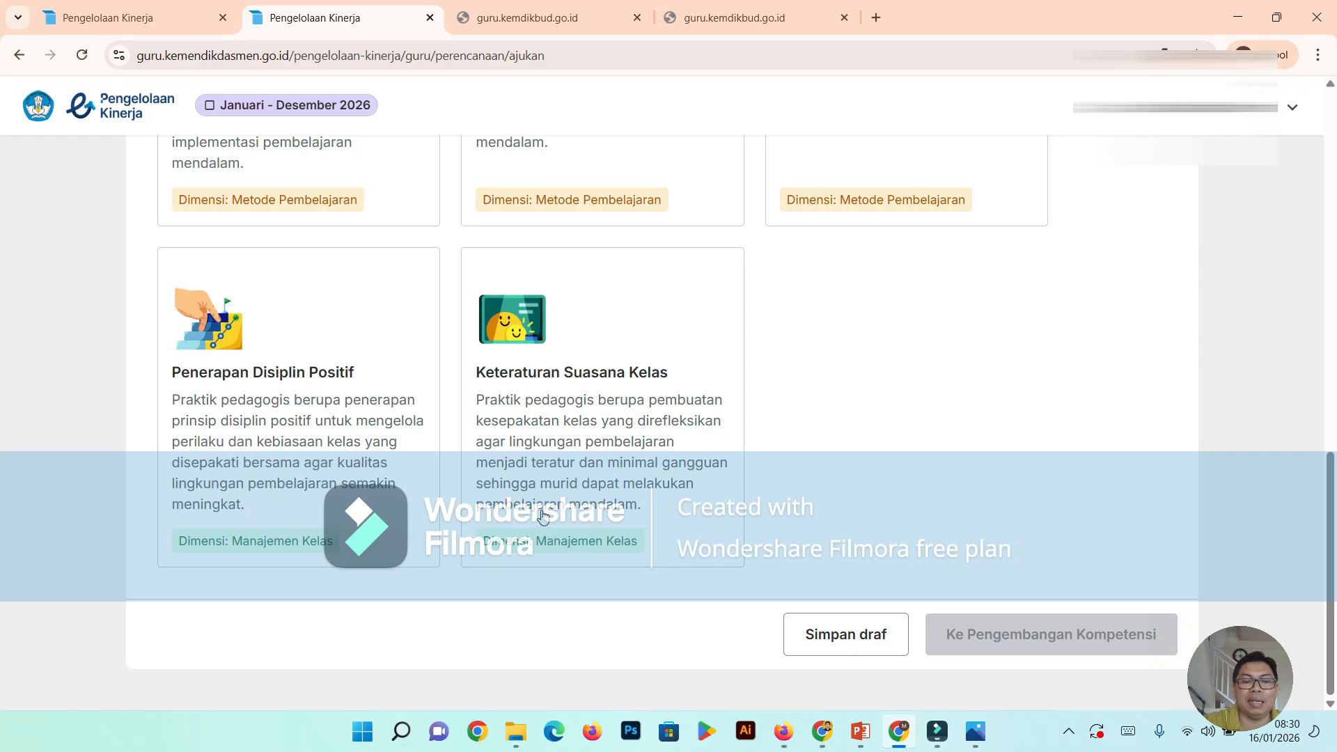
scroll(542, 515, "up", 4)
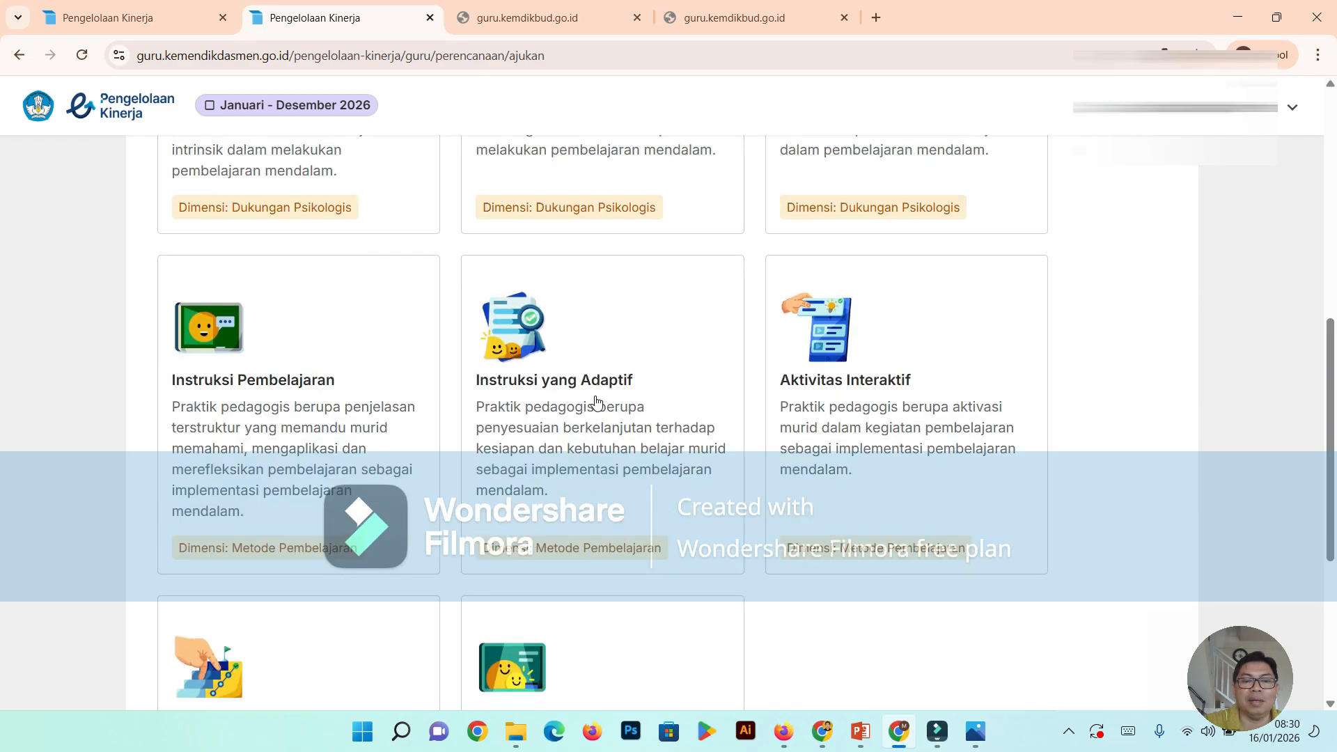
scroll(268, 266, "up", 1)
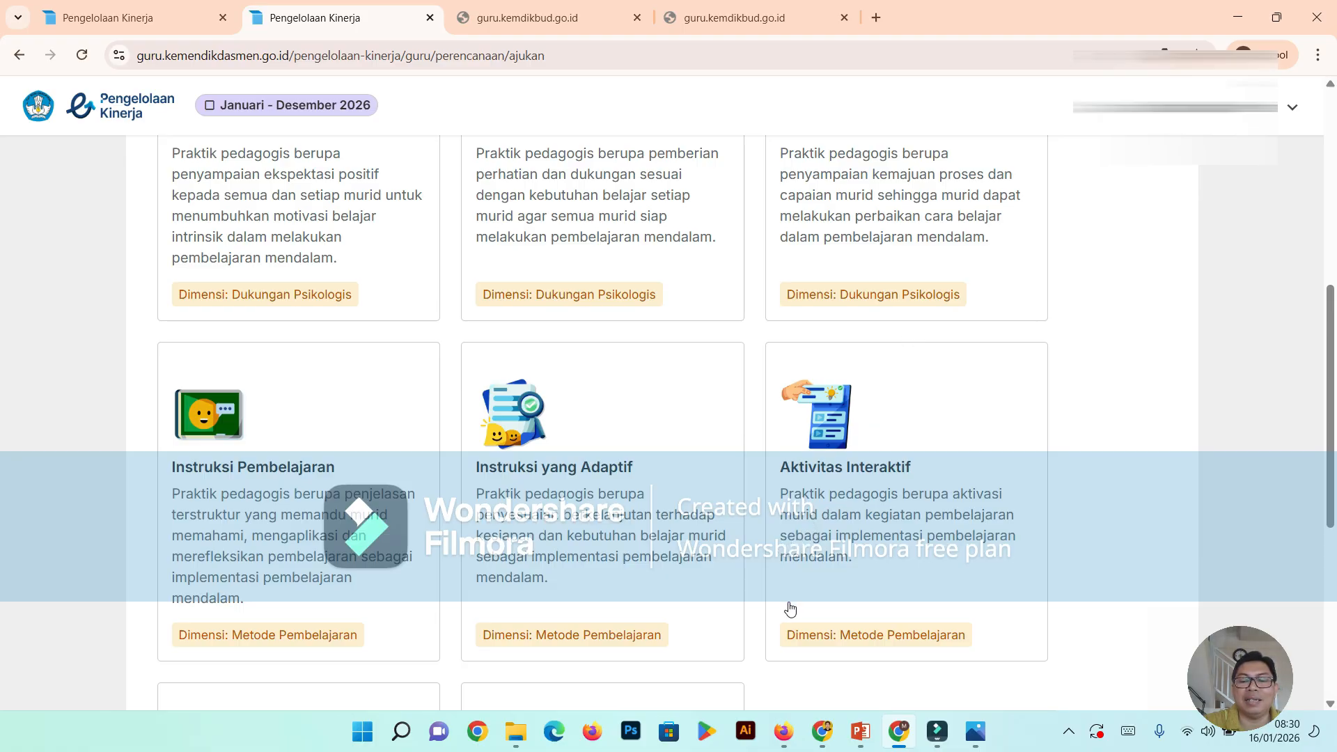
scroll(788, 607, "down", 1)
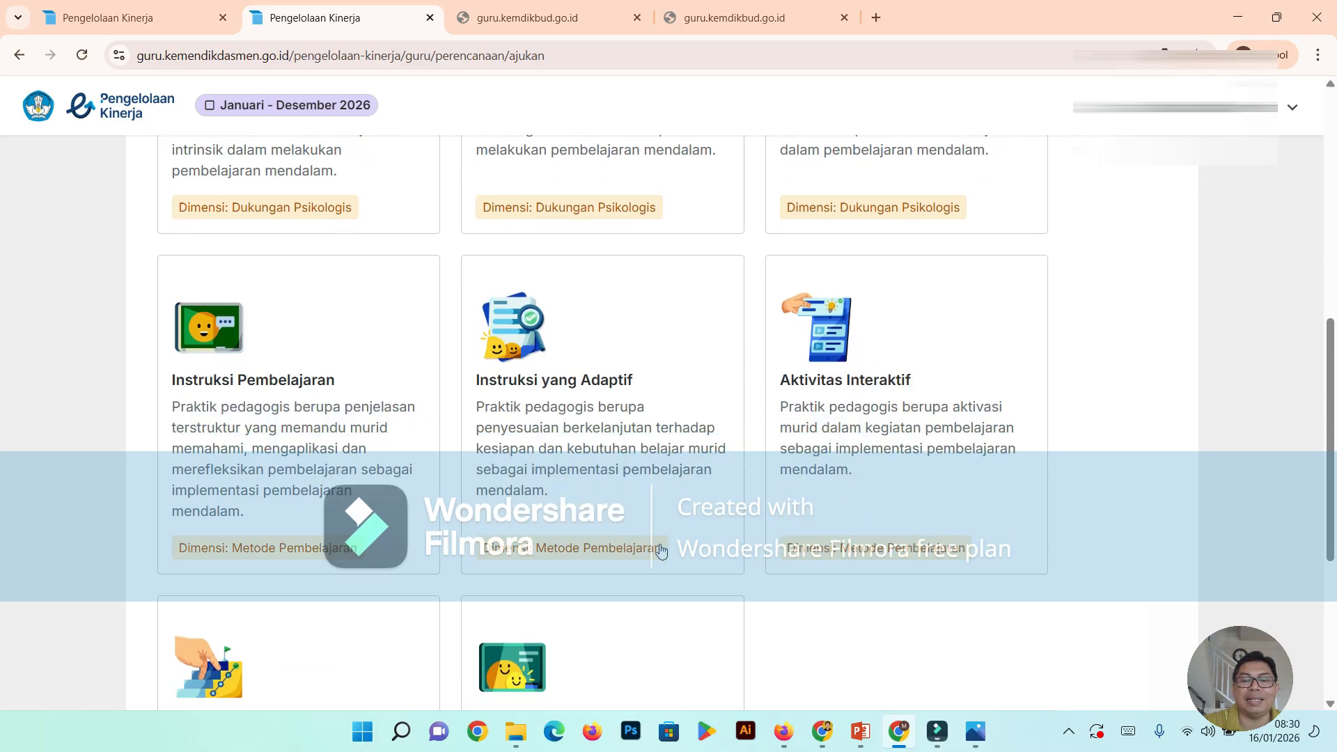
scroll(640, 533, "down", 2)
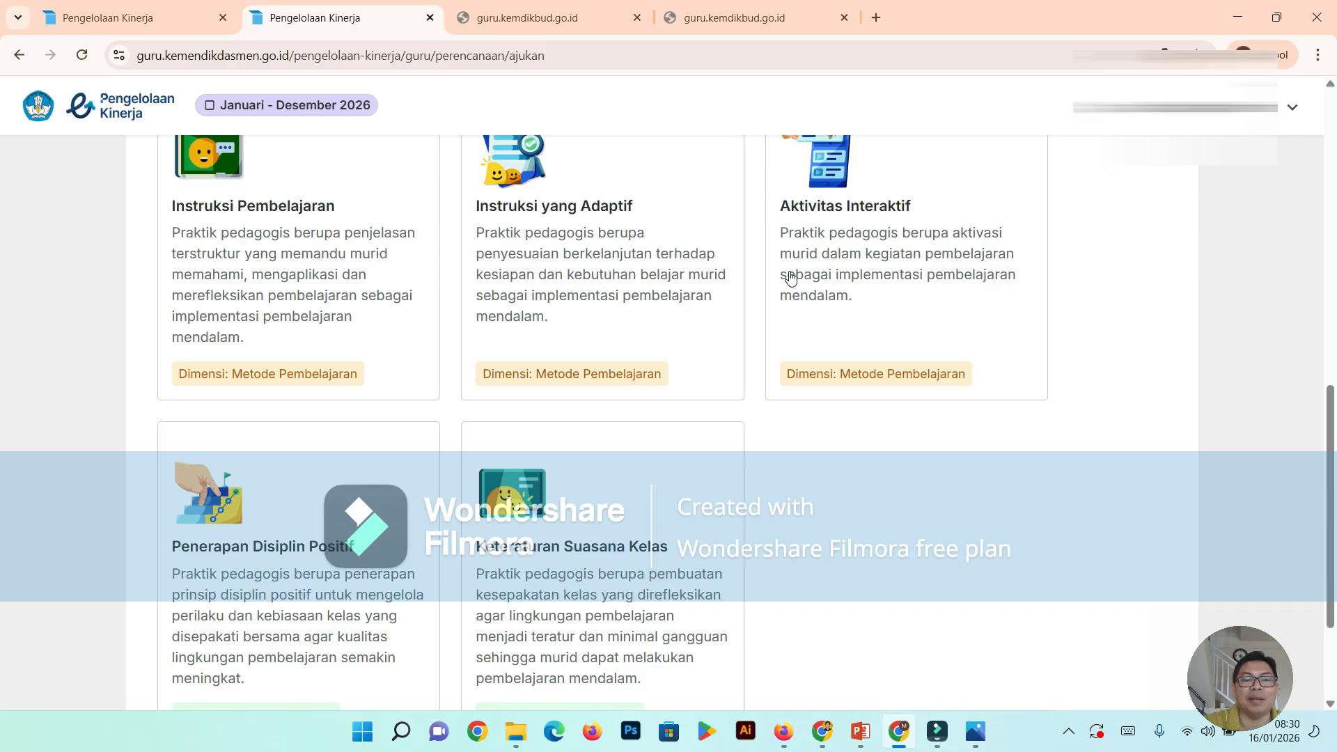
scroll(694, 408, "down", 2)
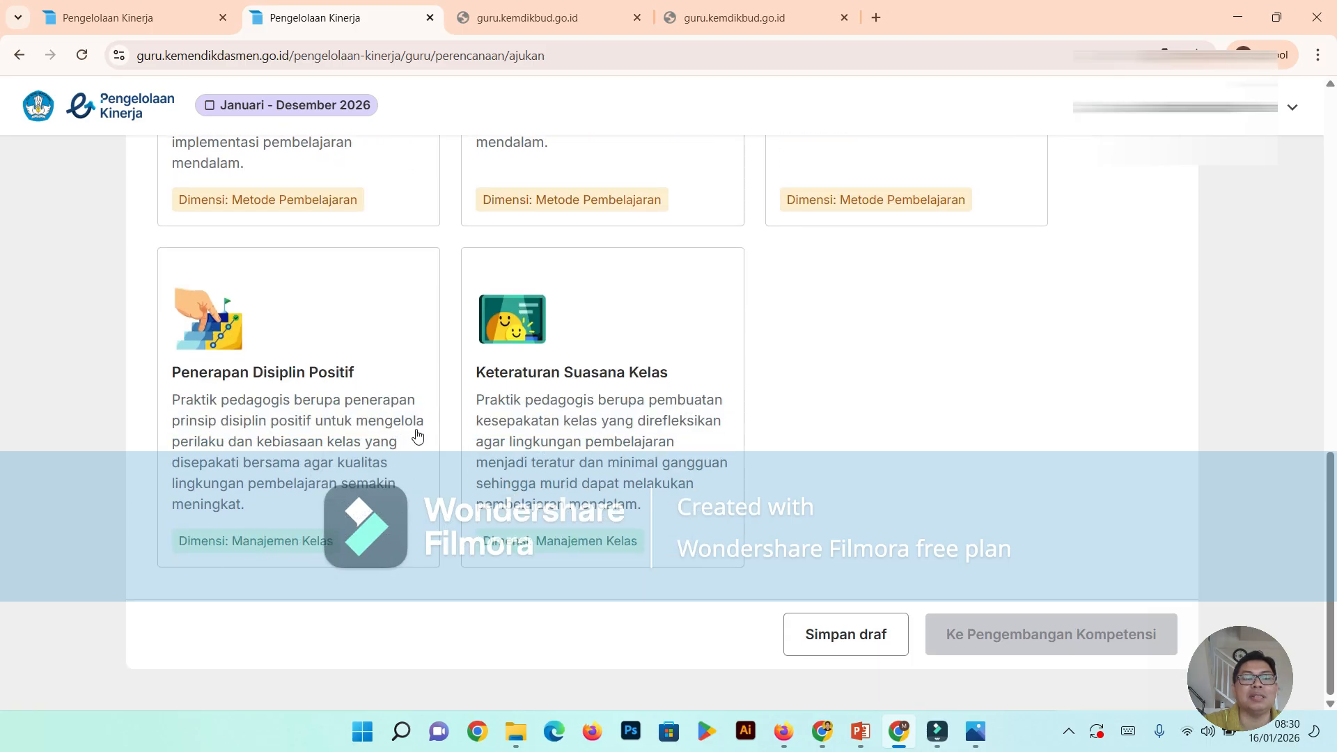
scroll(566, 403, "up", 3)
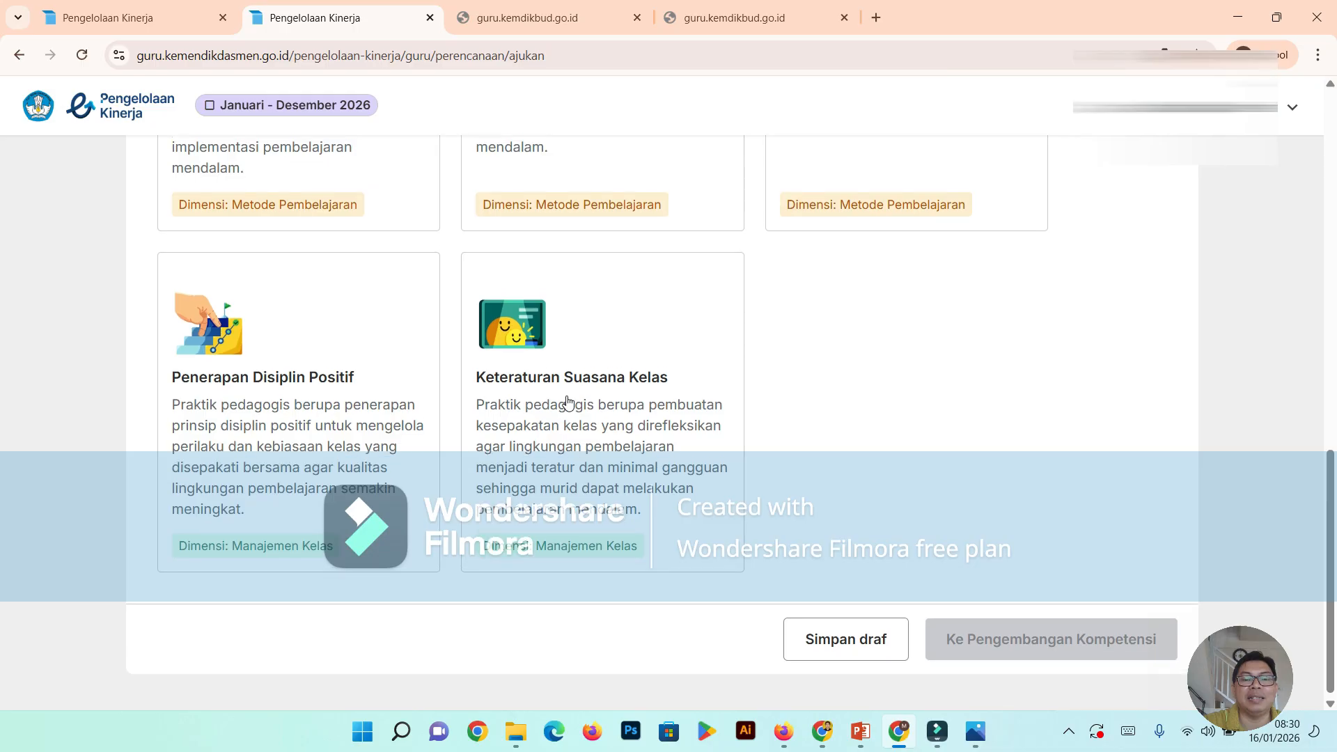
scroll(567, 402, "up", 2)
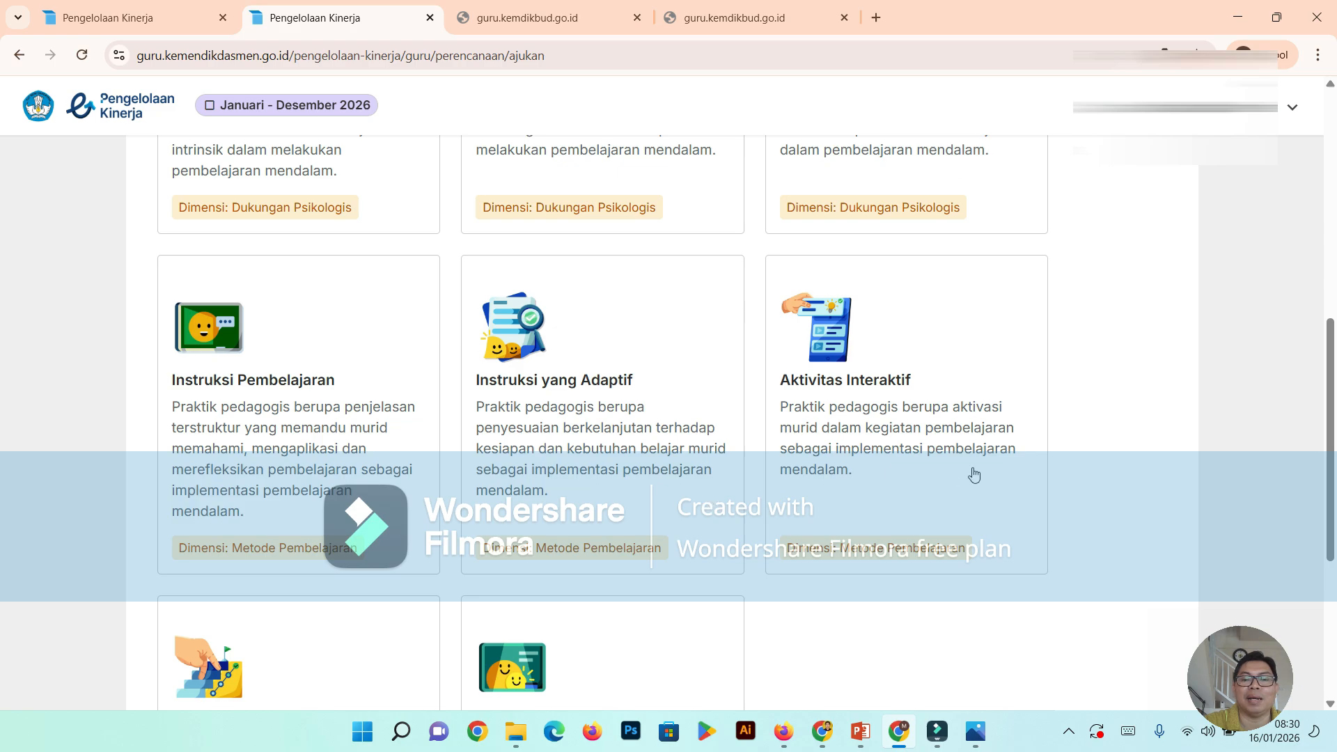
scroll(624, 479, "down", 5)
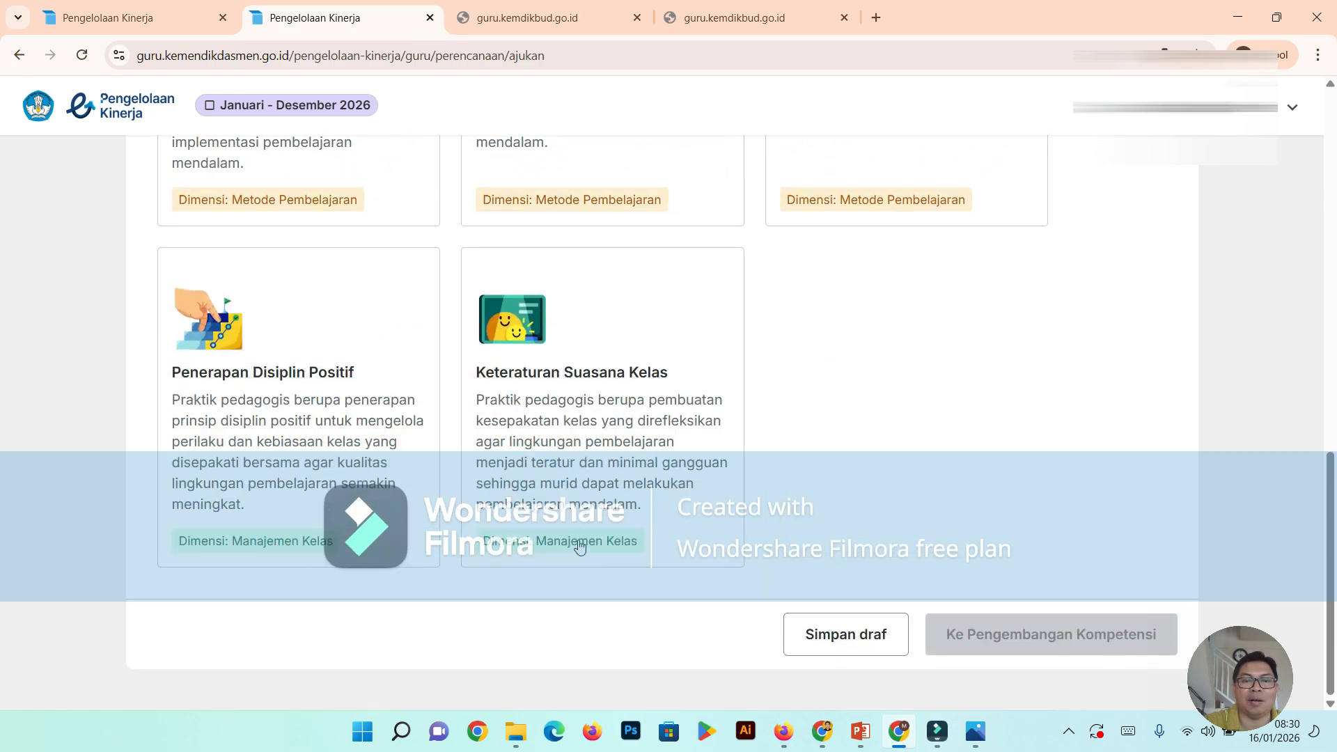
- Choose Aktivitas Interaktif as the Praktik Kinerja indicator and proceed to the Pengembangan Kompetensi stage
scroll(578, 533, "up", 4)
scroll(588, 426, "up", 1)
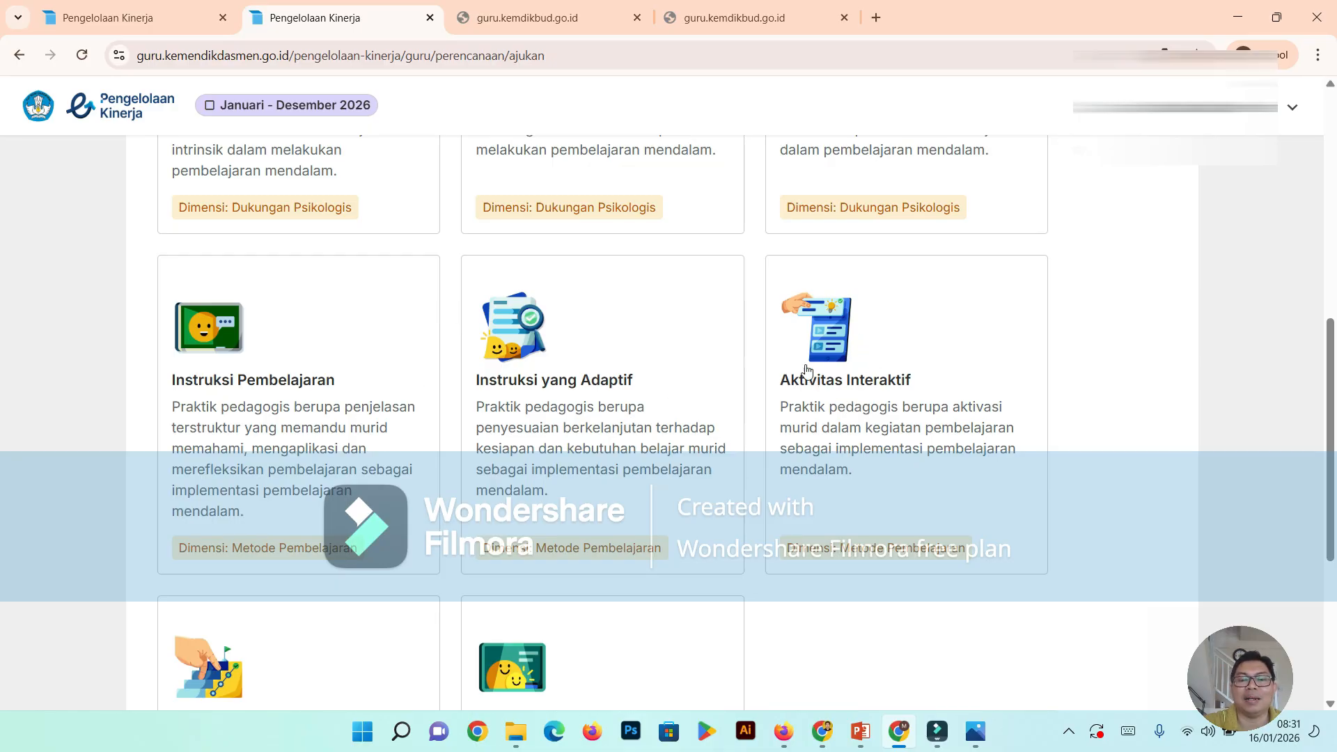
left_click(856, 434)
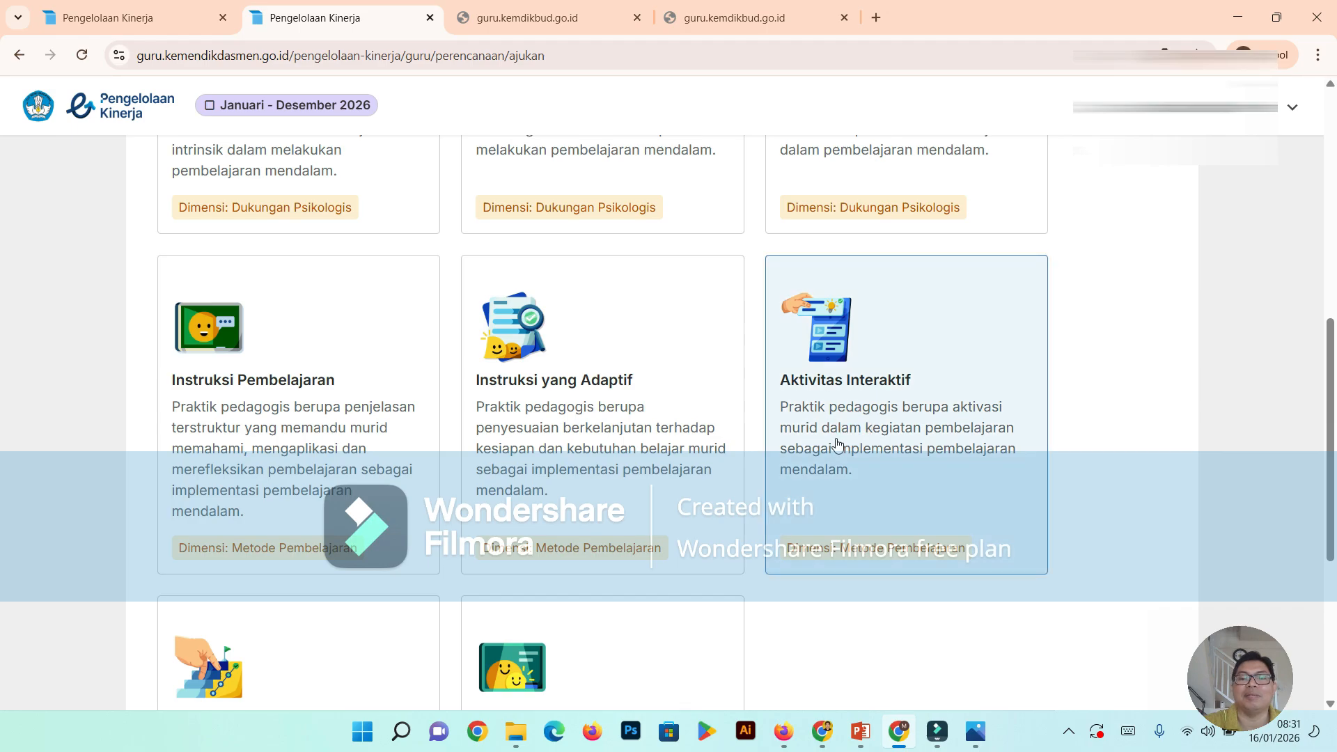
scroll(843, 438, "up", 3)
scroll(828, 443, "down", 8)
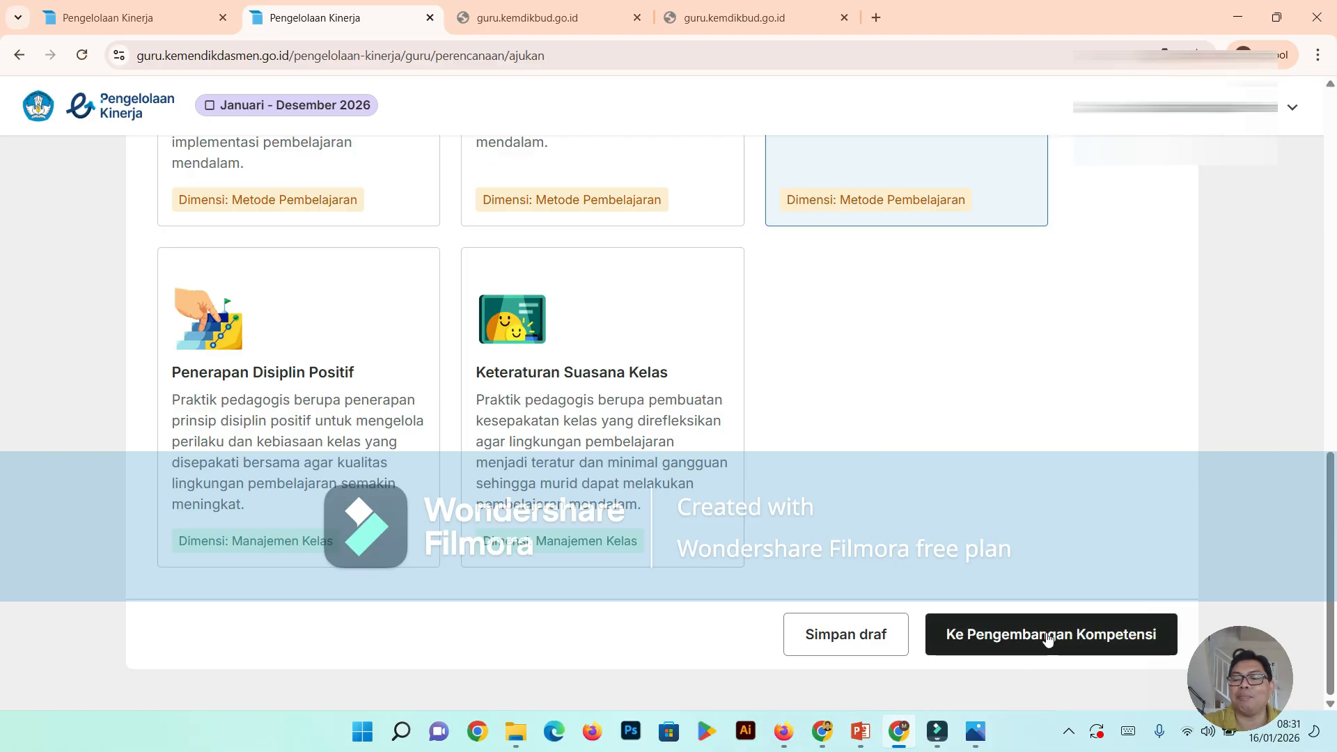
left_click(1072, 645)
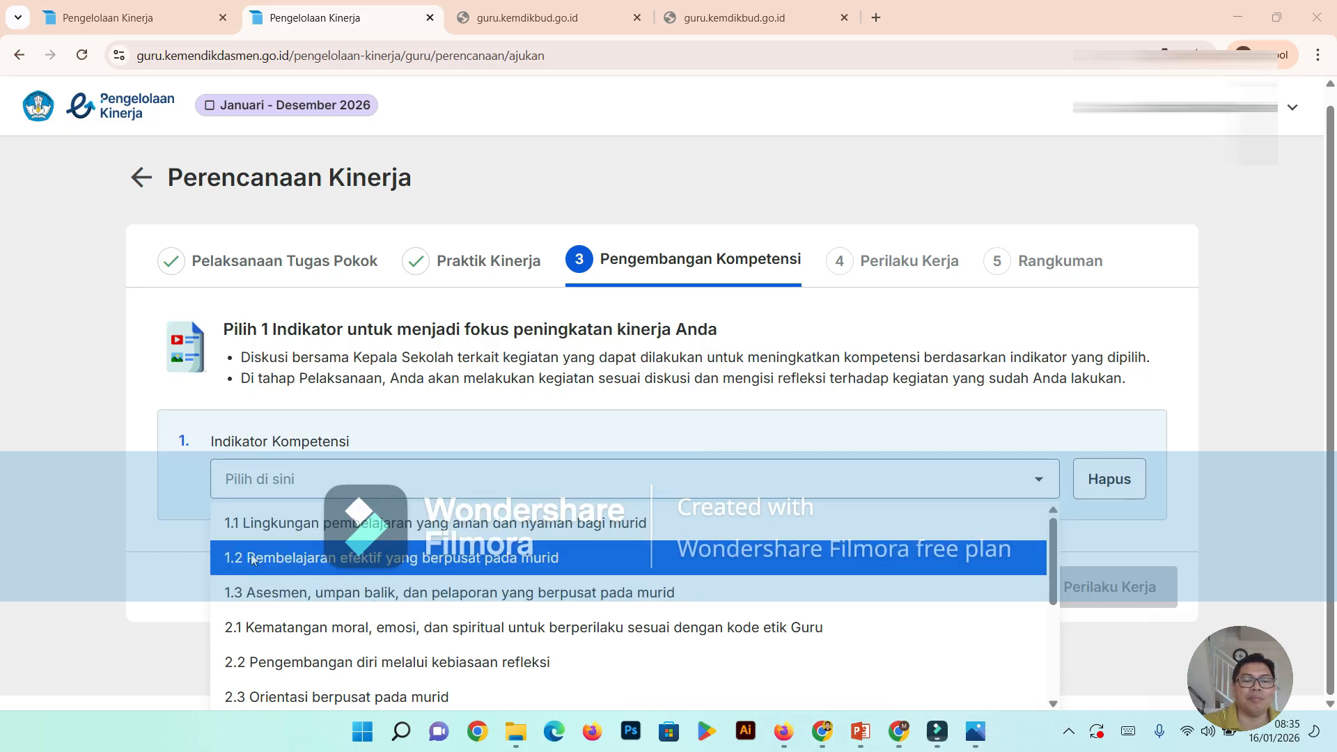
- Set the Indikator Kompetensi to "1.2 Pembelajaran efektif yang berpusat pada murid" and proceed to the Perilaku Kerja stage
scroll(248, 560, "down", 3)
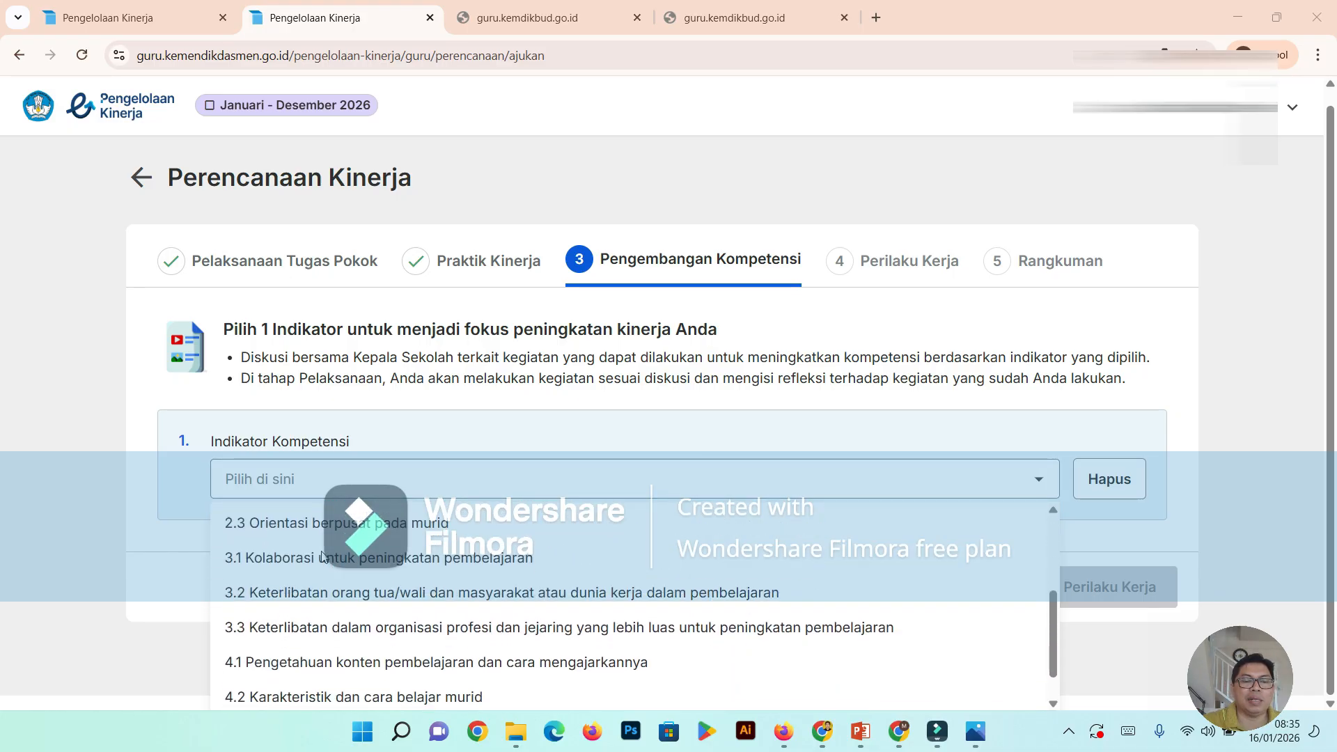
scroll(322, 557, "down", 1)
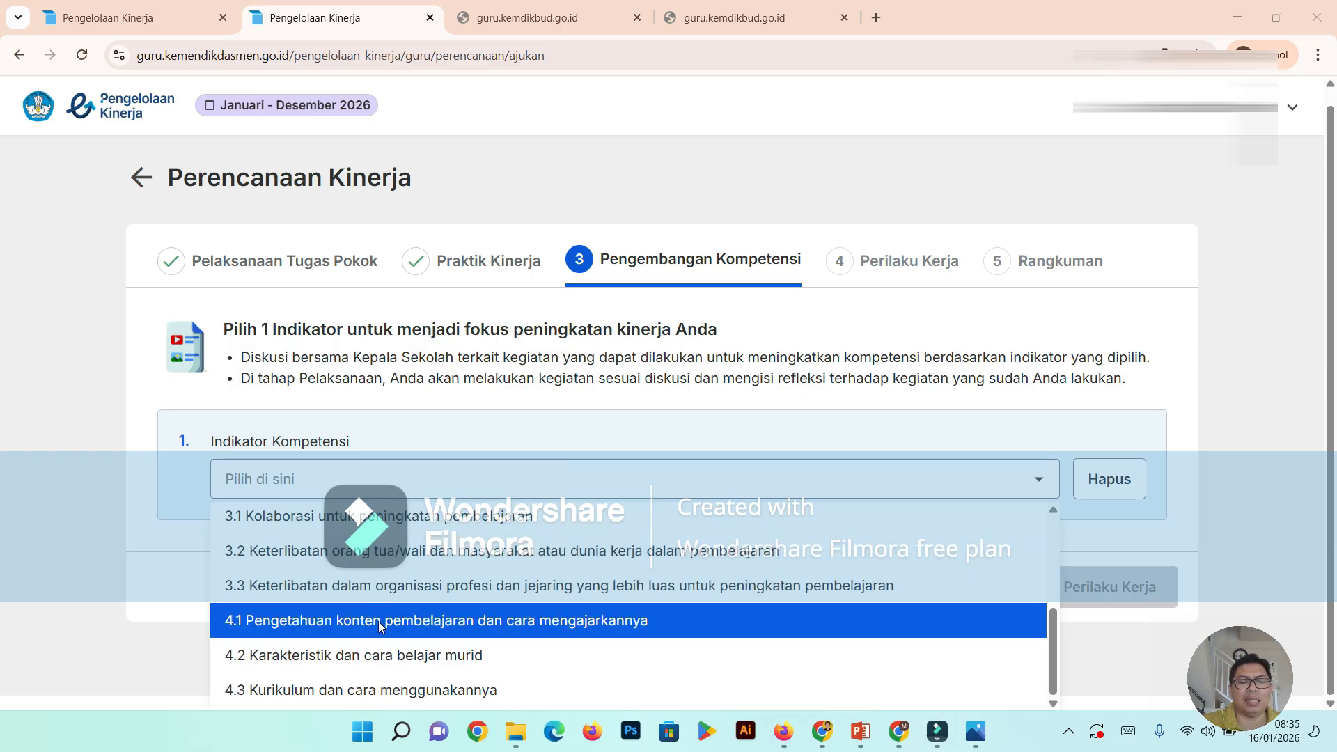
scroll(378, 621, "up", 5)
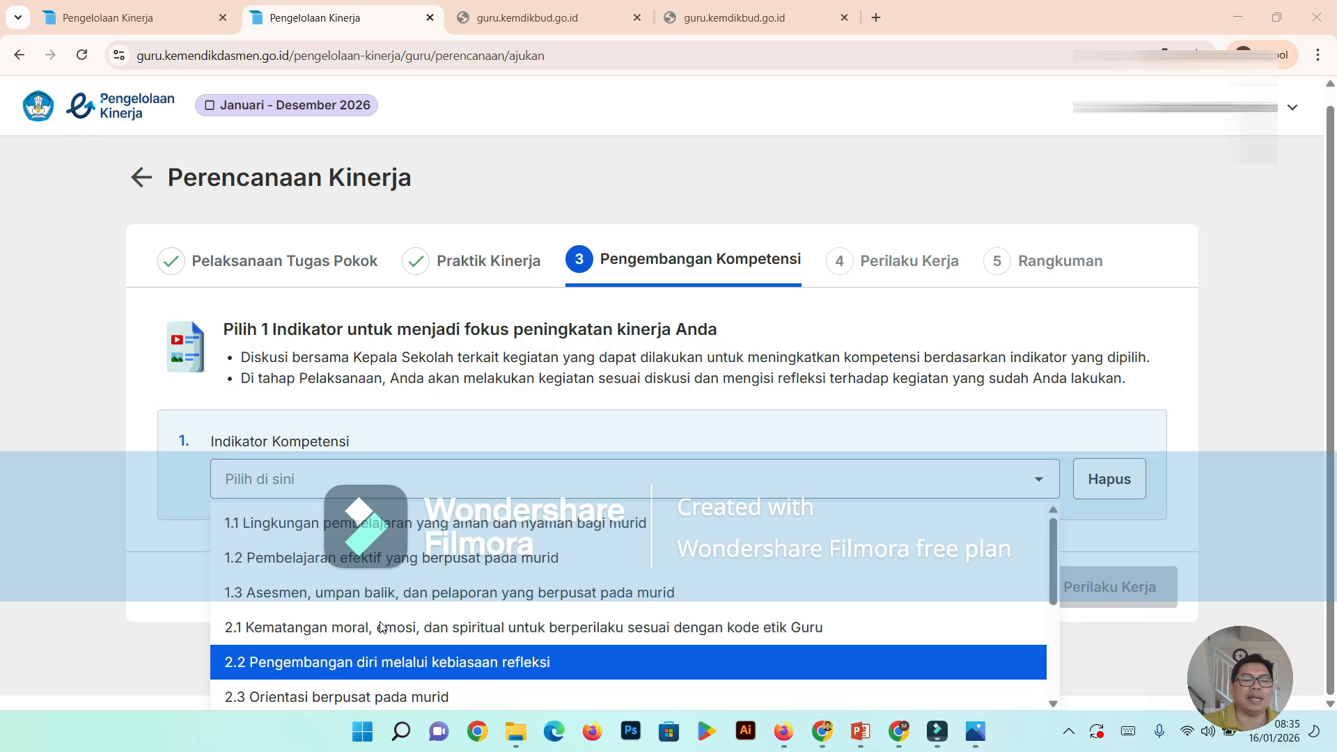
scroll(369, 613, "up", 1)
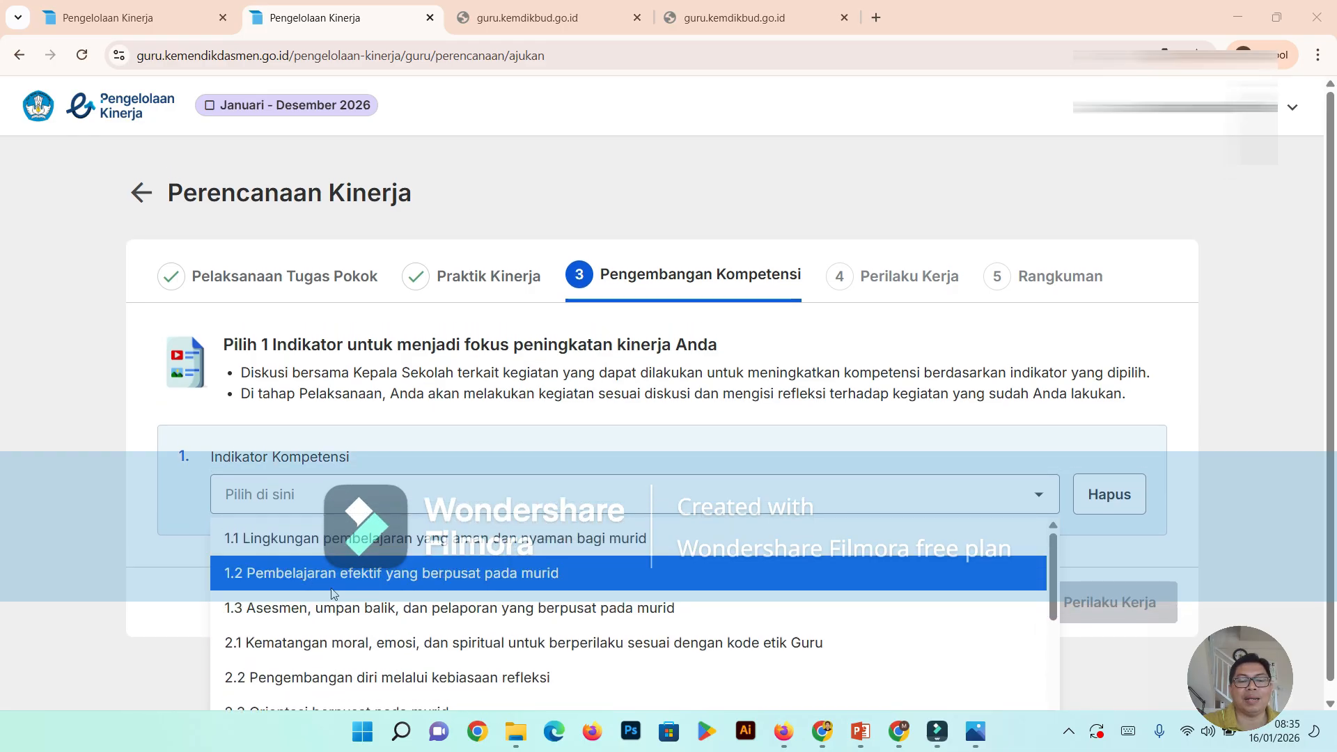
left_click(490, 572)
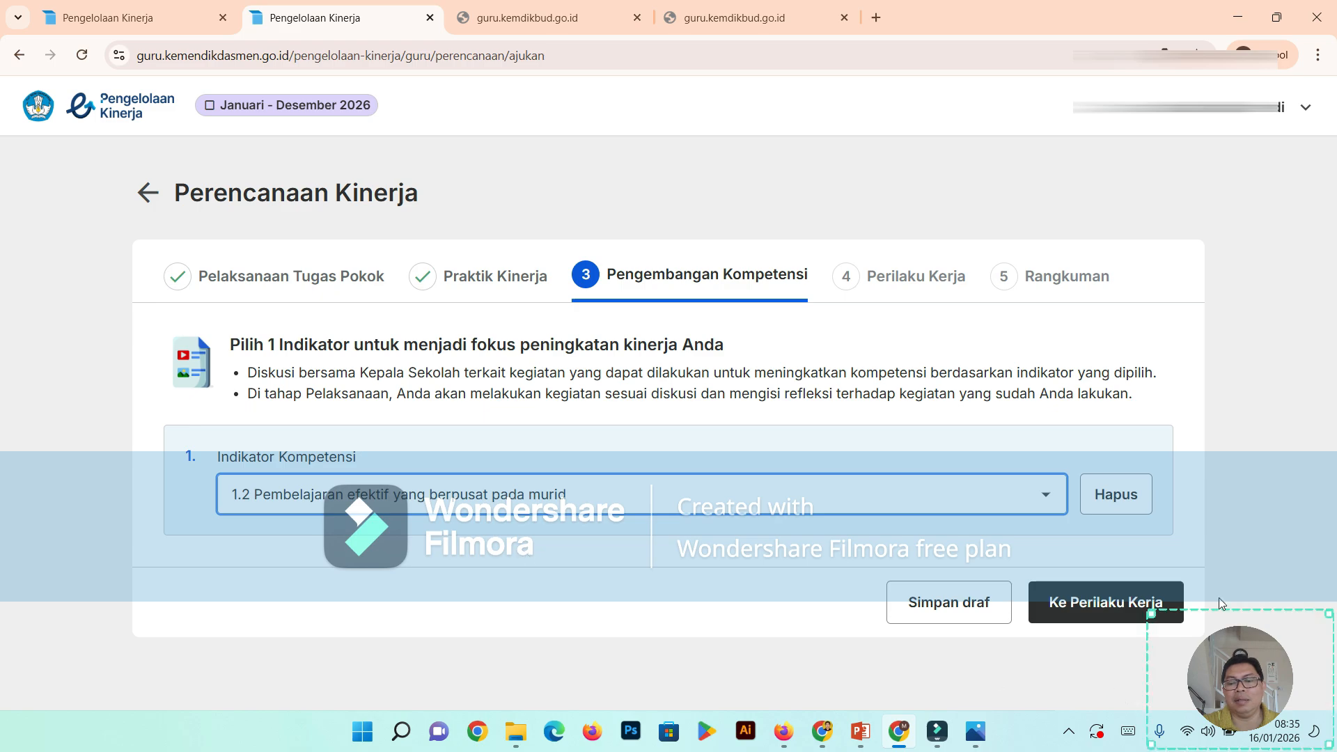
left_click(1081, 609)
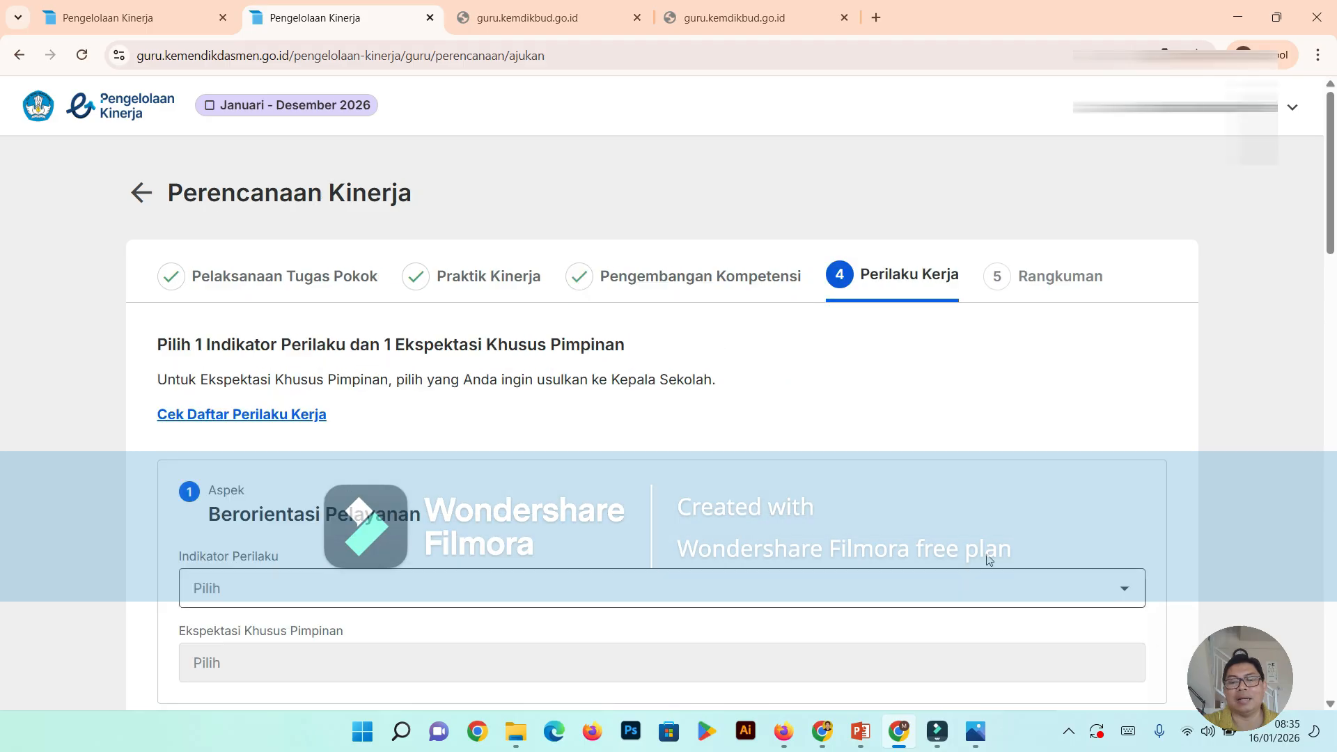
- Look over the Perilaku Kerja instructions and the seven aspects from Berorientasi Pelayanan to Kolaboratif with their two selection fields
scroll(961, 532, "down", 2)
scroll(960, 533, "up", 2)
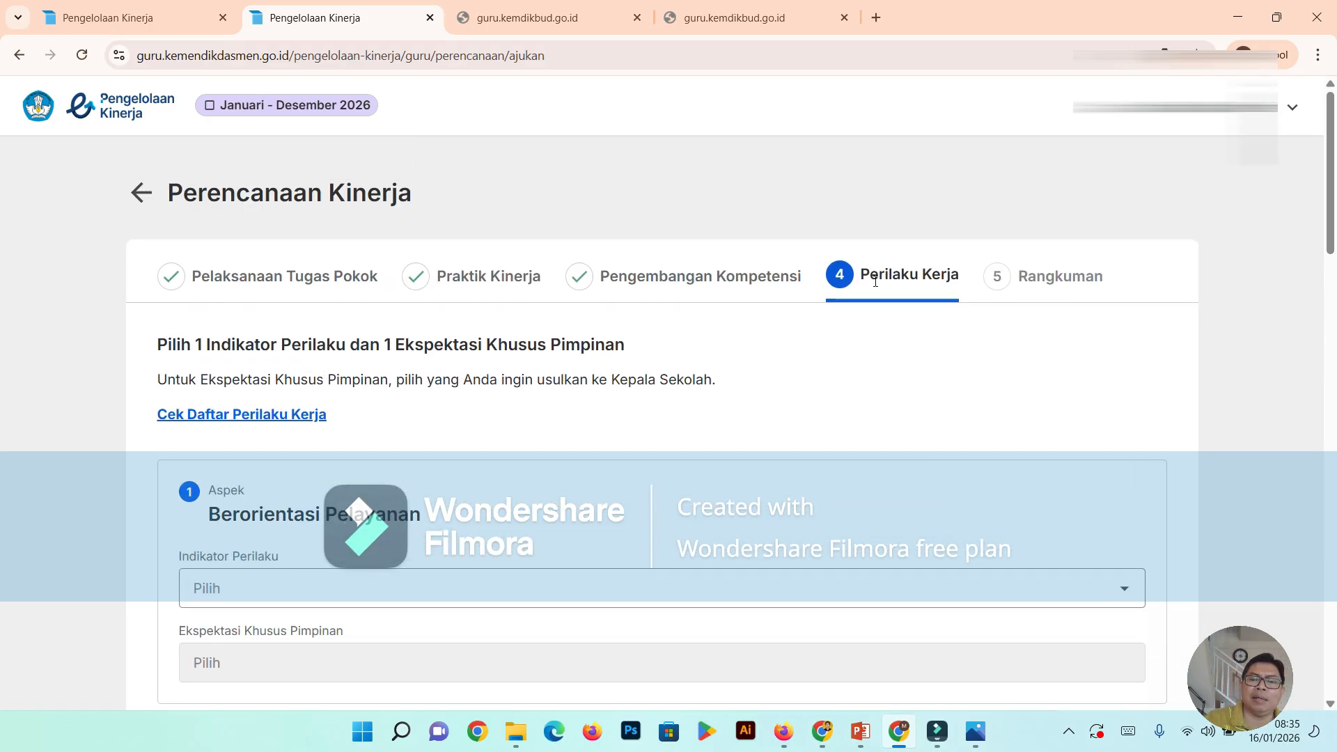
scroll(479, 369, "down", 1)
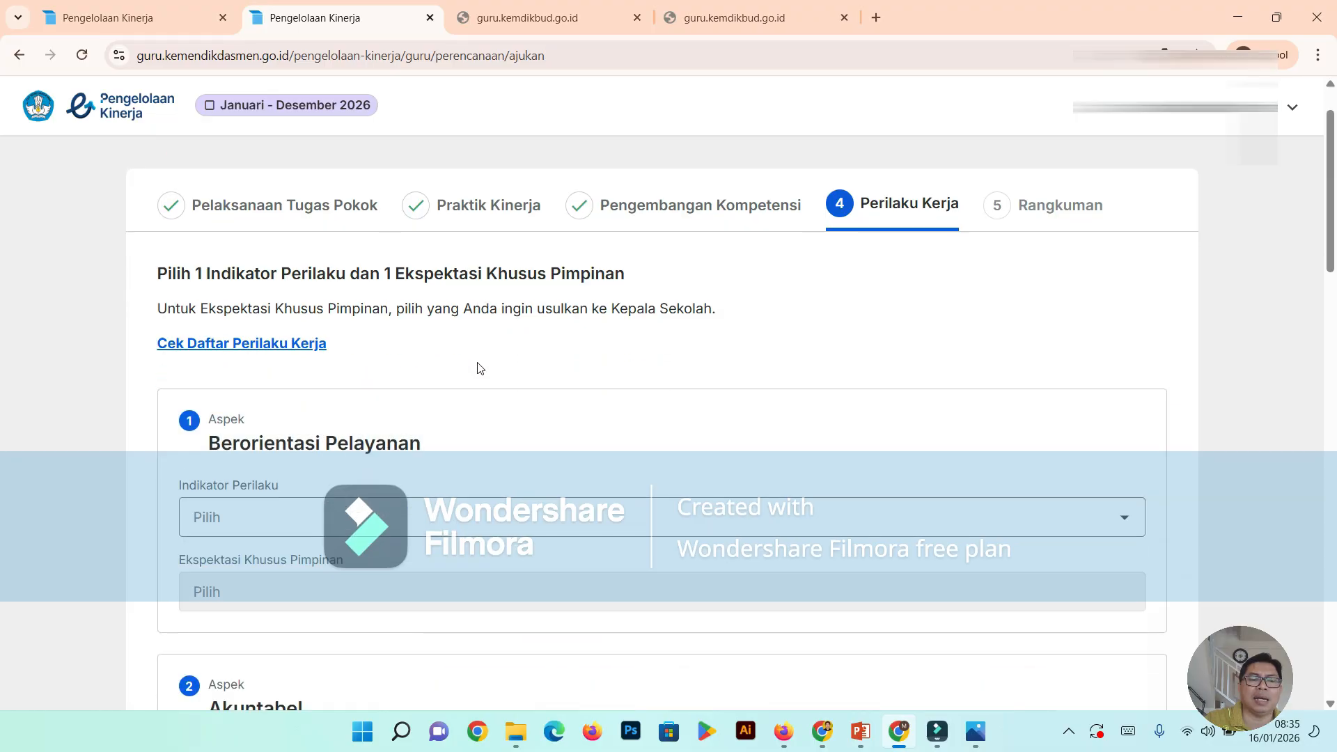
scroll(476, 355, "down", 1)
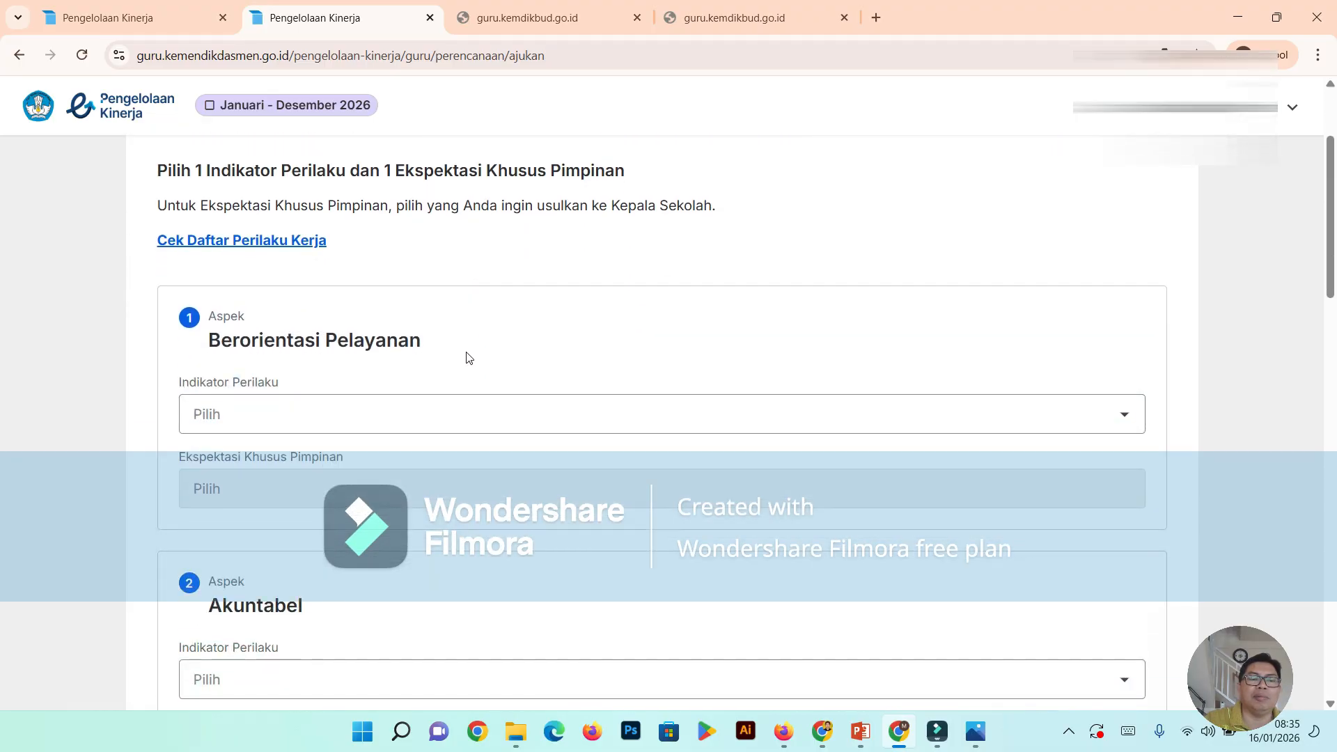
scroll(466, 360, "up", 1)
scroll(464, 361, "down", 2)
scroll(463, 356, "down", 17)
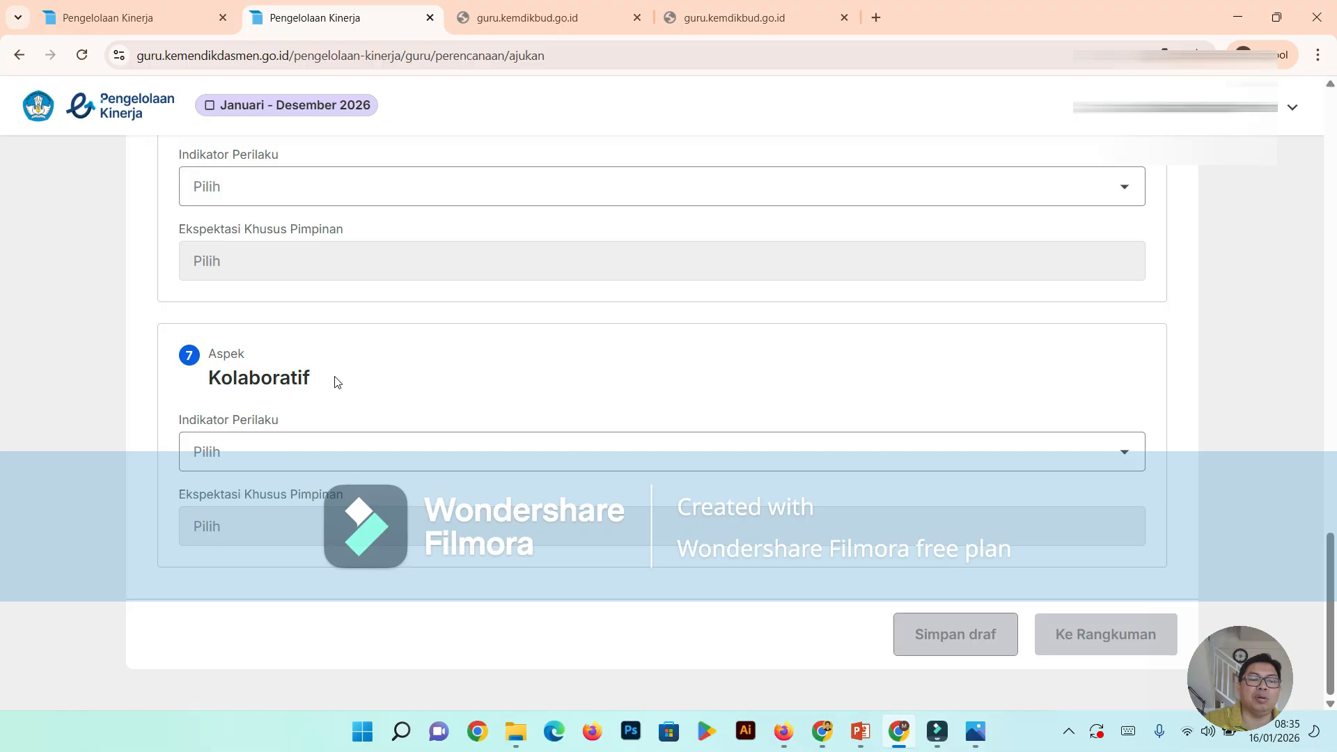
scroll(337, 382, "up", 3)
scroll(337, 381, "up", 9)
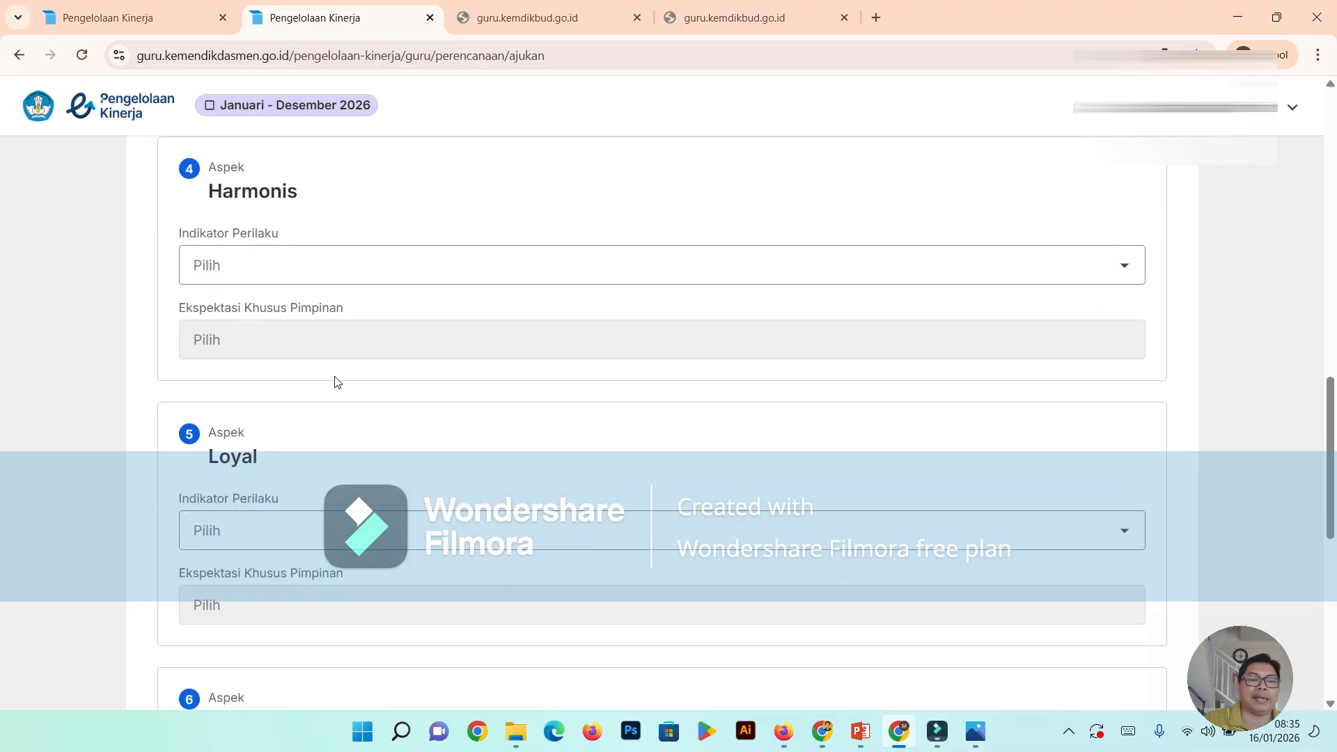
scroll(330, 377, "up", 6)
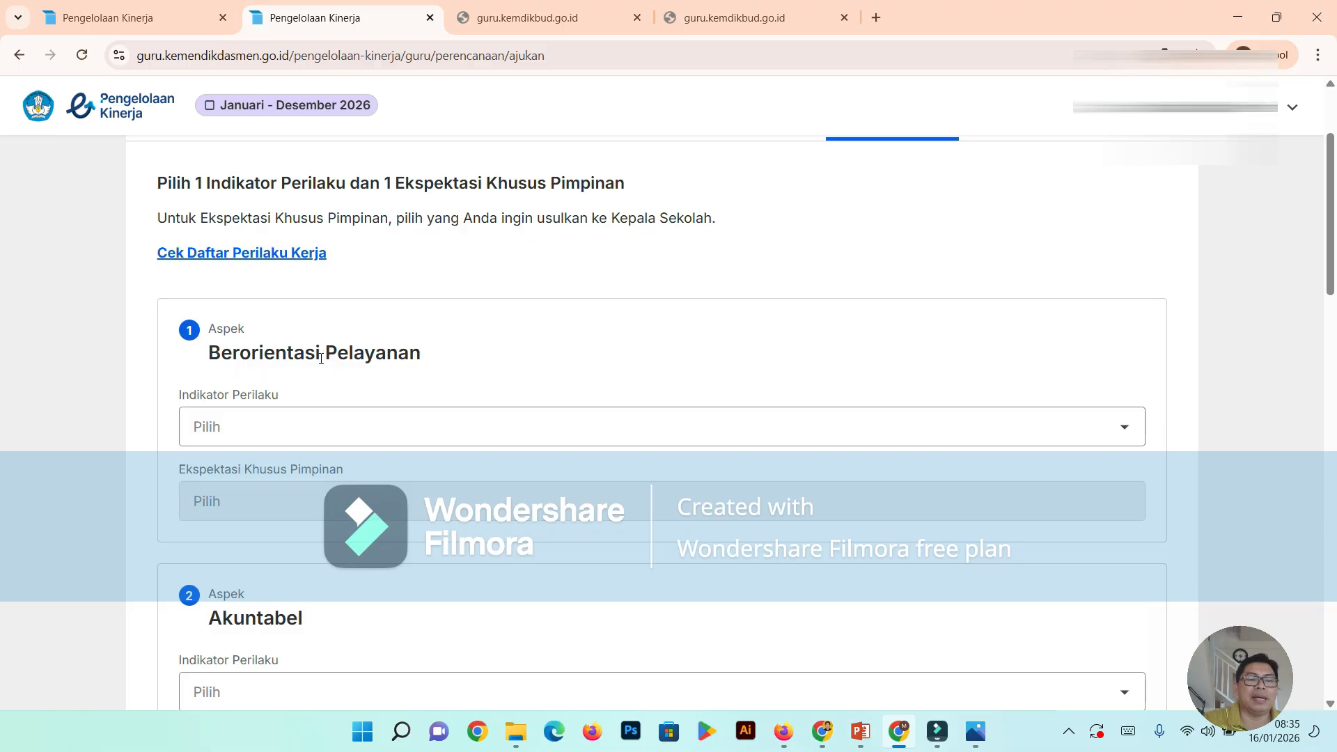
scroll(802, 106, "up", 3)
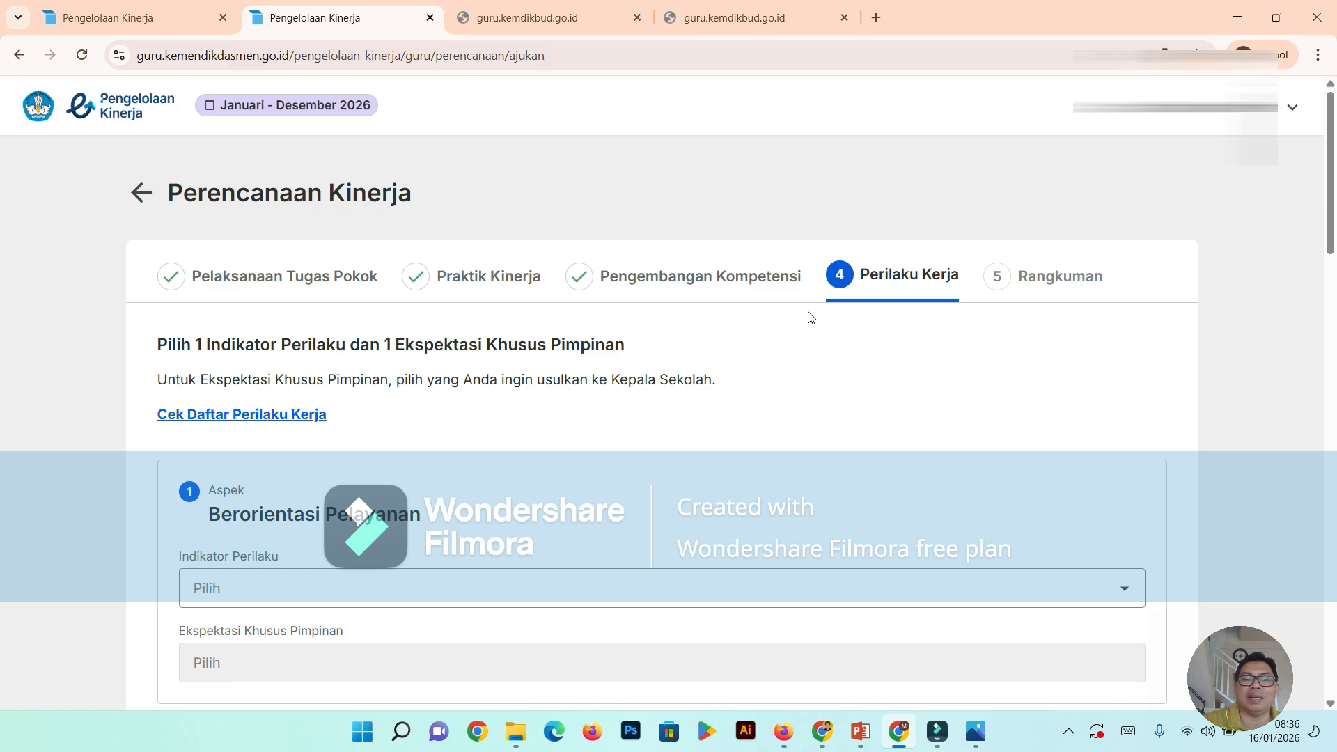
- Open the Daftar Perilaku Kerja guide, review the indicators and leader expectations of its first aspects, and return to the planning form
scroll(806, 318, "down", 2)
scroll(675, 292, "down", 1)
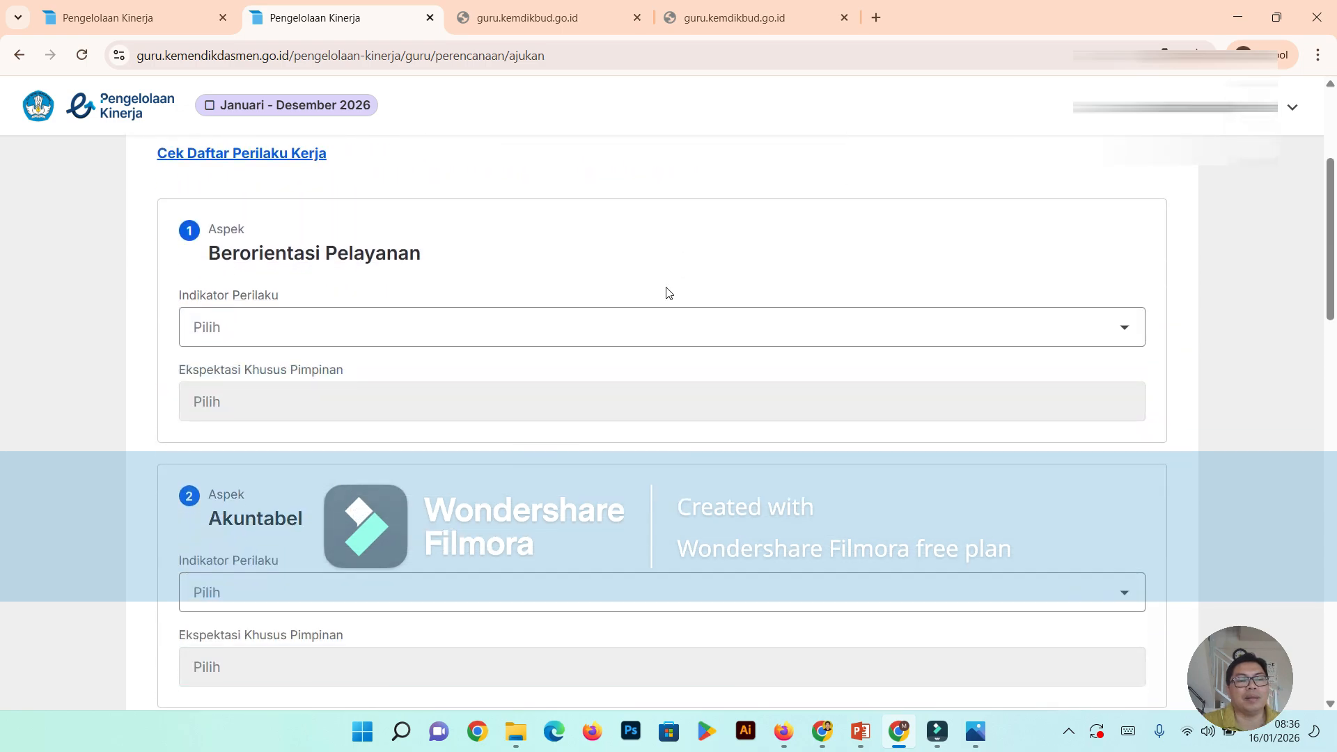
left_click(256, 161)
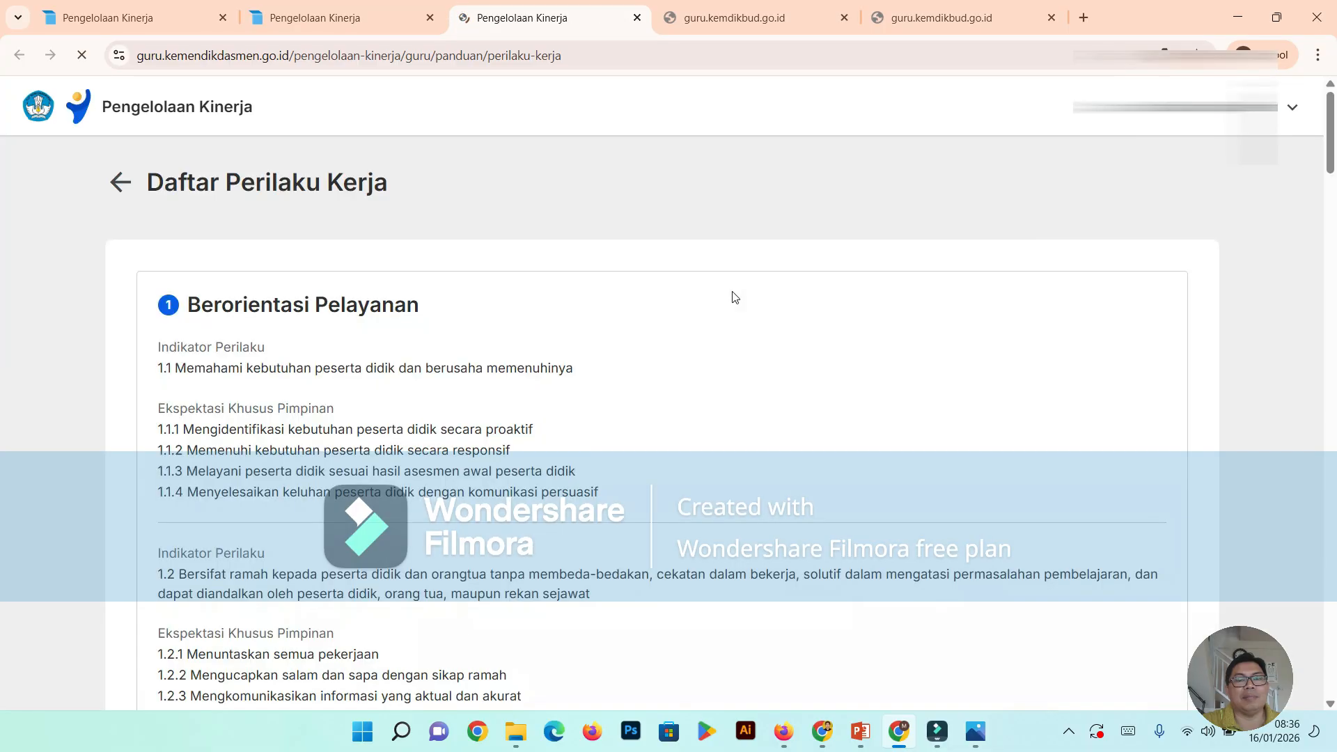
scroll(724, 294, "down", 5)
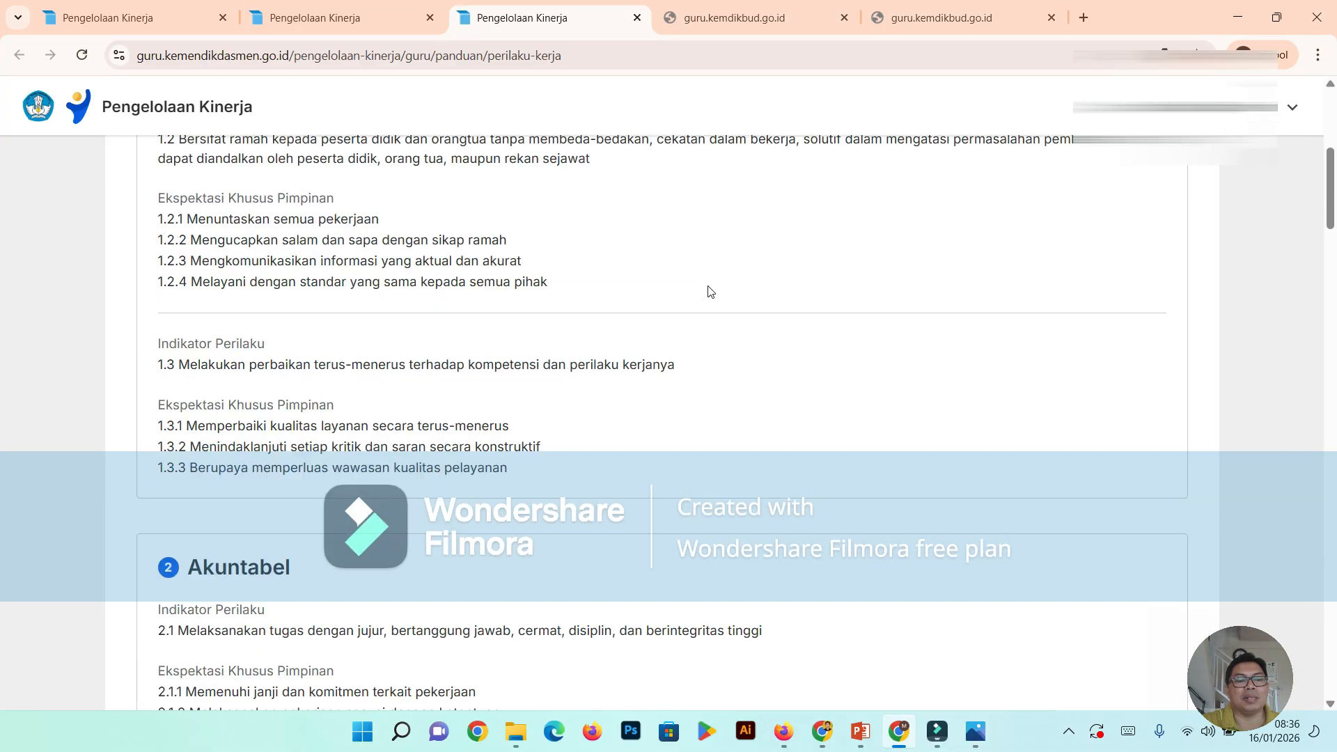
scroll(710, 291, "down", 5)
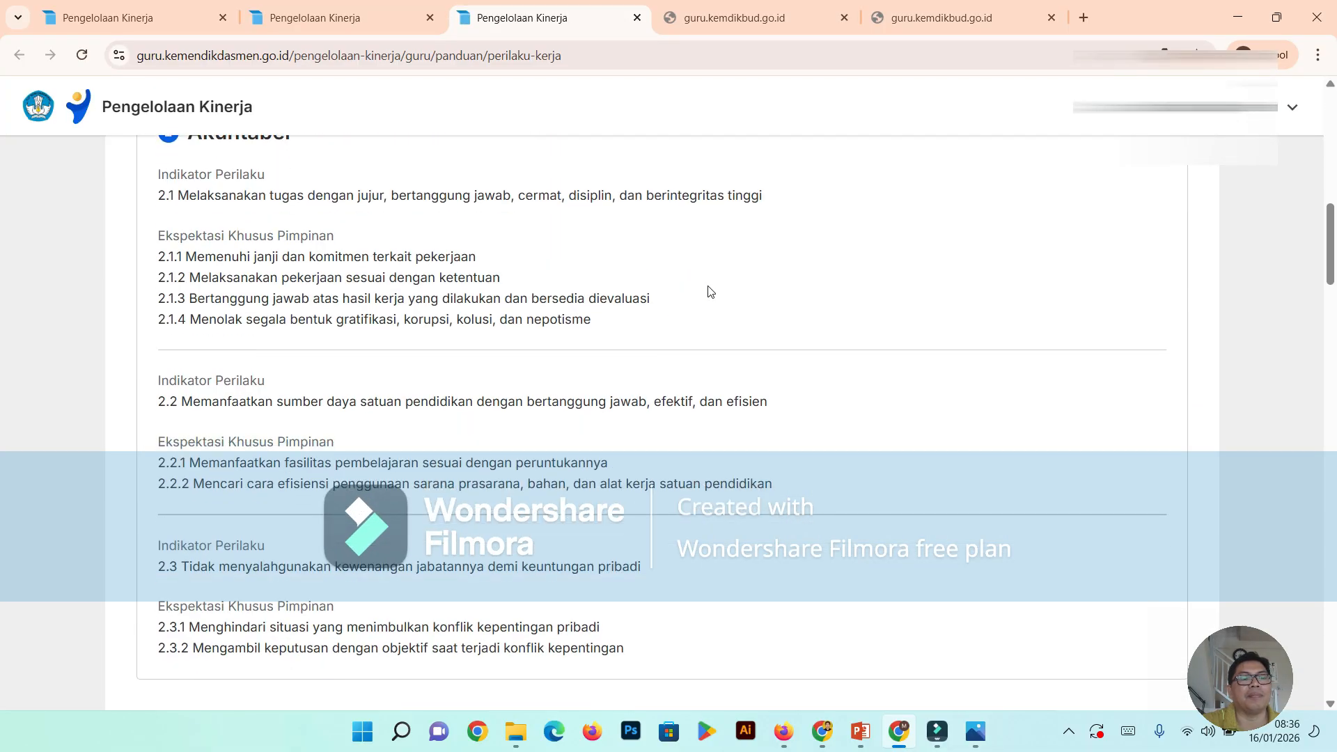
scroll(690, 288, "down", 5)
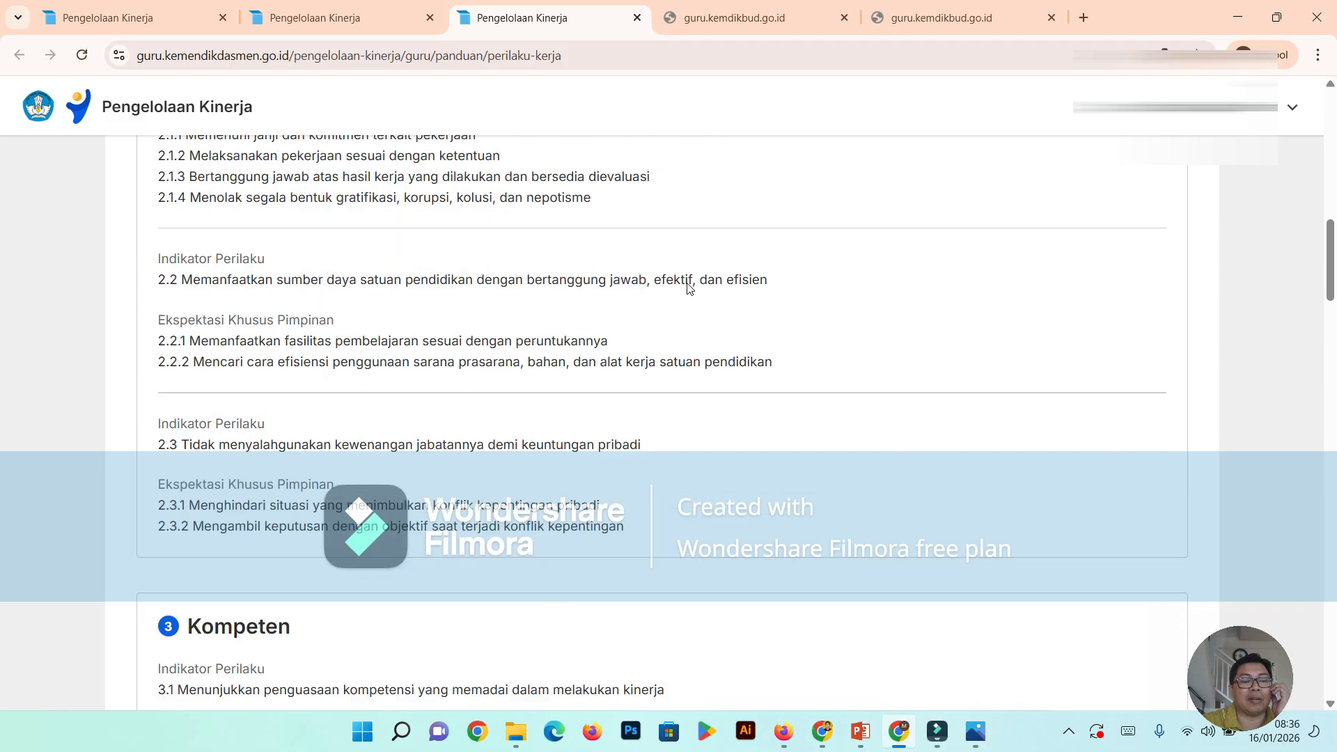
scroll(703, 257, "up", 10)
scroll(710, 242, "up", 6)
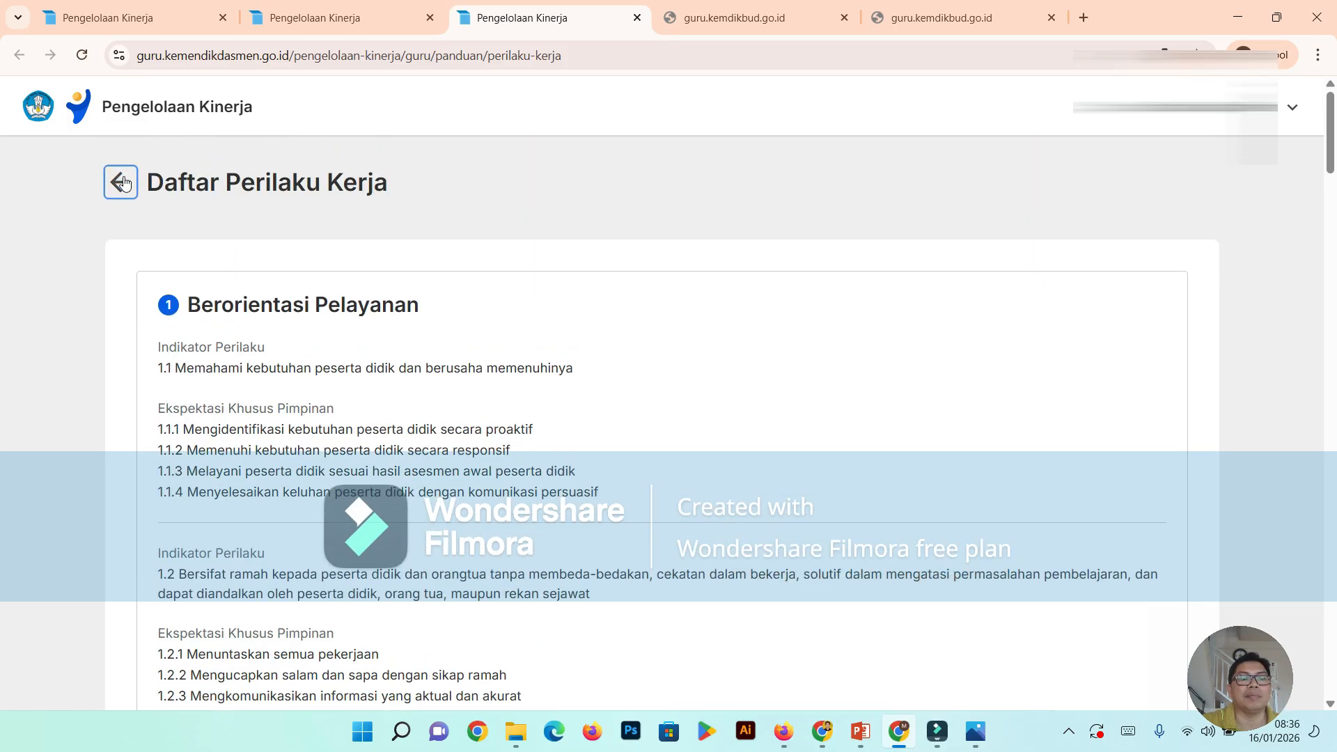
left_click(342, 26)
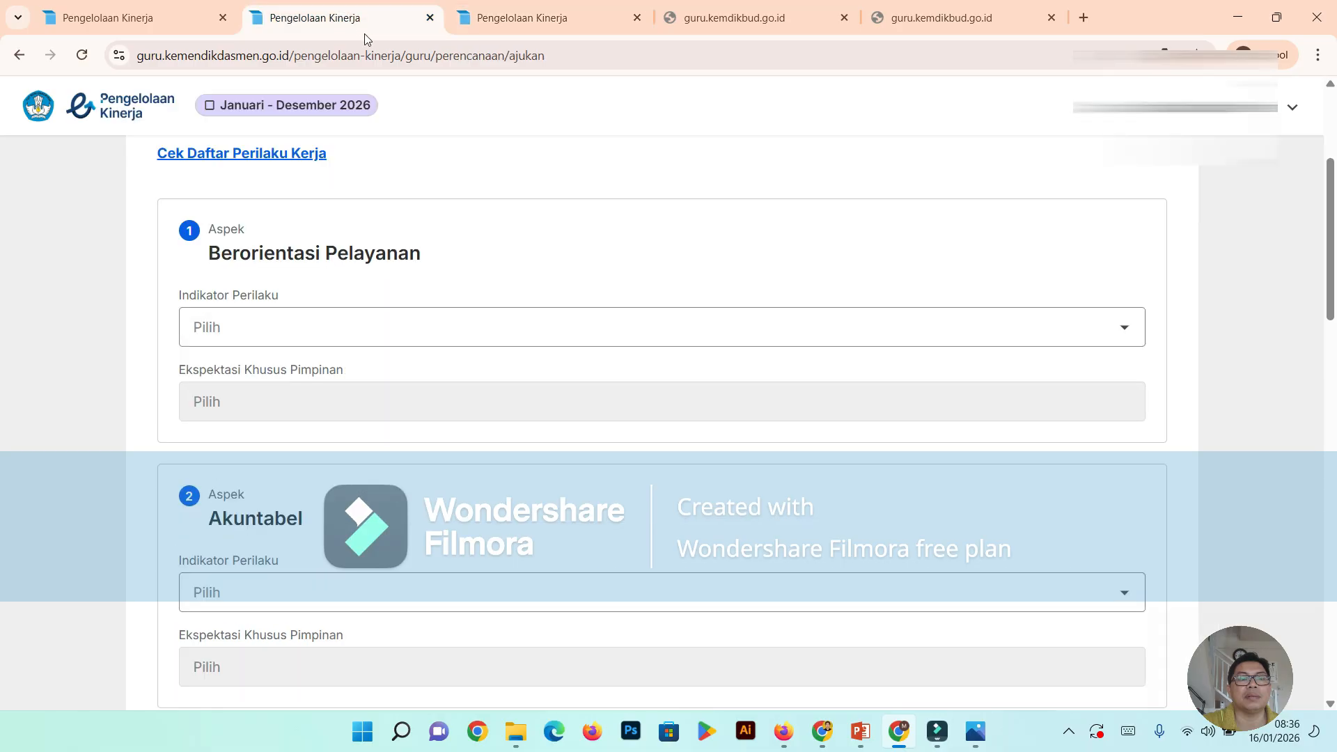
- Set the Indikator Perilaku of Berorientasi Pelayanan to "Melakukan perbaikan terus-menerus terhadap kompetensi dan perilaku kerjanya"
scroll(650, 307, "down", 3)
scroll(650, 307, "up", 3)
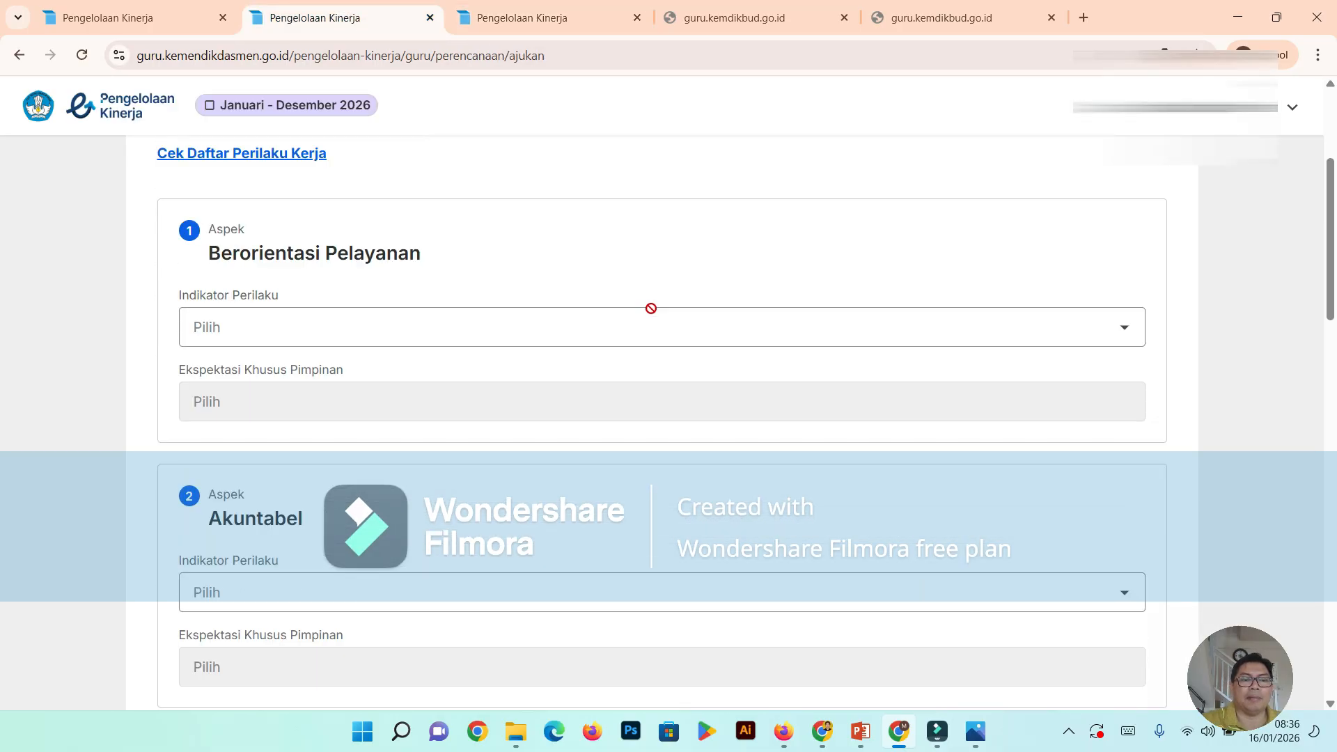
scroll(367, 424, "up", 1)
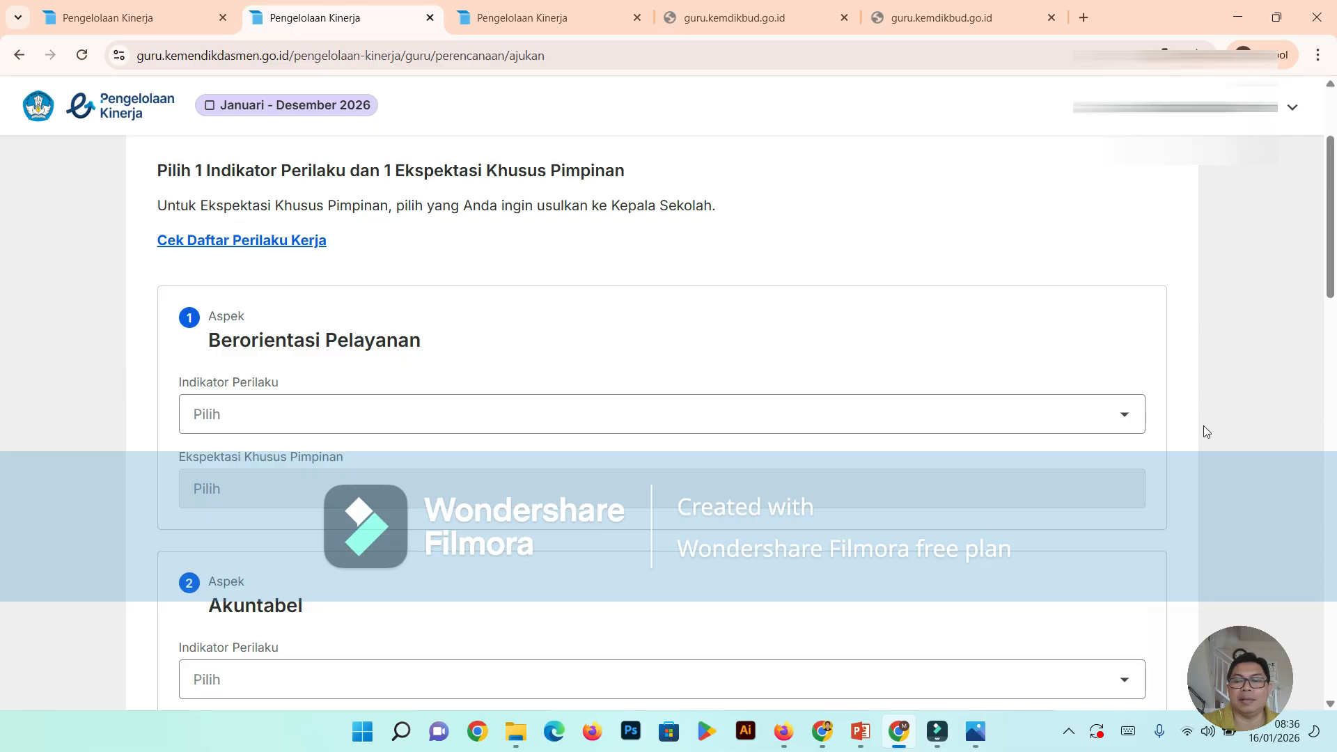
left_click(1126, 416)
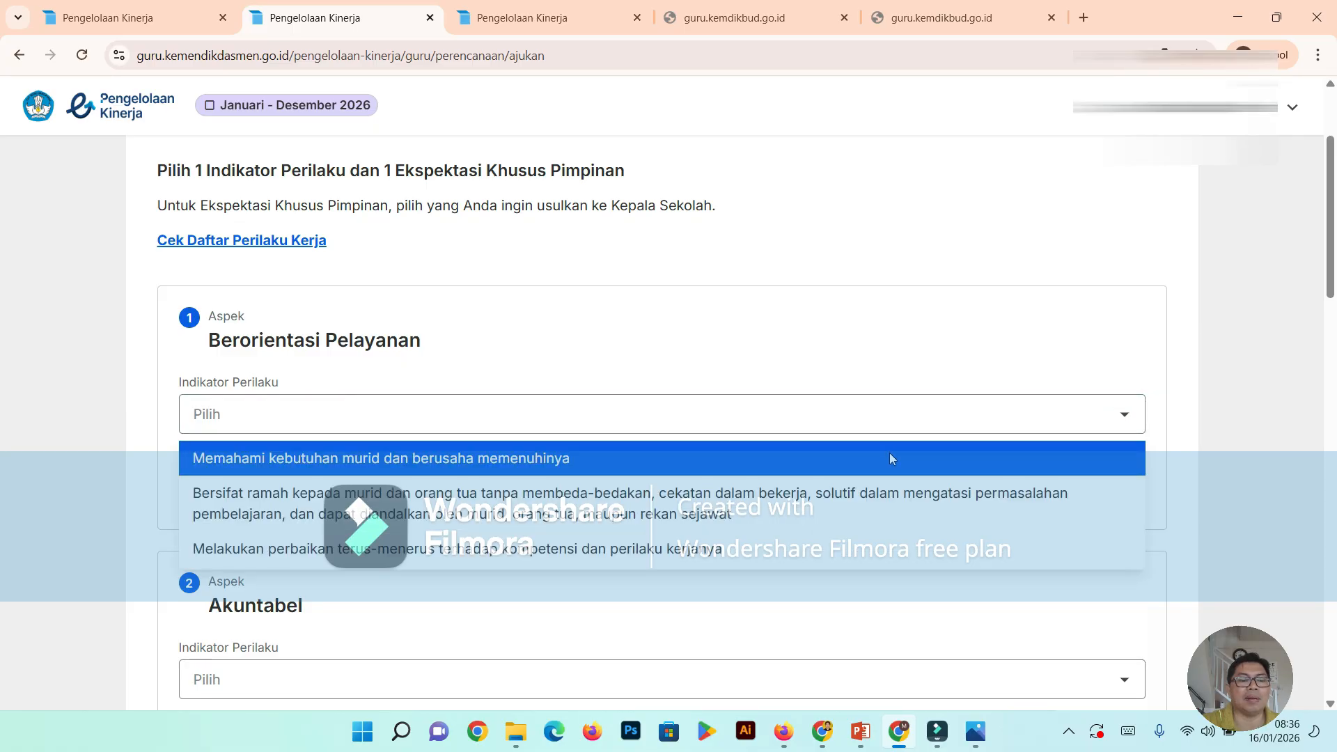
scroll(859, 452, "down", 1)
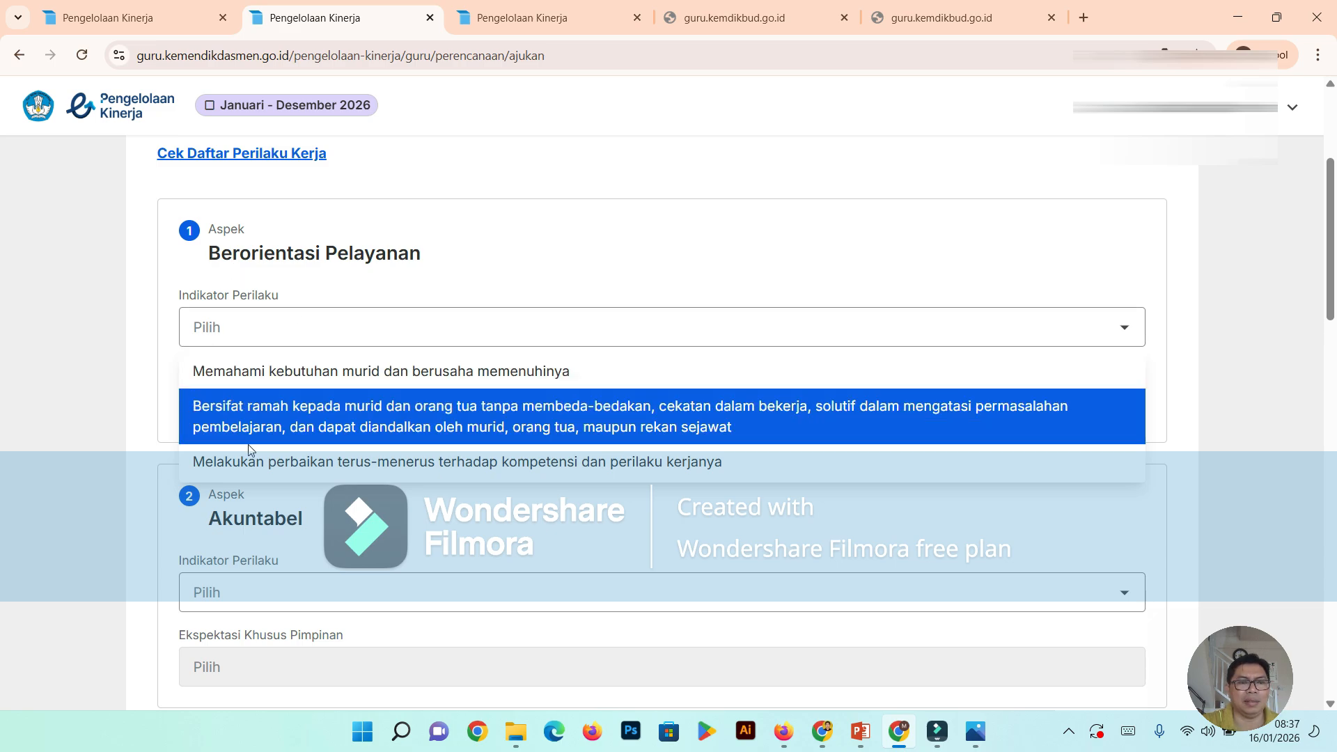
scroll(314, 403, "up", 2)
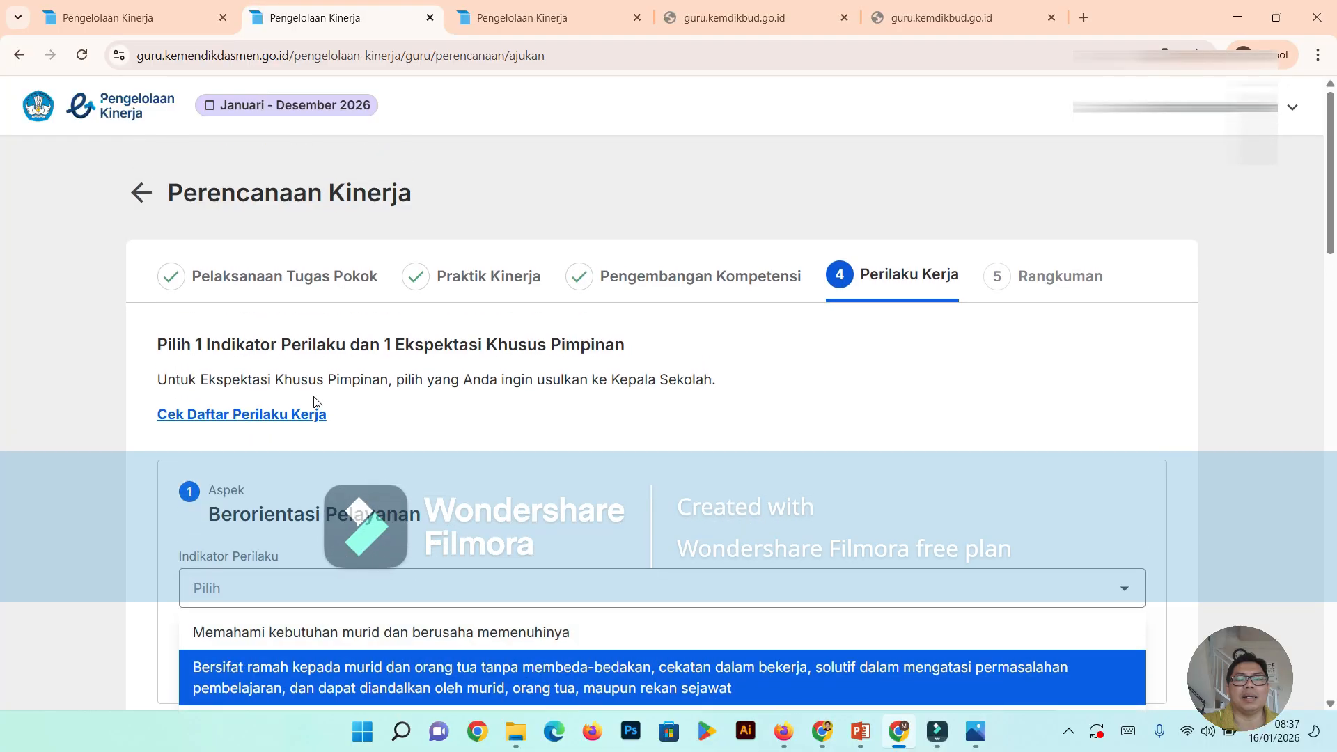
scroll(314, 403, "up", 1)
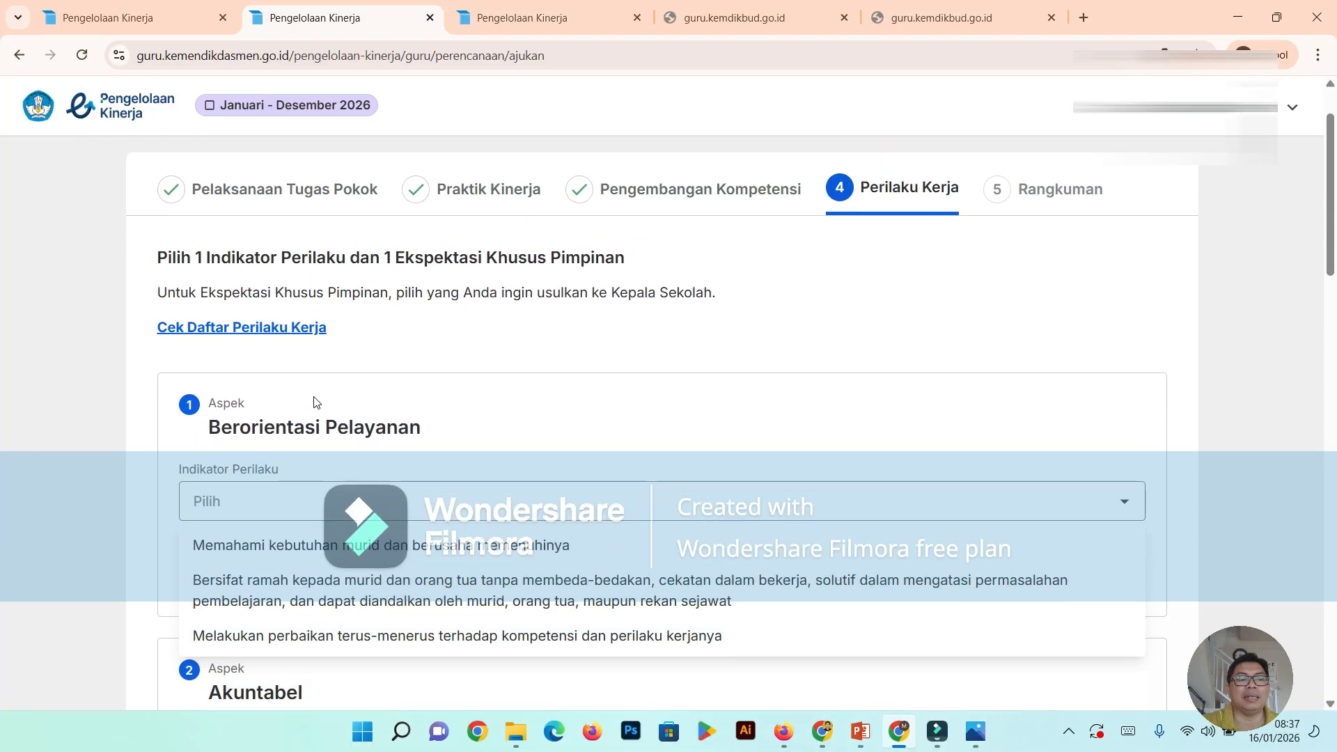
scroll(314, 402, "down", 4)
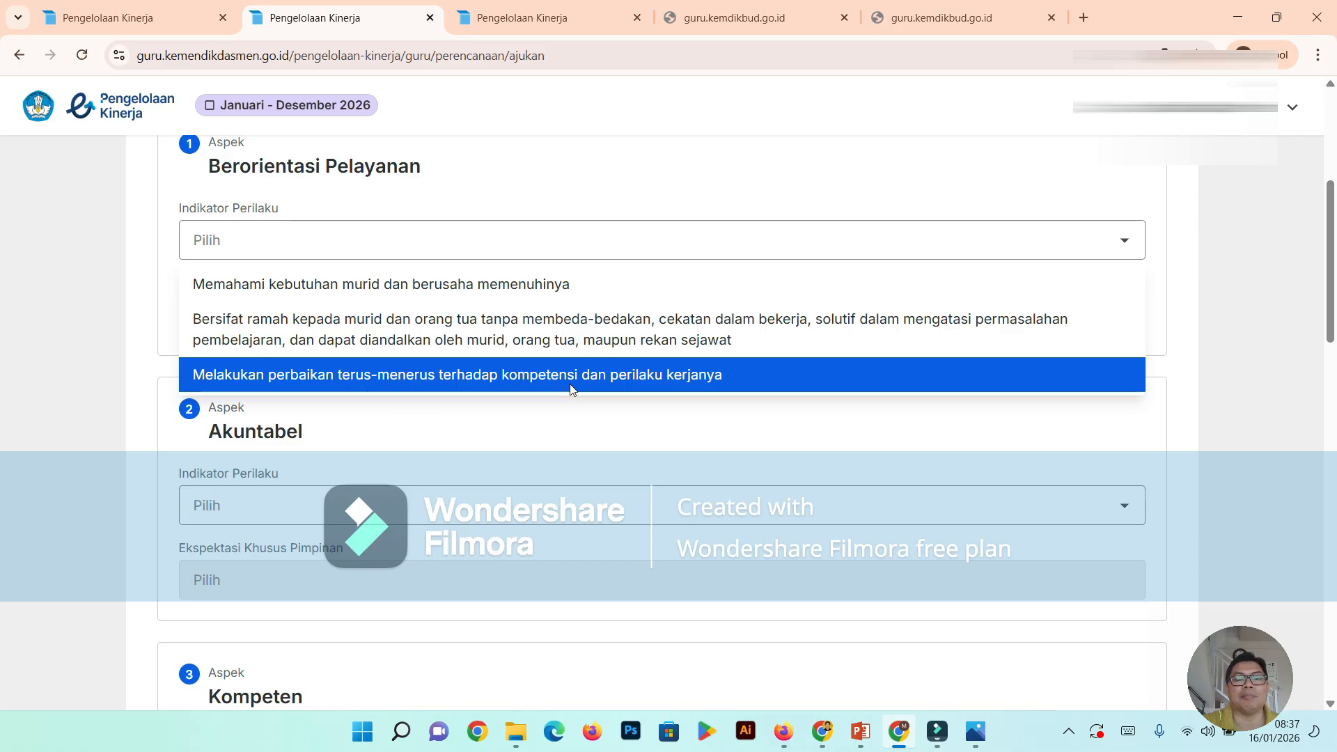
left_click(680, 376)
scroll(685, 380, "up", 3)
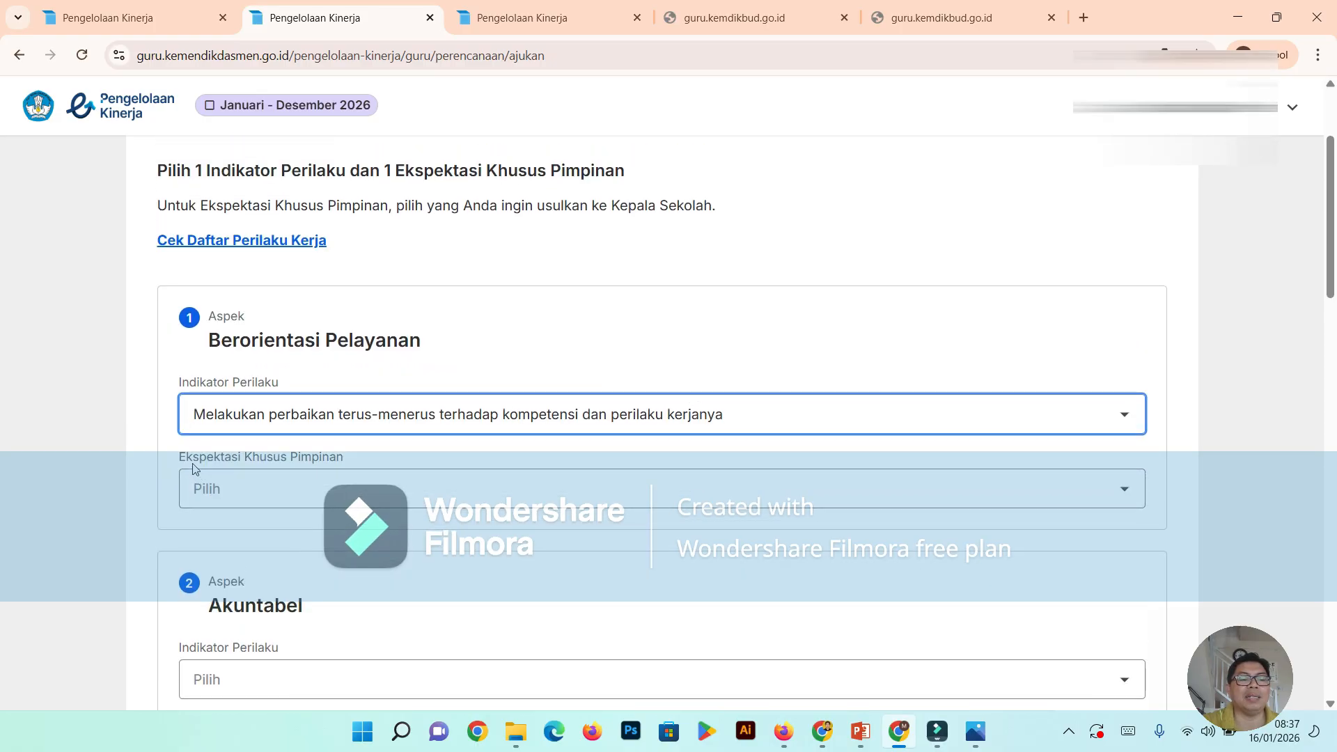
scroll(307, 479, "up", 3)
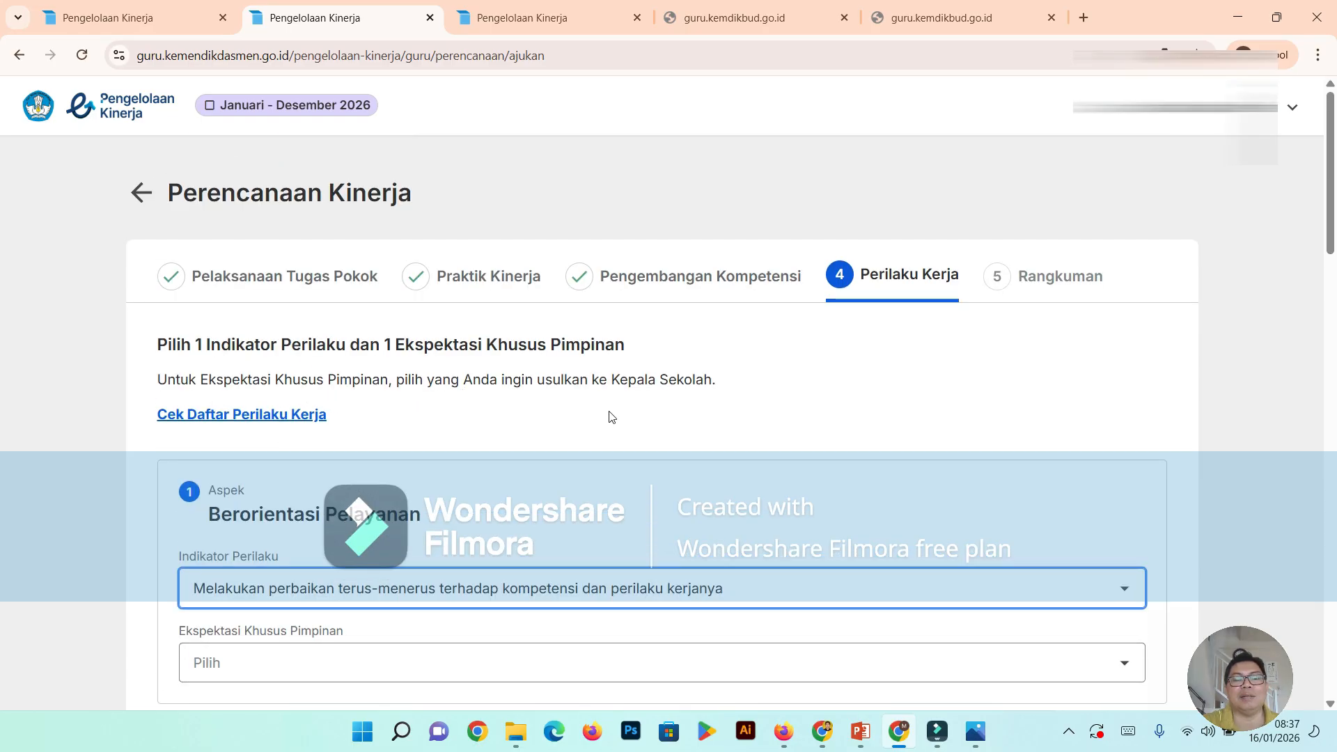
scroll(624, 417, "down", 1)
scroll(623, 416, "down", 3)
scroll(623, 417, "up", 3)
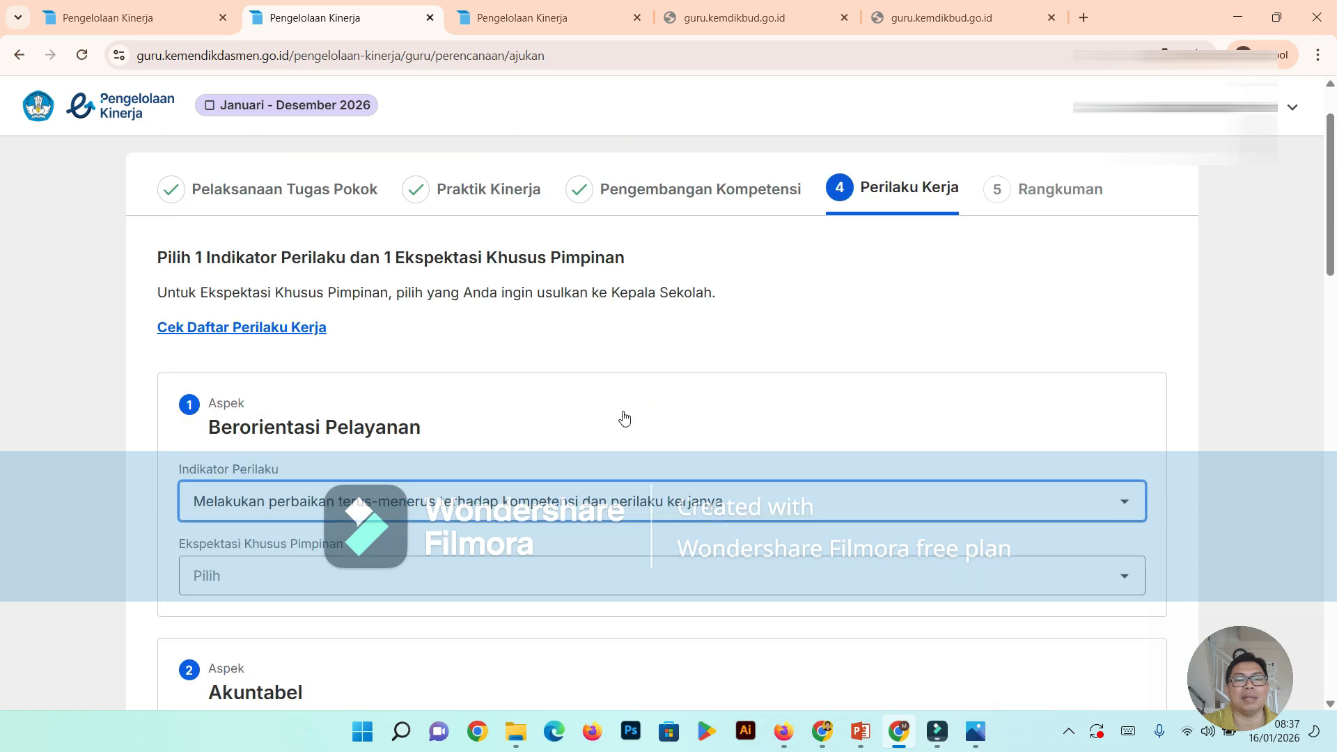
scroll(622, 420, "down", 4)
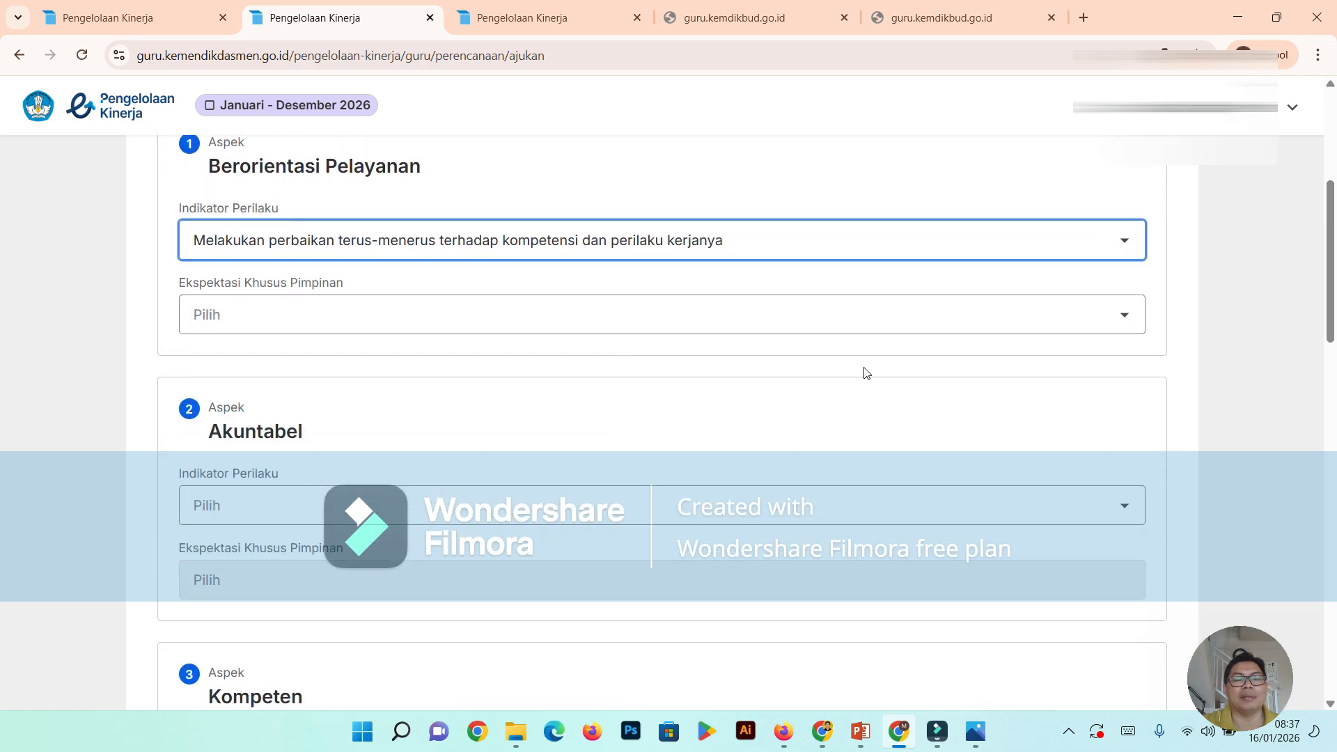
- Set the Ekspektasi Khusus Pimpinan of Berorientasi Pelayanan to "Berupaya memperluas wawasan kualitas pelayanan"
left_click(1122, 322)
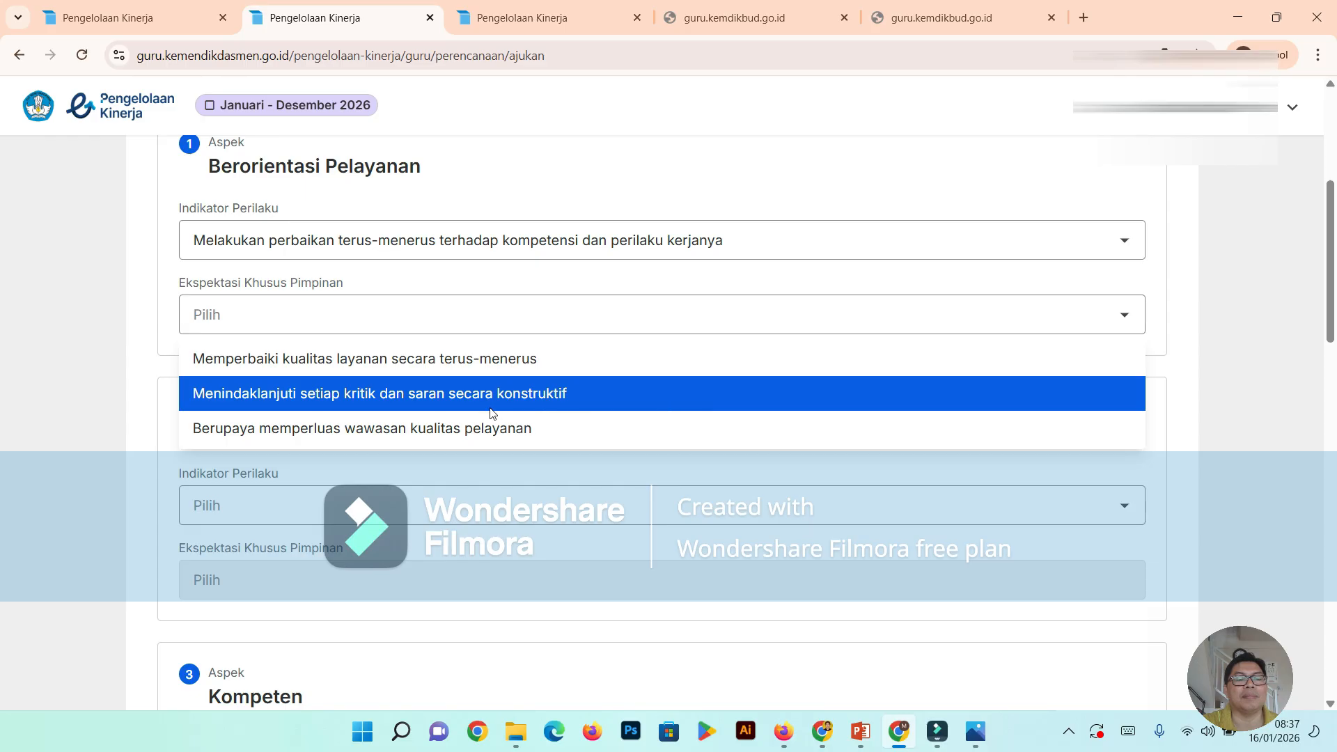
left_click(411, 428)
scroll(612, 453, "down", 5)
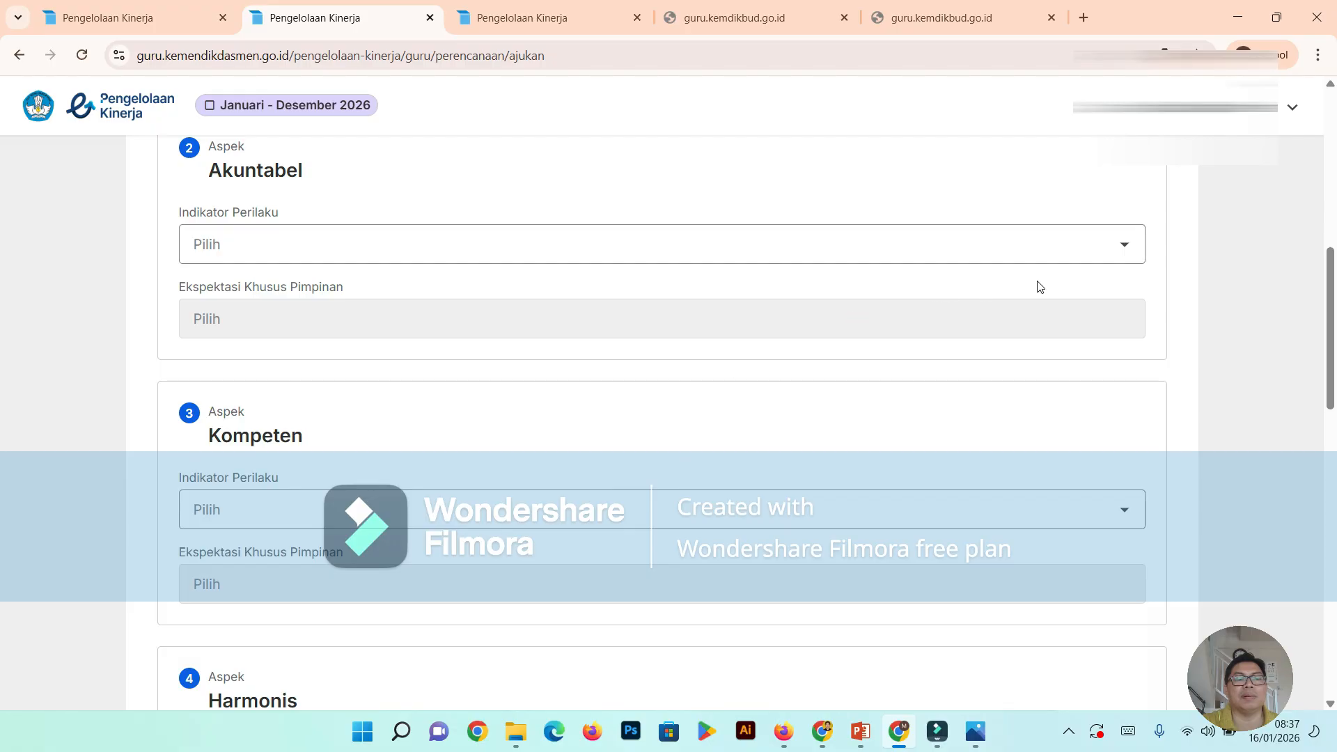
scroll(988, 271, "up", 5)
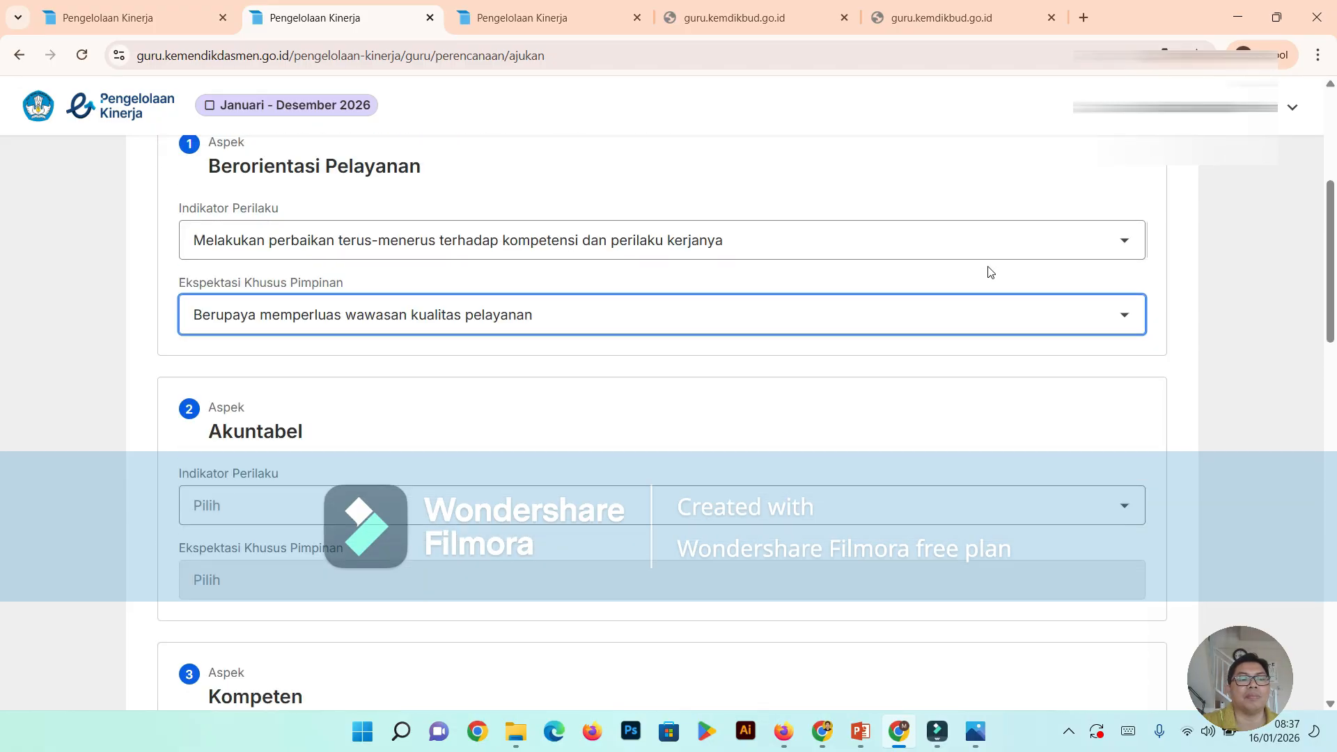
- Set the Indikator Perilaku of Akuntabel to "Memanfaatkan sumber daya satuan pendidikan dengan bertanggung jawab, efektif, dan efisien"
scroll(985, 273, "down", 2)
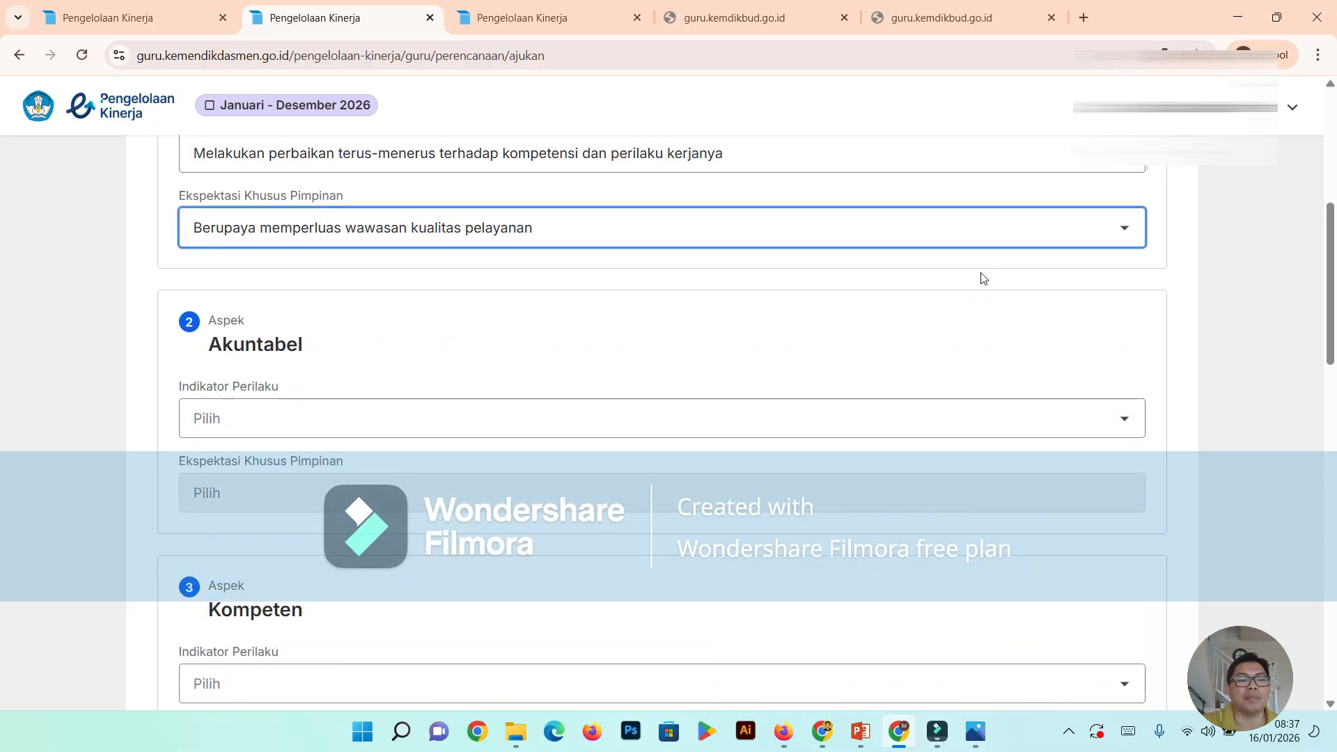
scroll(981, 278, "down", 2)
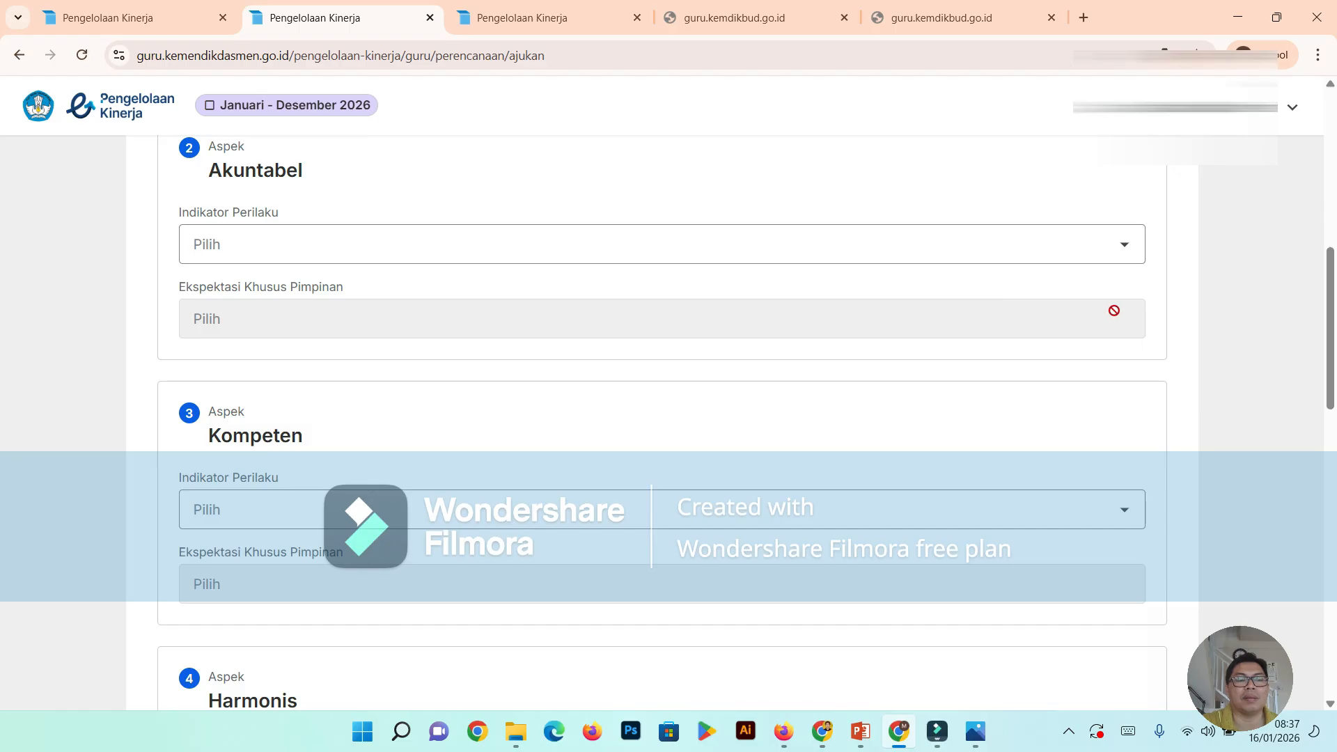
left_click(1126, 250)
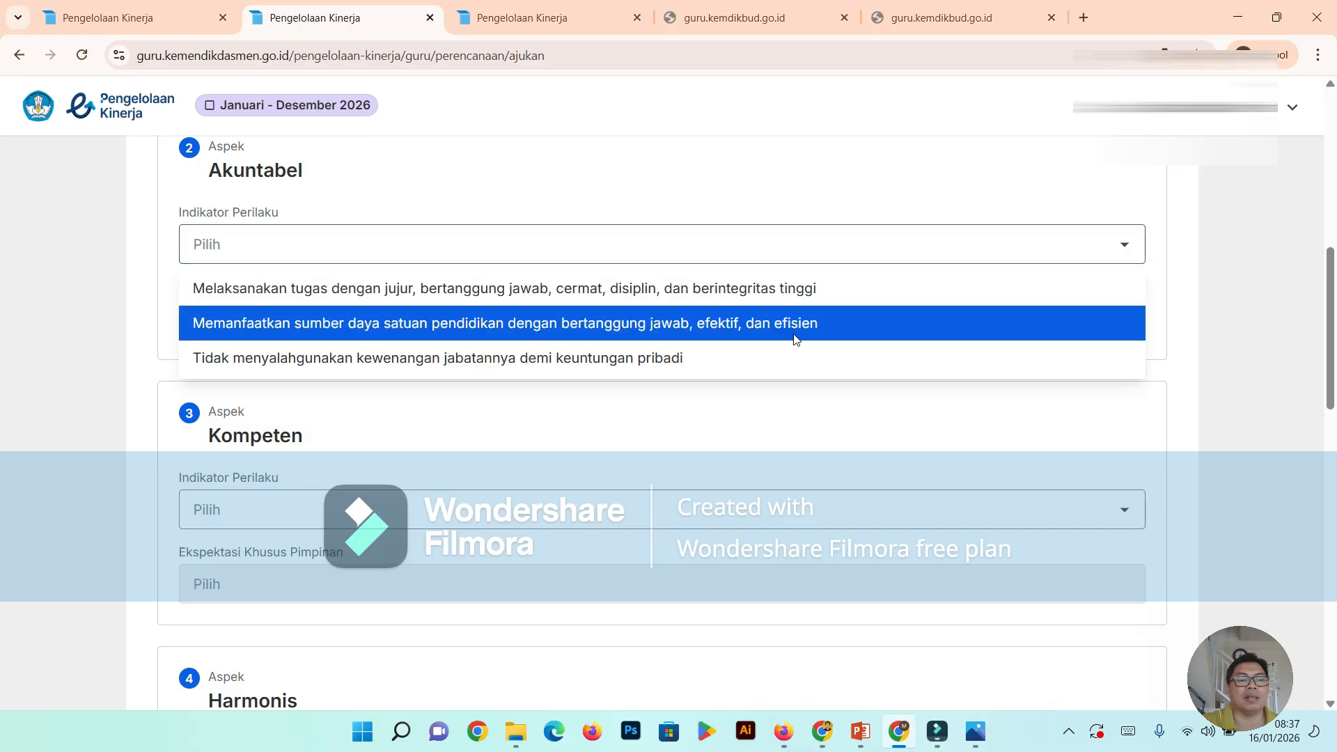
left_click(324, 324)
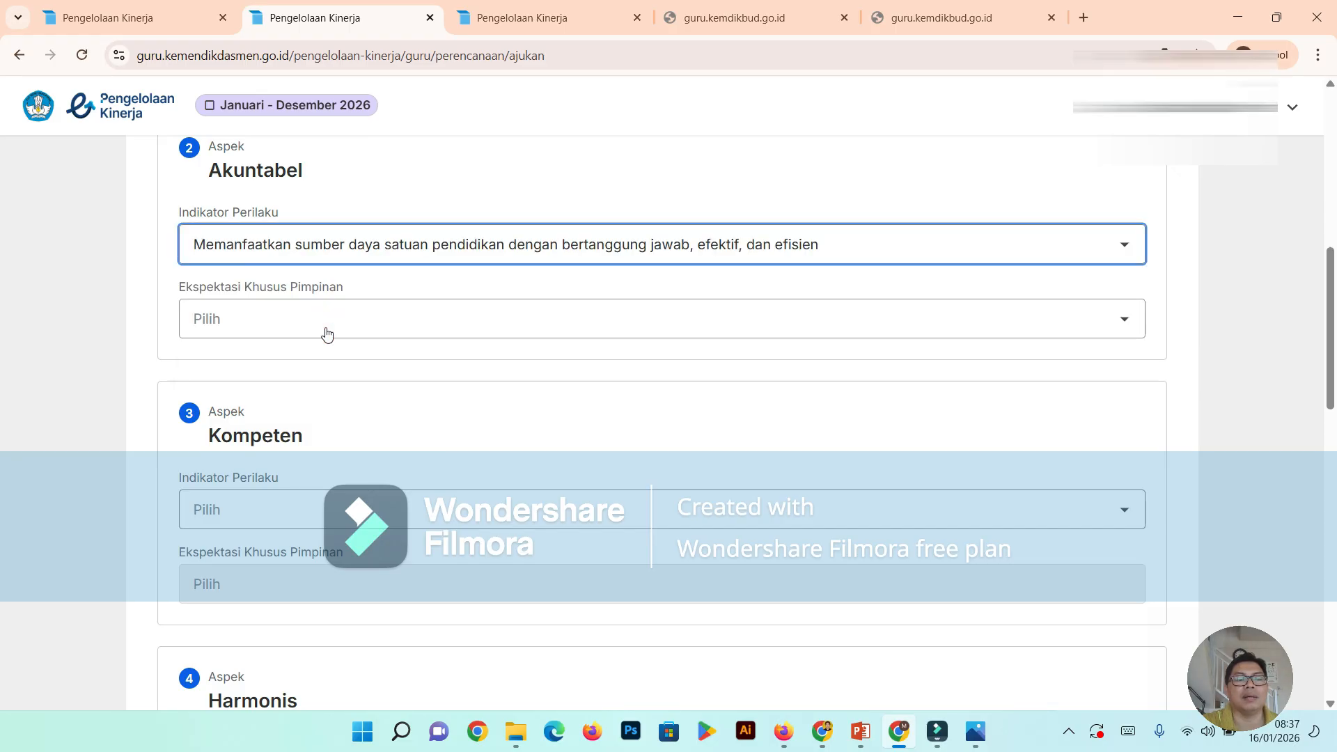
- Set the Ekspektasi Khusus Pimpinan of Akuntabel to "Mencari cara efisiensi penggunaan sarana prasarana, bahan, dan alat kerja satuan pendidikan"
scroll(553, 410, "down", 2)
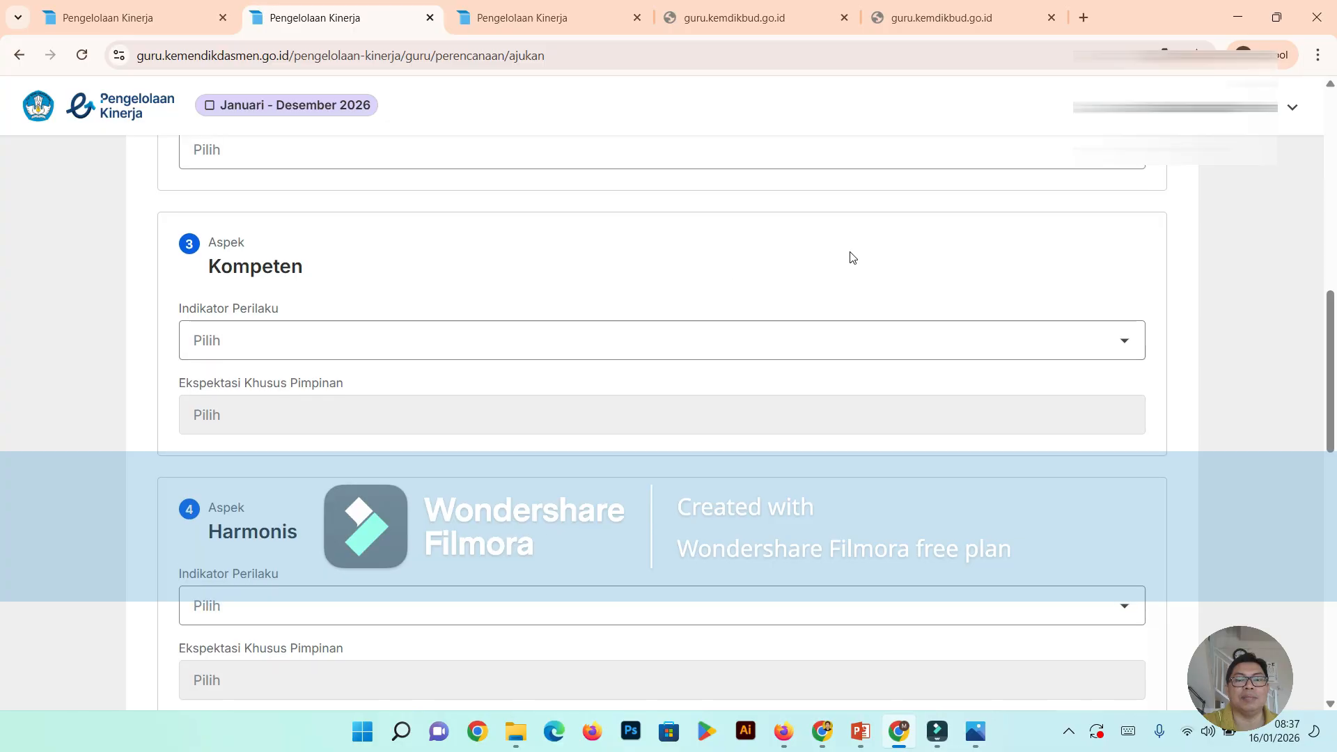
scroll(863, 261, "up", 2)
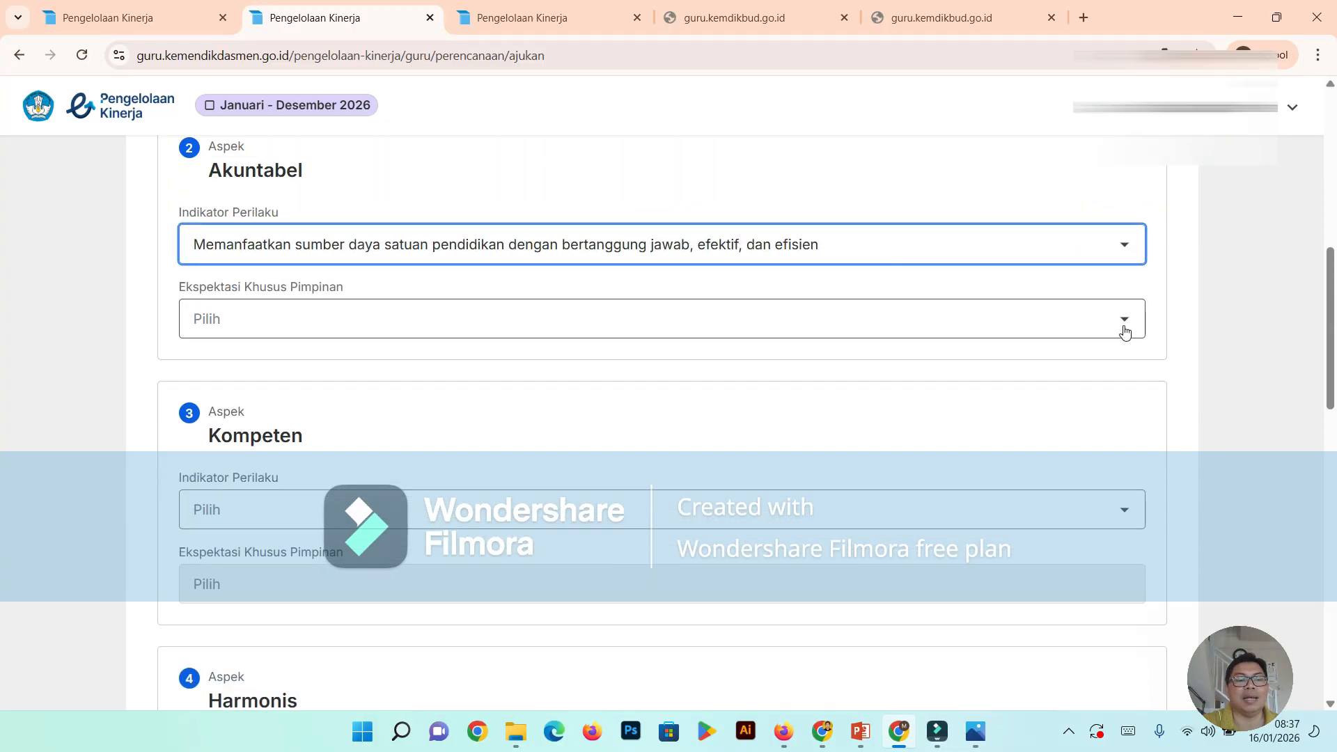
left_click(1129, 332)
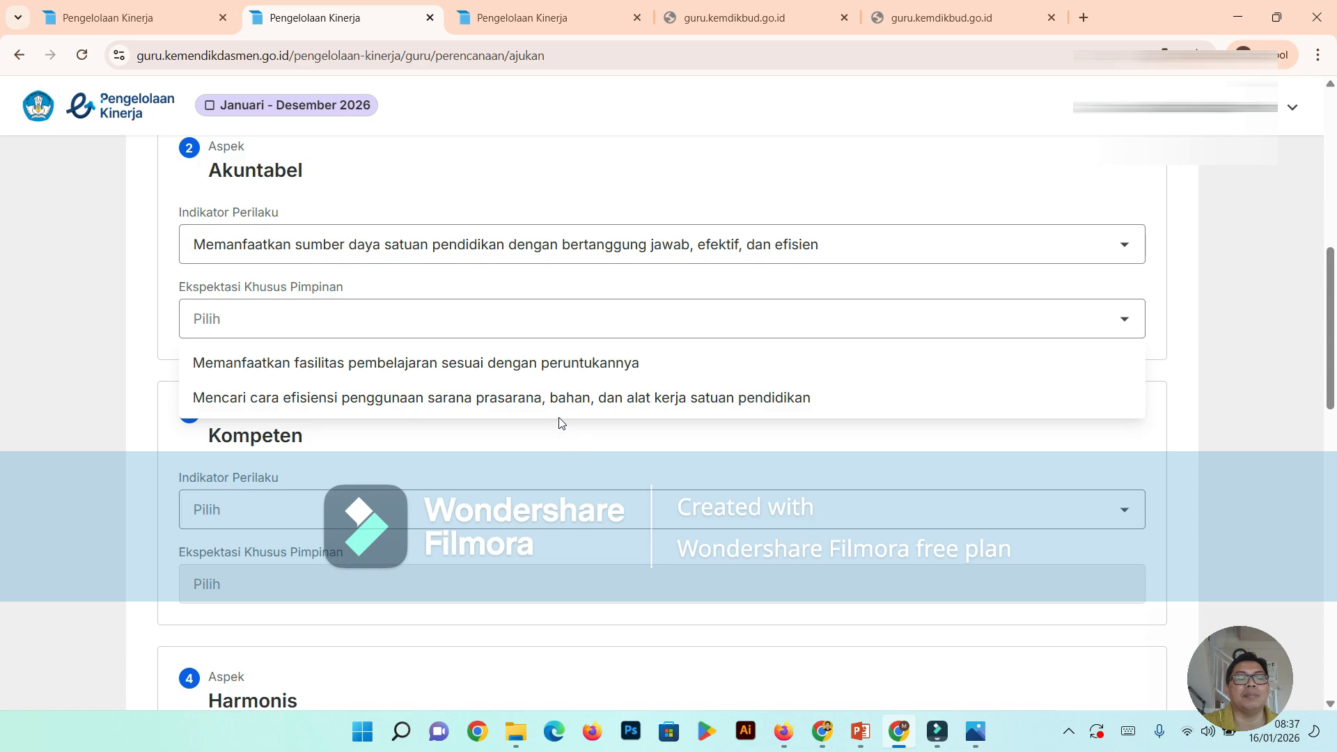
left_click(560, 397)
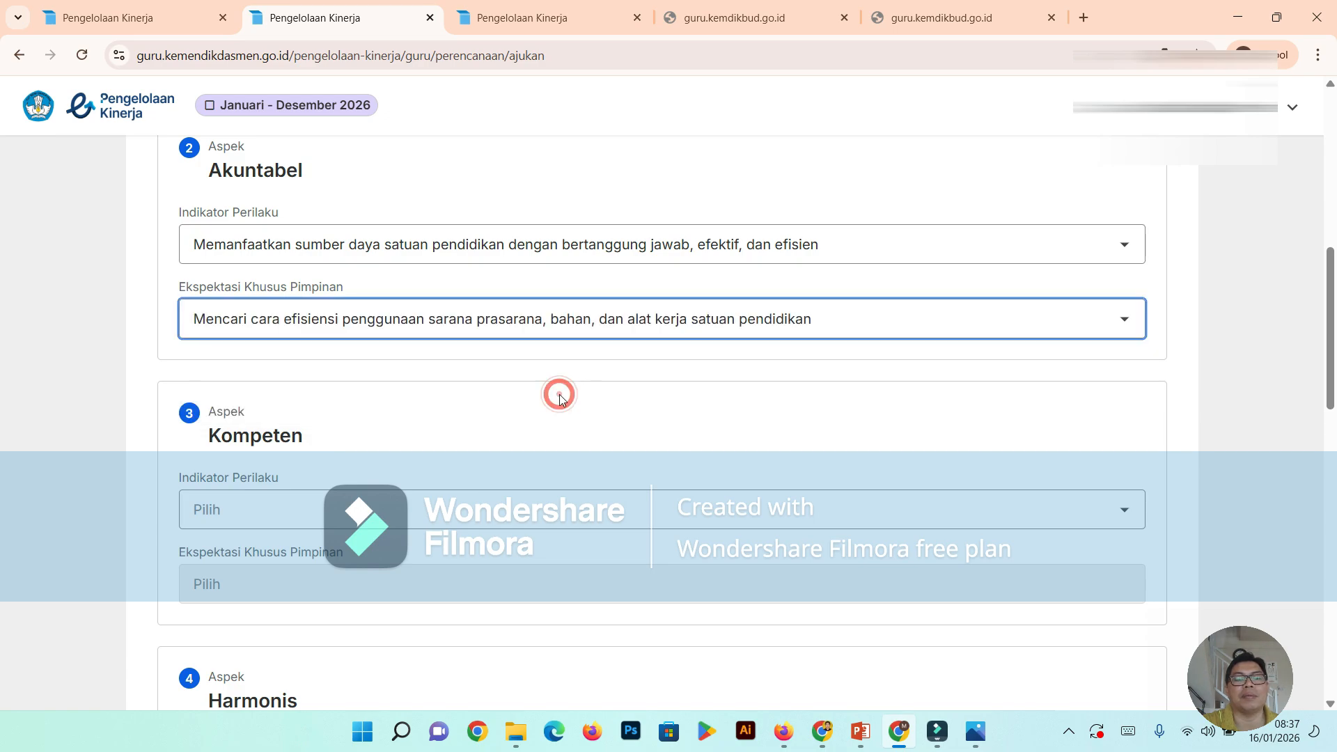
- Set the Indikator Perilaku of Kompeten to "Membantu murid, rekan sejawat, dan orang lain untuk saling belajar"
scroll(561, 397, "down", 2)
left_click(1126, 340)
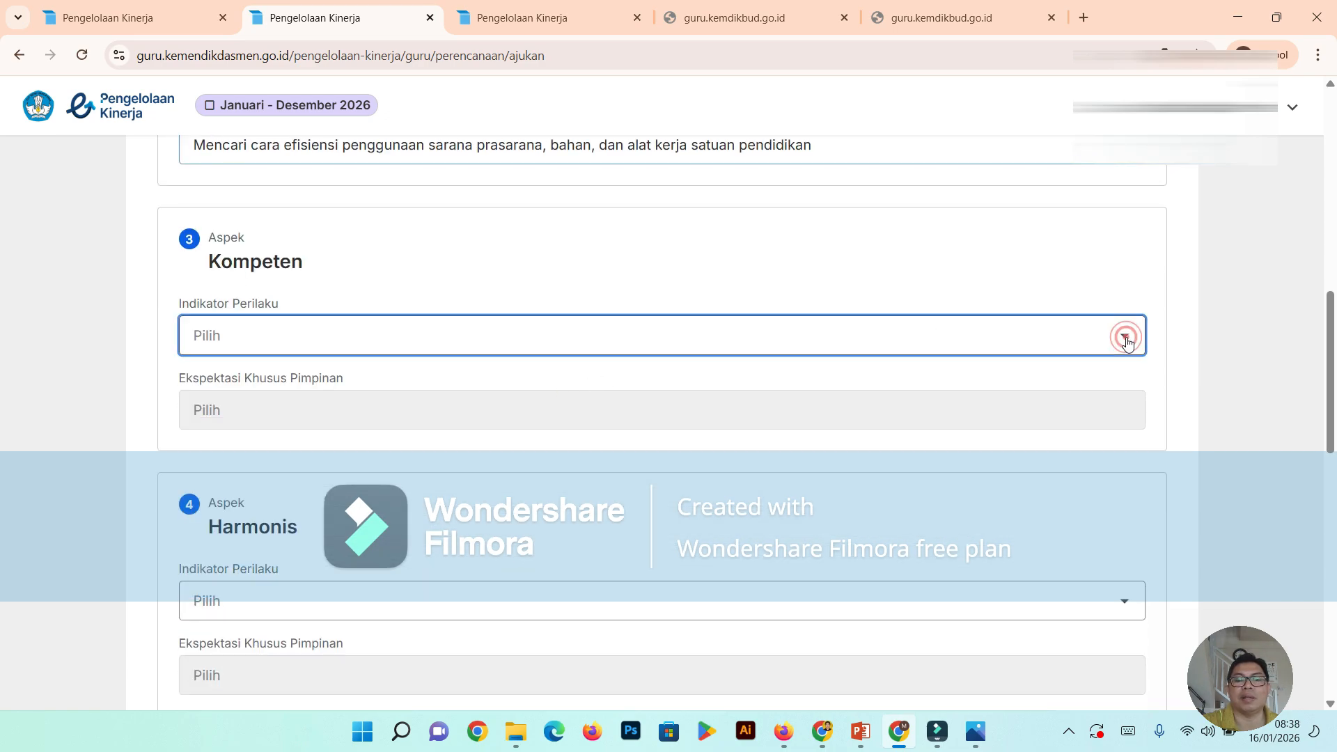
scroll(704, 245, "down", 2)
left_click(583, 244)
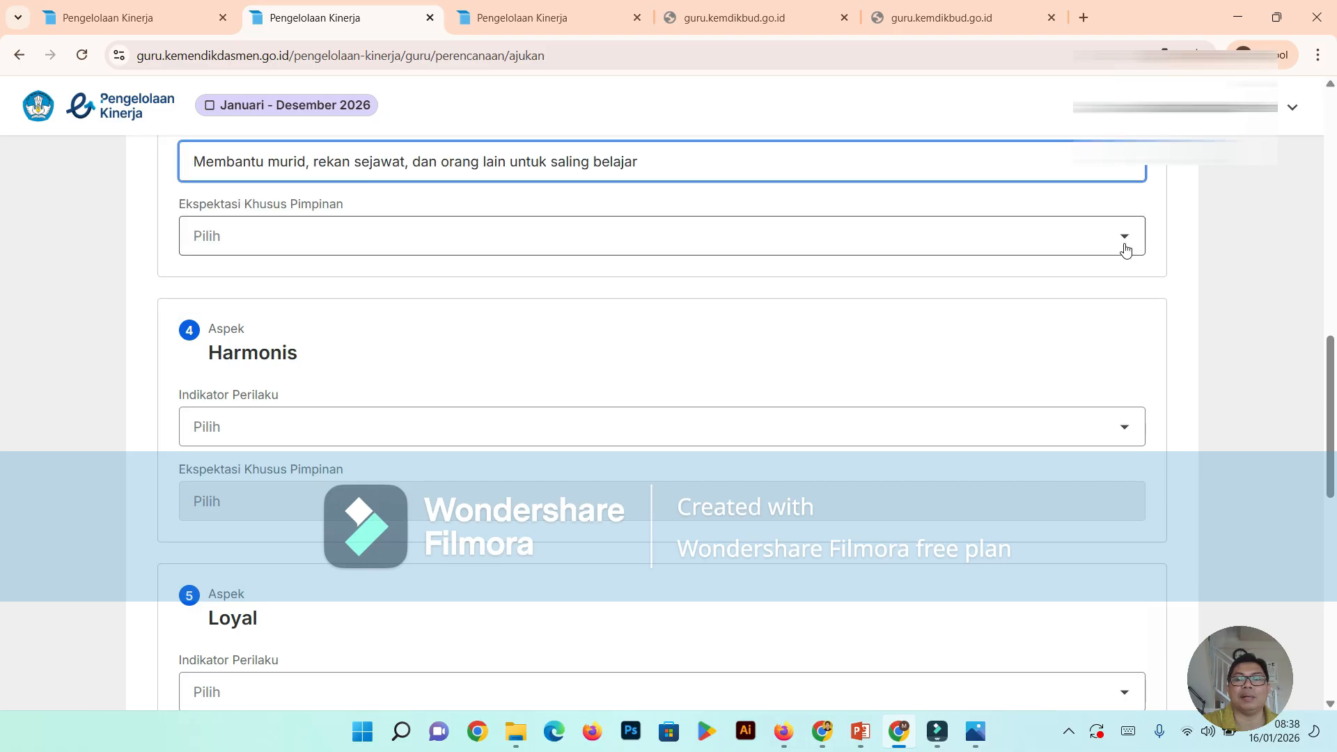
- Set the Ekspektasi Khusus Pimpinan of Kompeten to "Memfasilitasi proses berbagi pengetahuan antar rekan sejawat, murid, orang tua, dan masyarakat atau dunia kerja"
left_click(1125, 249)
left_click(895, 311)
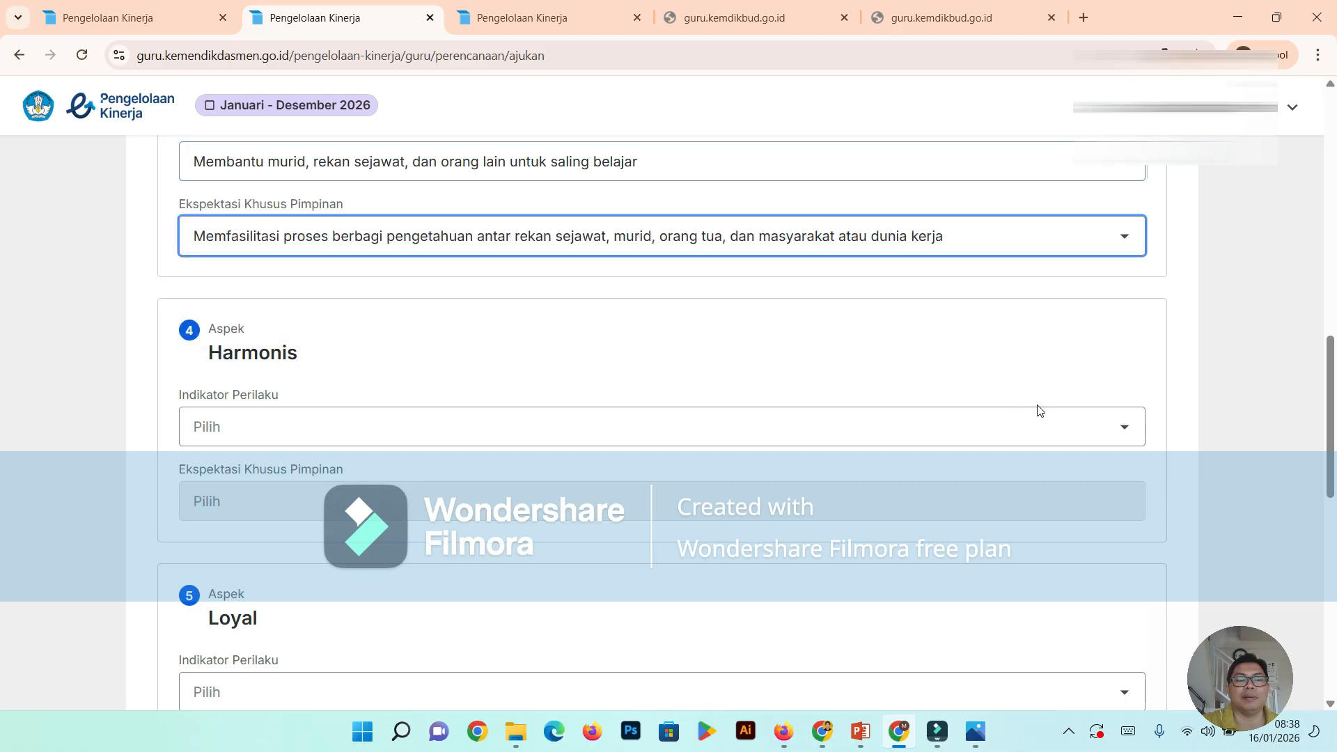
- Set the Indikator Perilaku of Harmonis to "Memberikan pertolongan bagi warga satuan pendidikan yang memerlukan"
left_click(1124, 426)
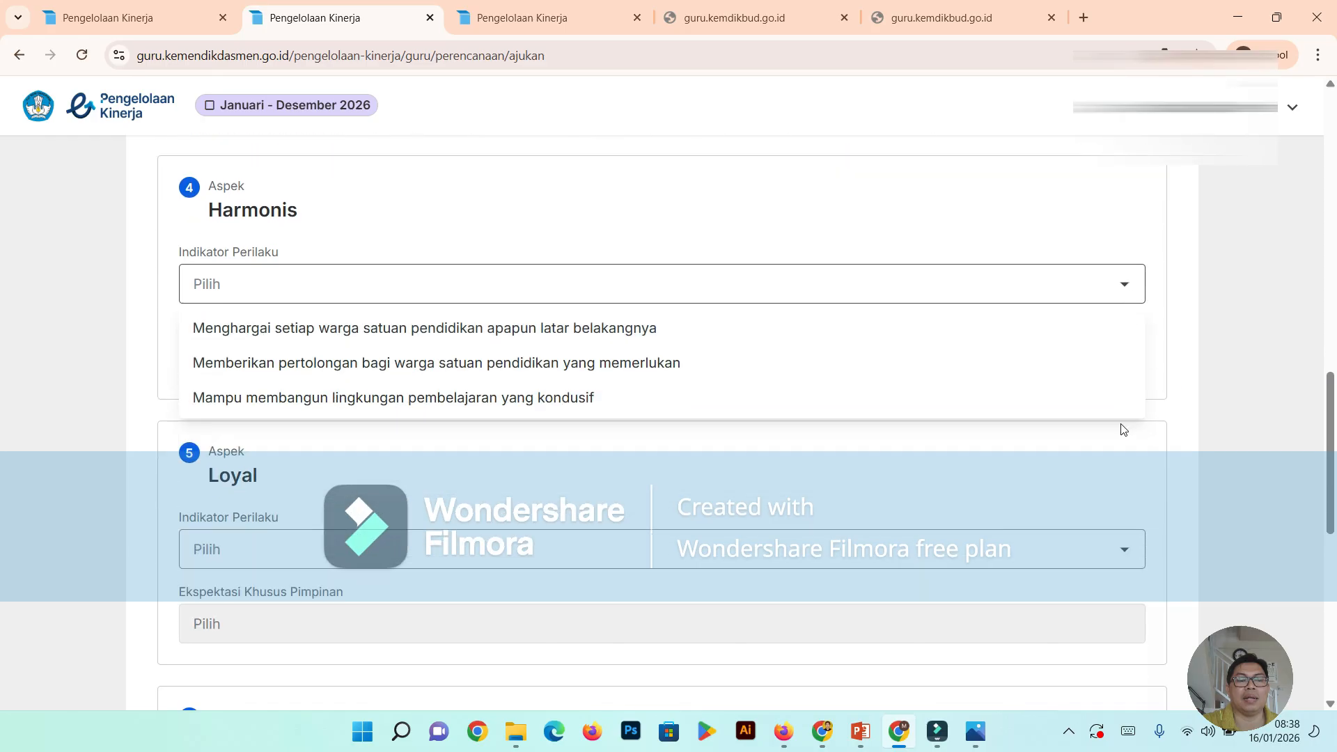
left_click(503, 333)
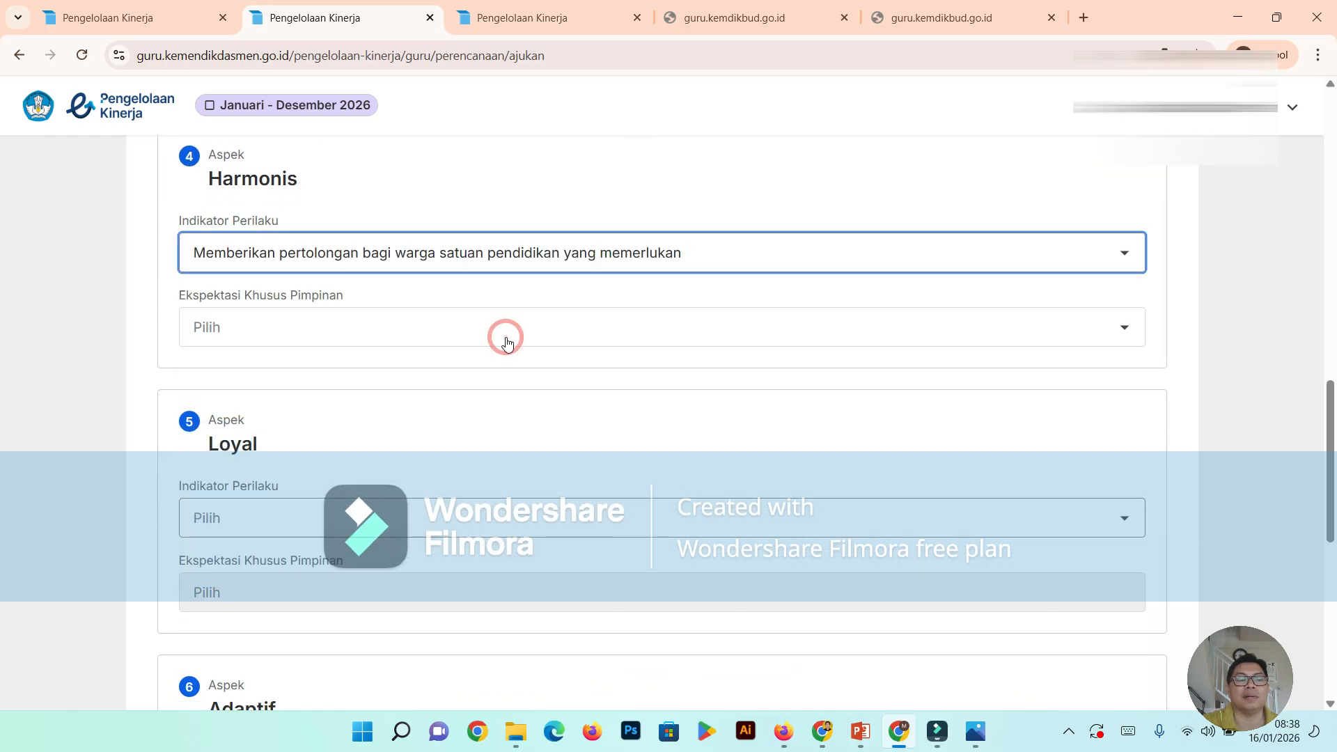
scroll(674, 372, "down", 2)
scroll(676, 362, "up", 1)
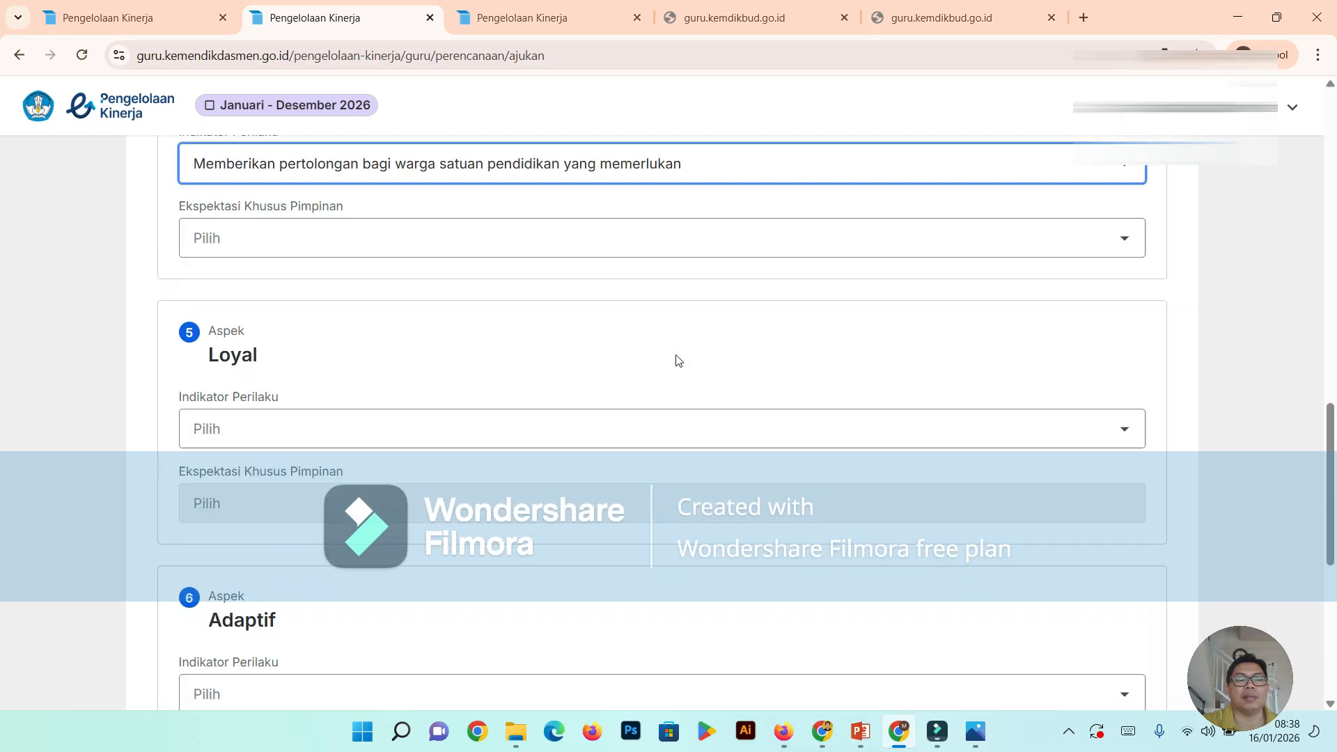
- Review the indicators and leader expectations chosen so far, from Berorientasi Pelayanan through Akuntabel and Kompeten to Harmonis
scroll(676, 357, "down", 5)
scroll(675, 352, "up", 2)
scroll(668, 344, "up", 9)
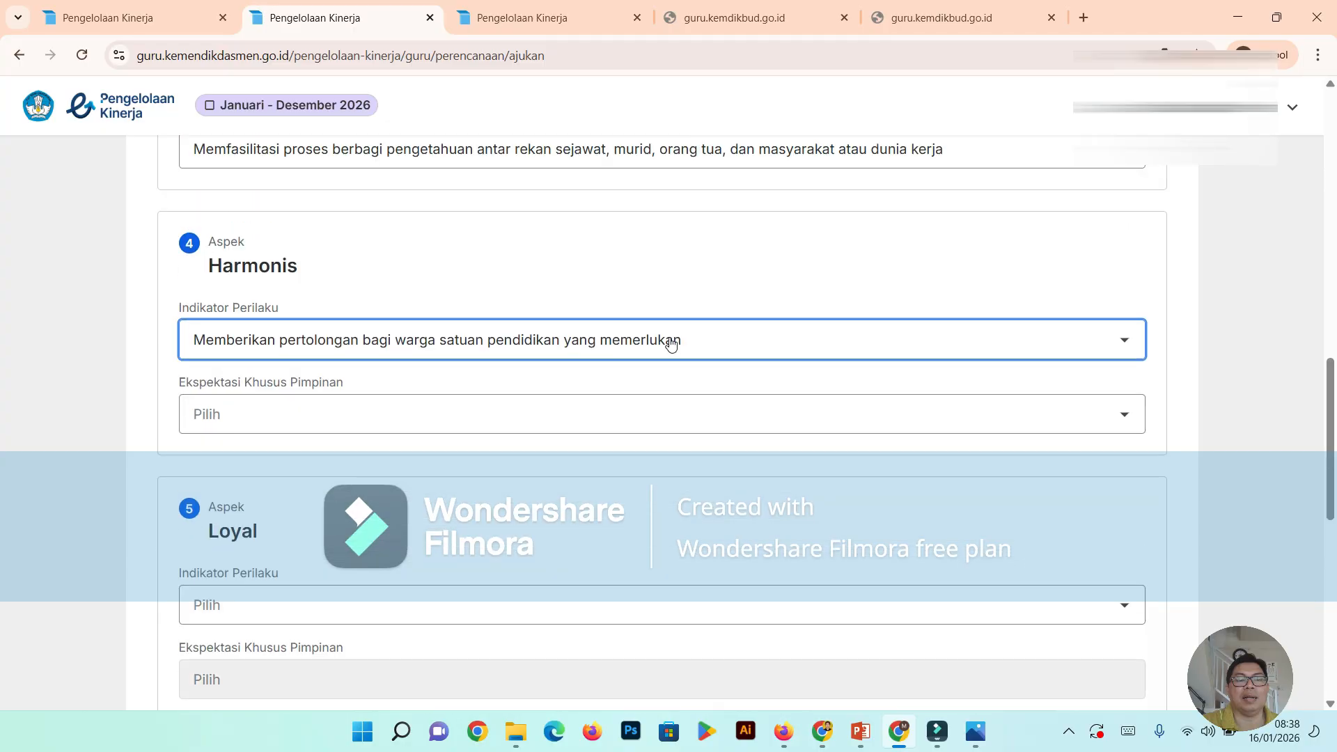
scroll(668, 337, "down", 5)
scroll(670, 336, "up", 7)
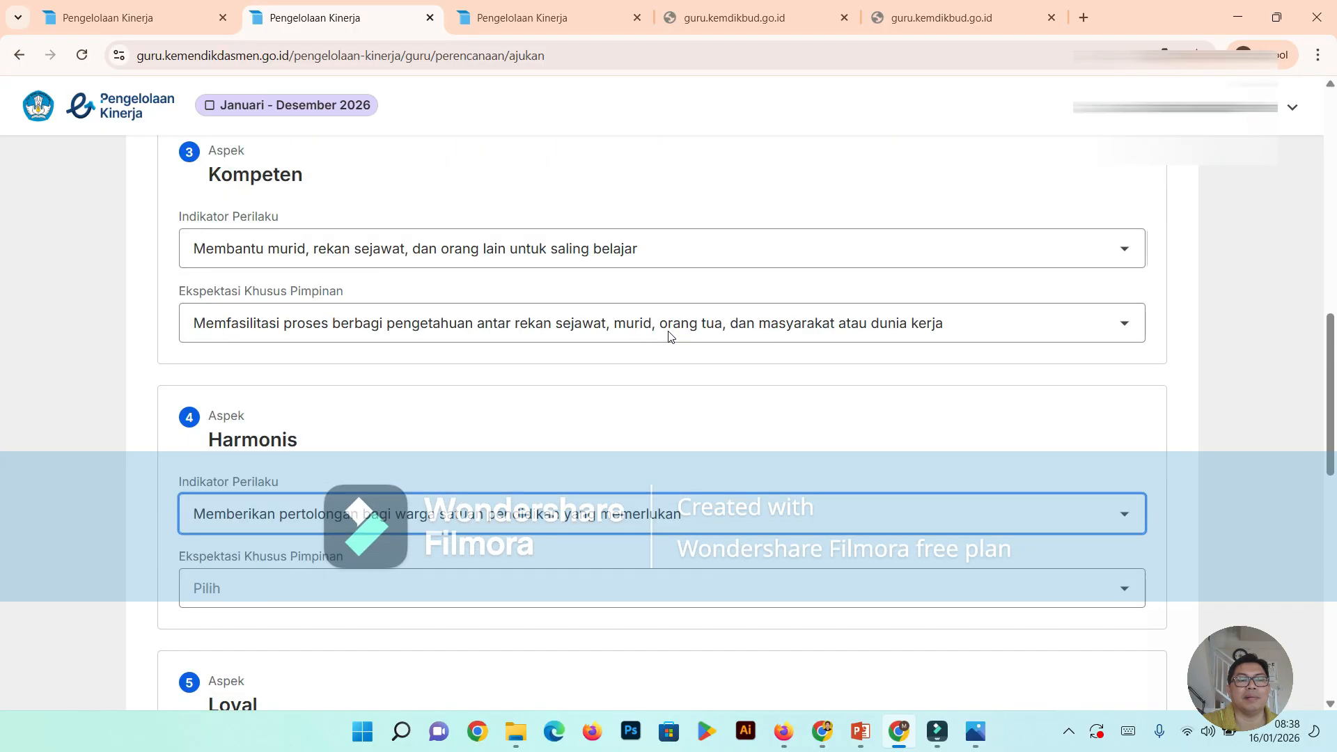
scroll(666, 320, "up", 3)
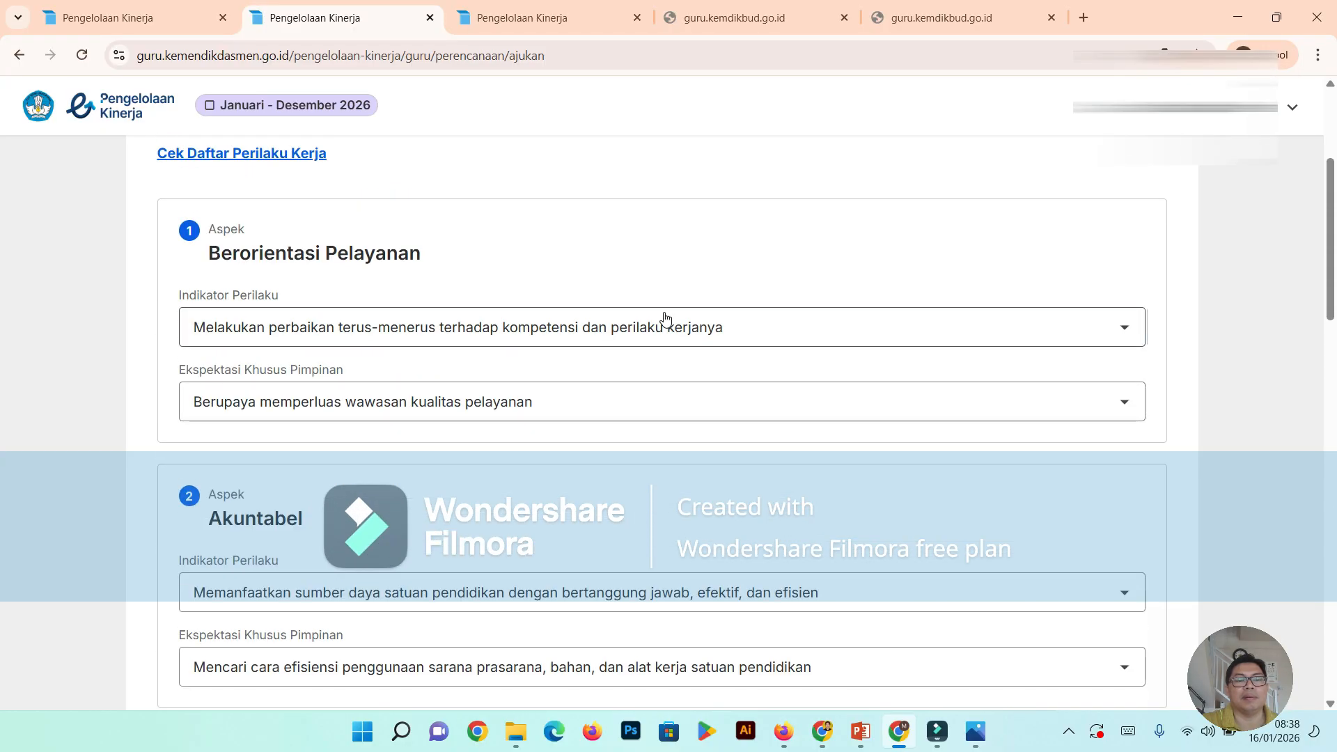
scroll(663, 319, "down", 2)
scroll(662, 319, "up", 2)
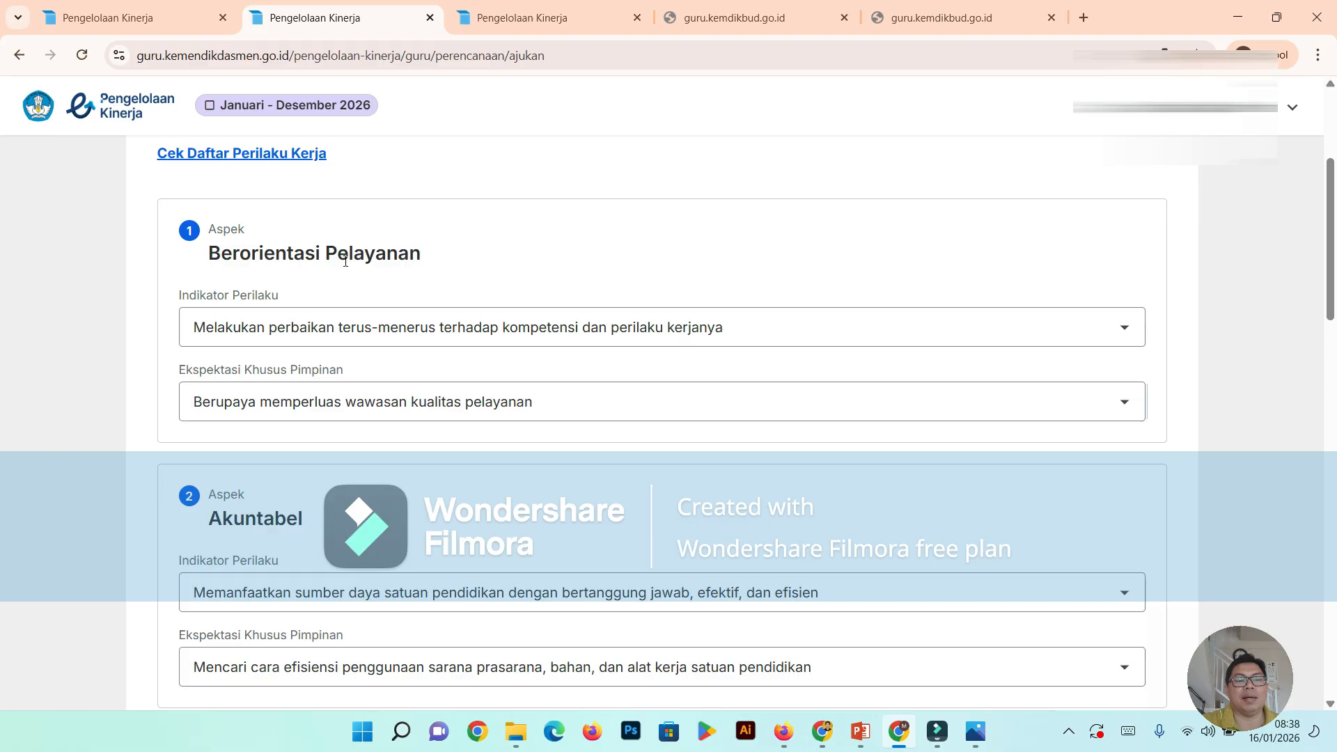
scroll(439, 302, "down", 2)
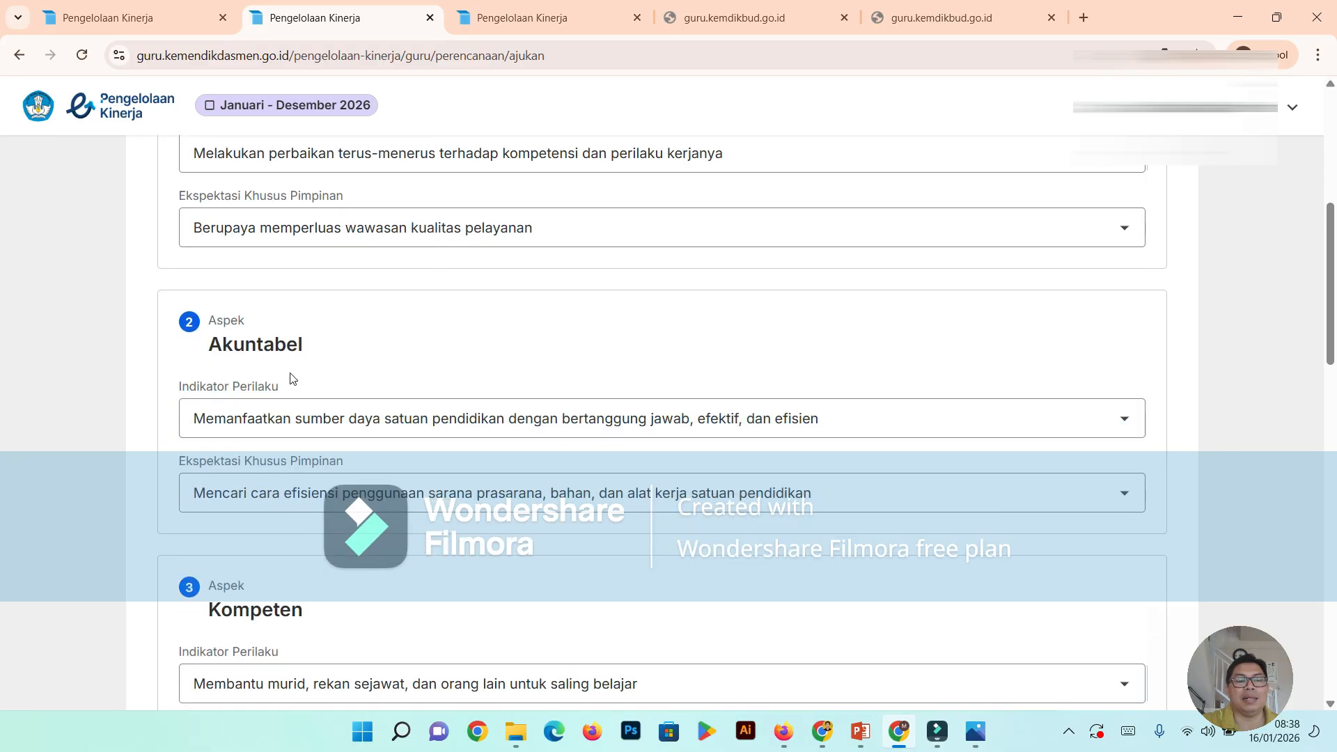
scroll(392, 385, "down", 2)
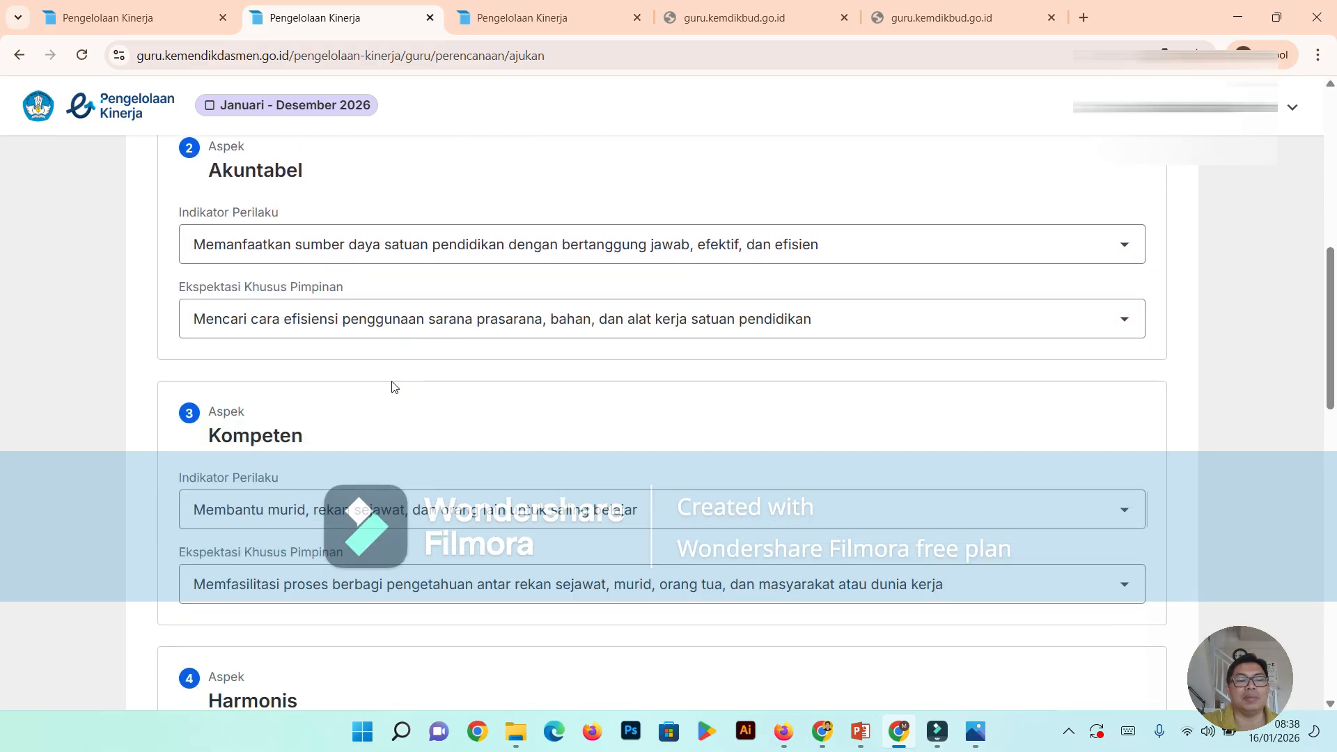
scroll(392, 387, "down", 3)
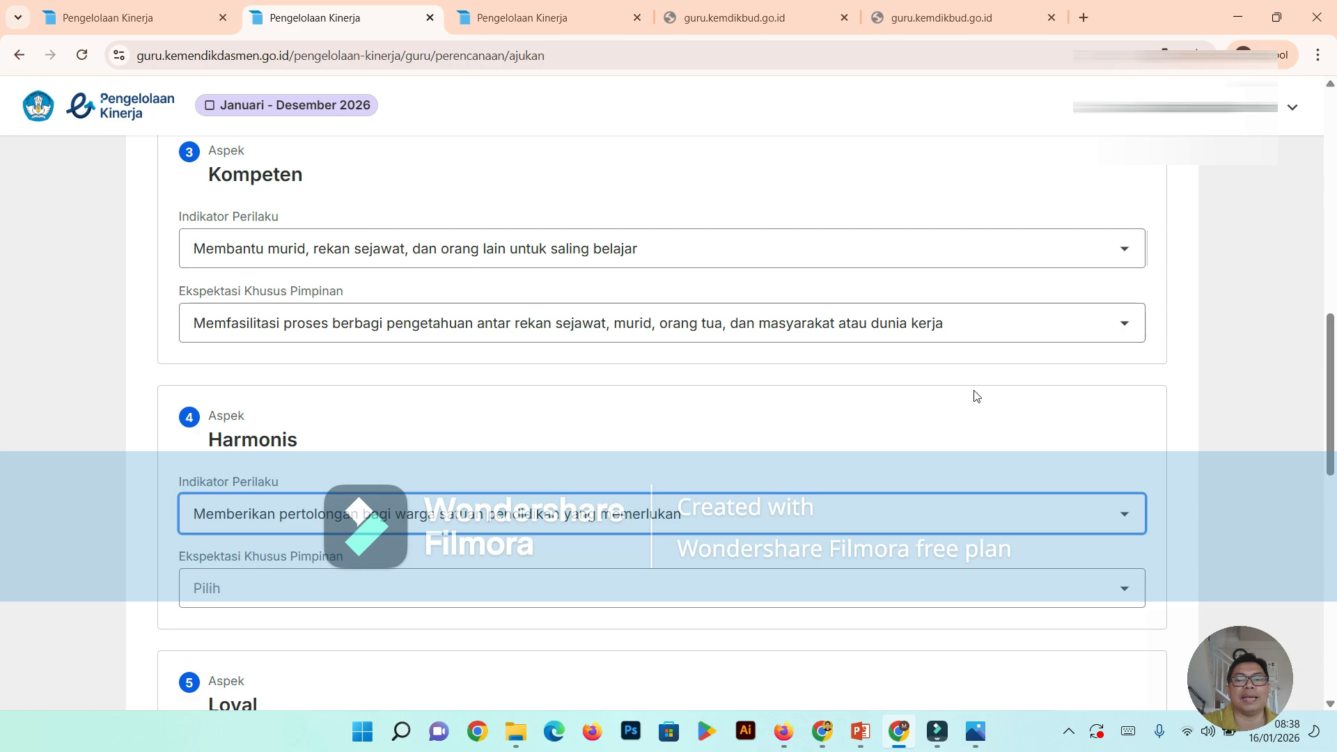
scroll(1013, 391, "down", 1)
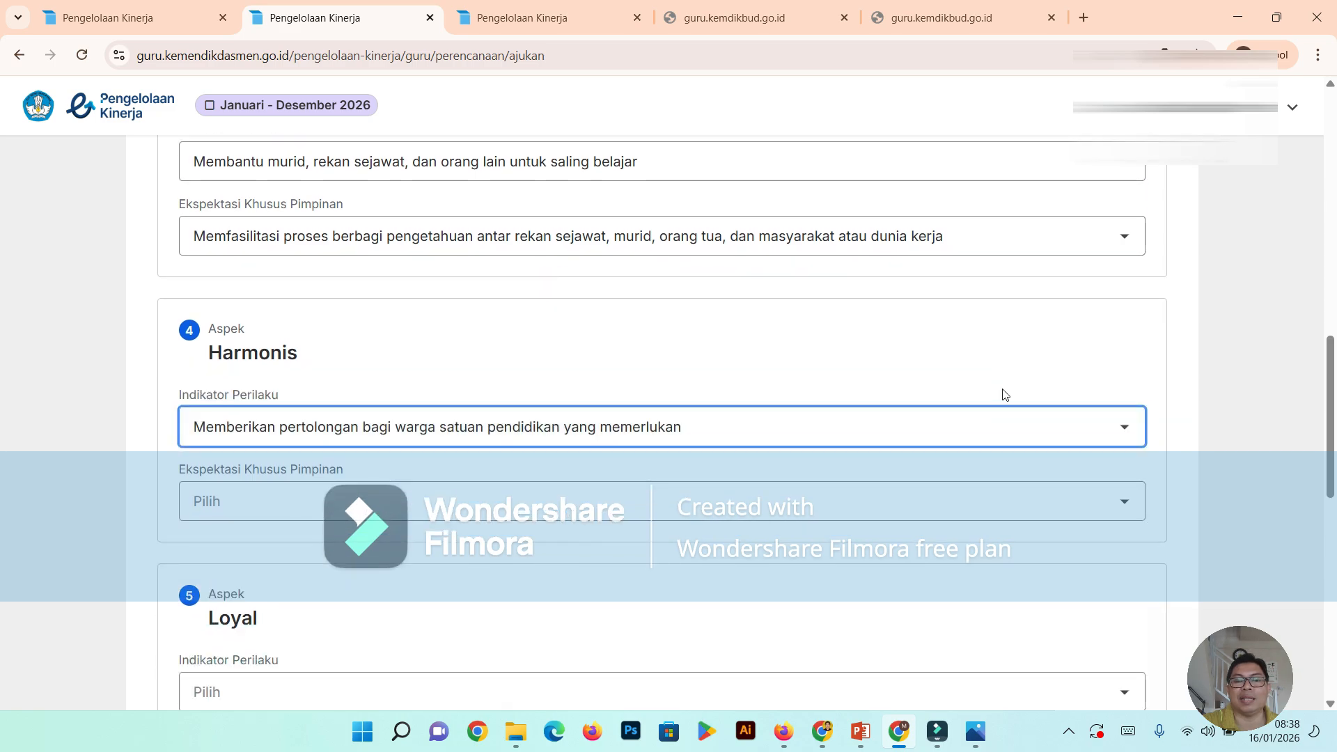
scroll(1004, 394, "down", 2)
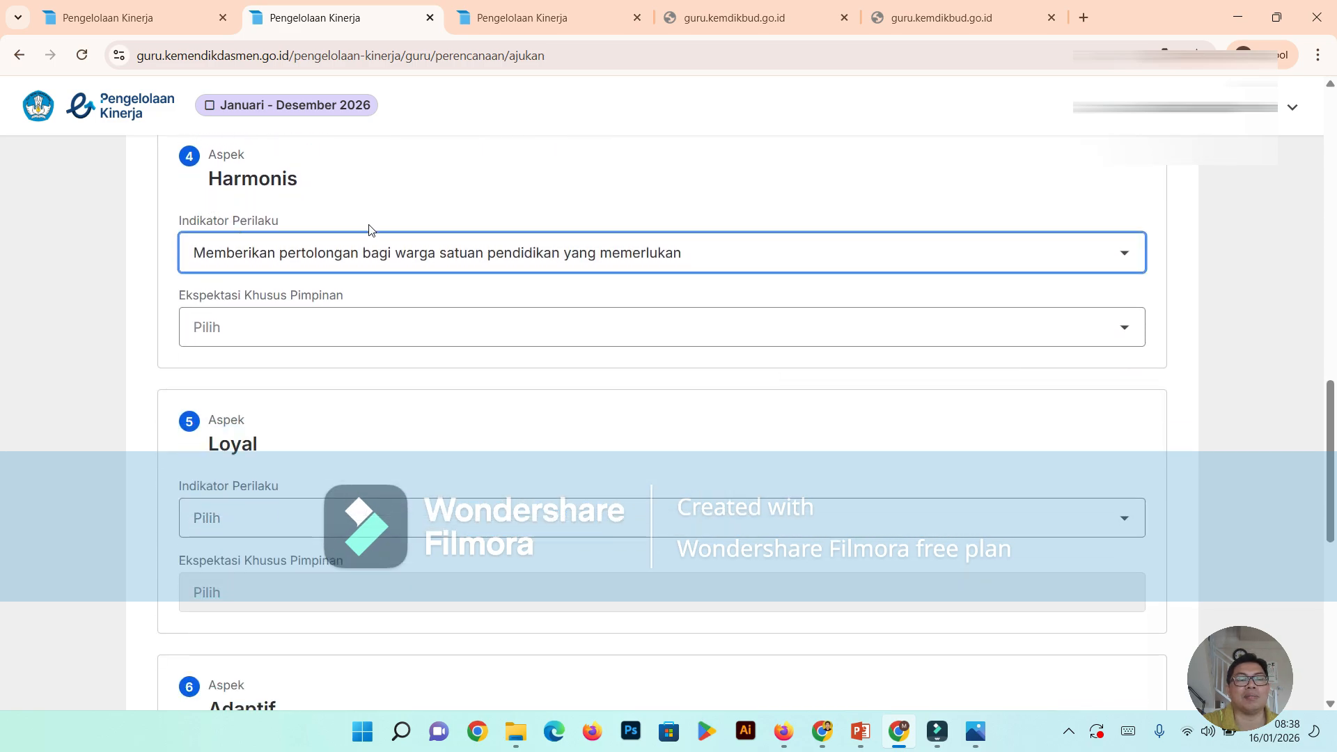
- Set the Ekspektasi Khusus Pimpinan of Harmonis to "Memberikan solusi dan/atau informasi sesuai kewenangan"
scroll(620, 323, "down", 1)
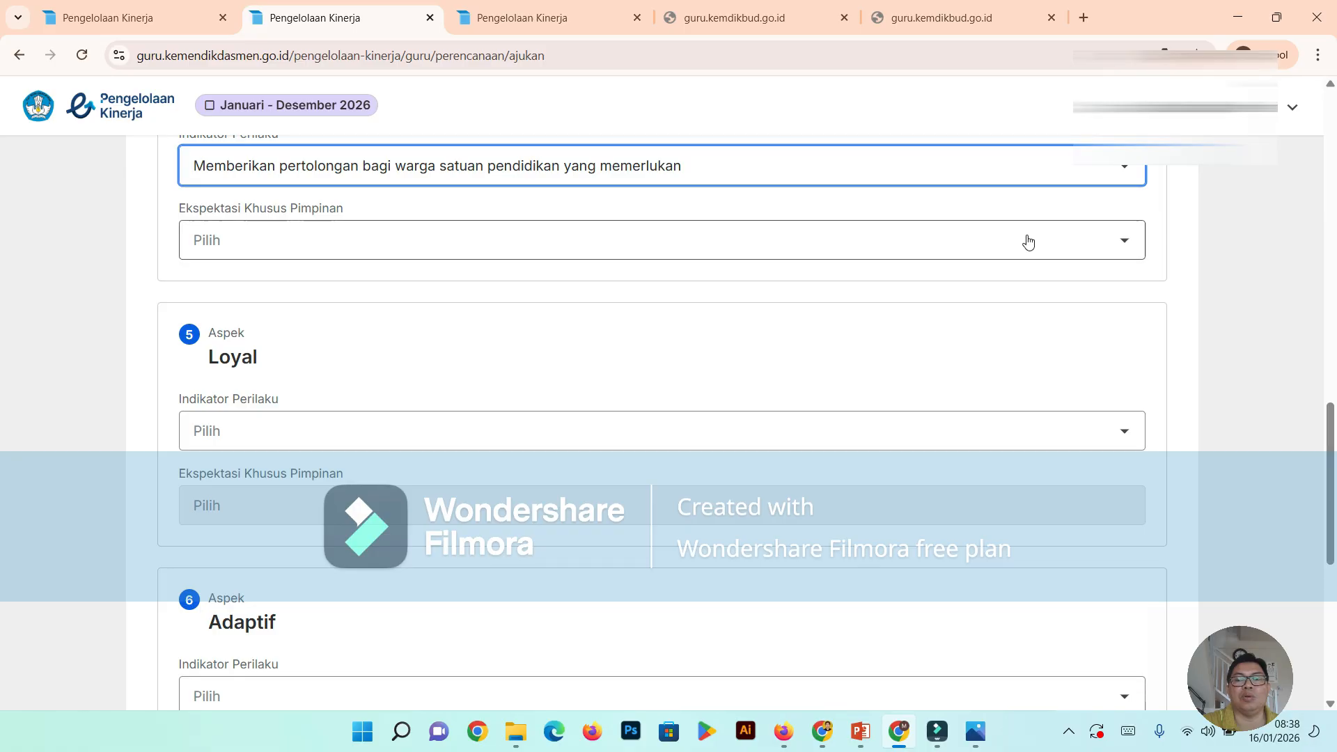
left_click(1125, 247)
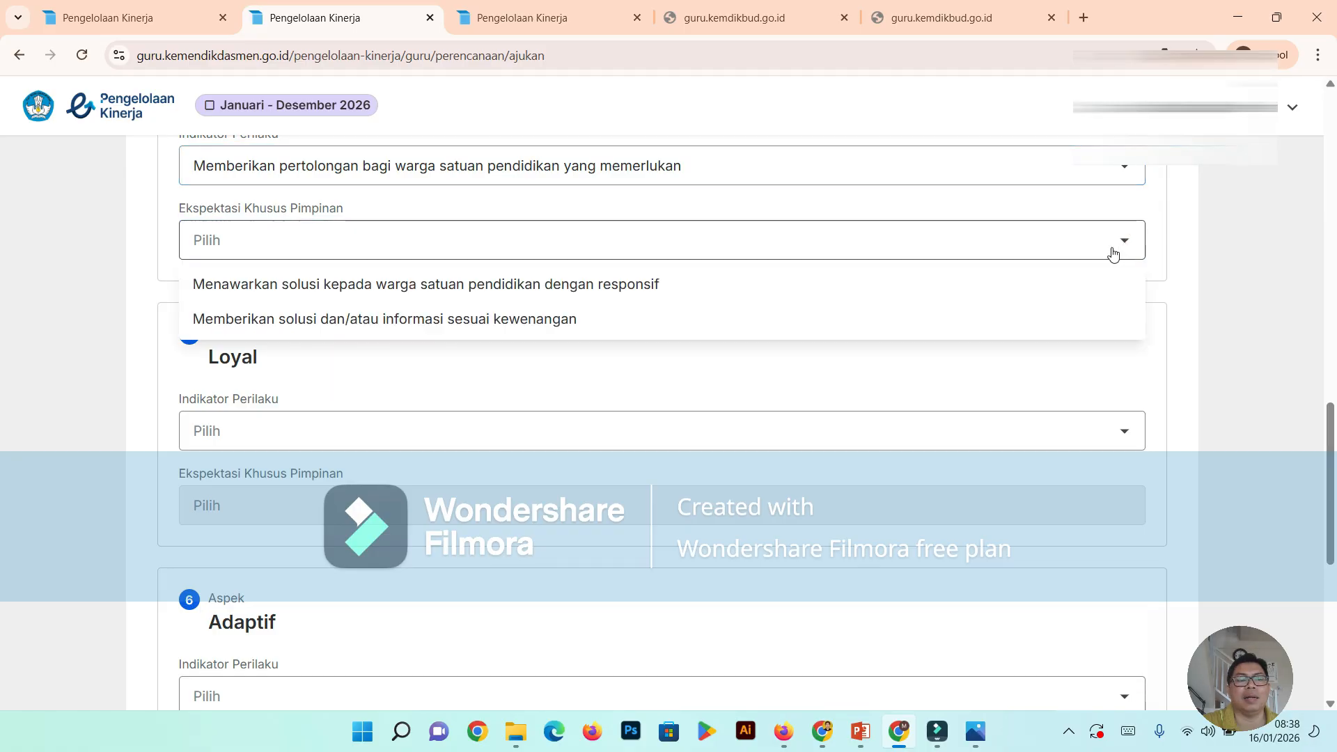
left_click(543, 320)
- Set the Indikator Perilaku of Loyal to "Menjaga nama baik satuan pendidikan, rekan sejawat, dan murid di mana pun berada"
scroll(713, 408, "down", 3)
scroll(713, 408, "up", 2)
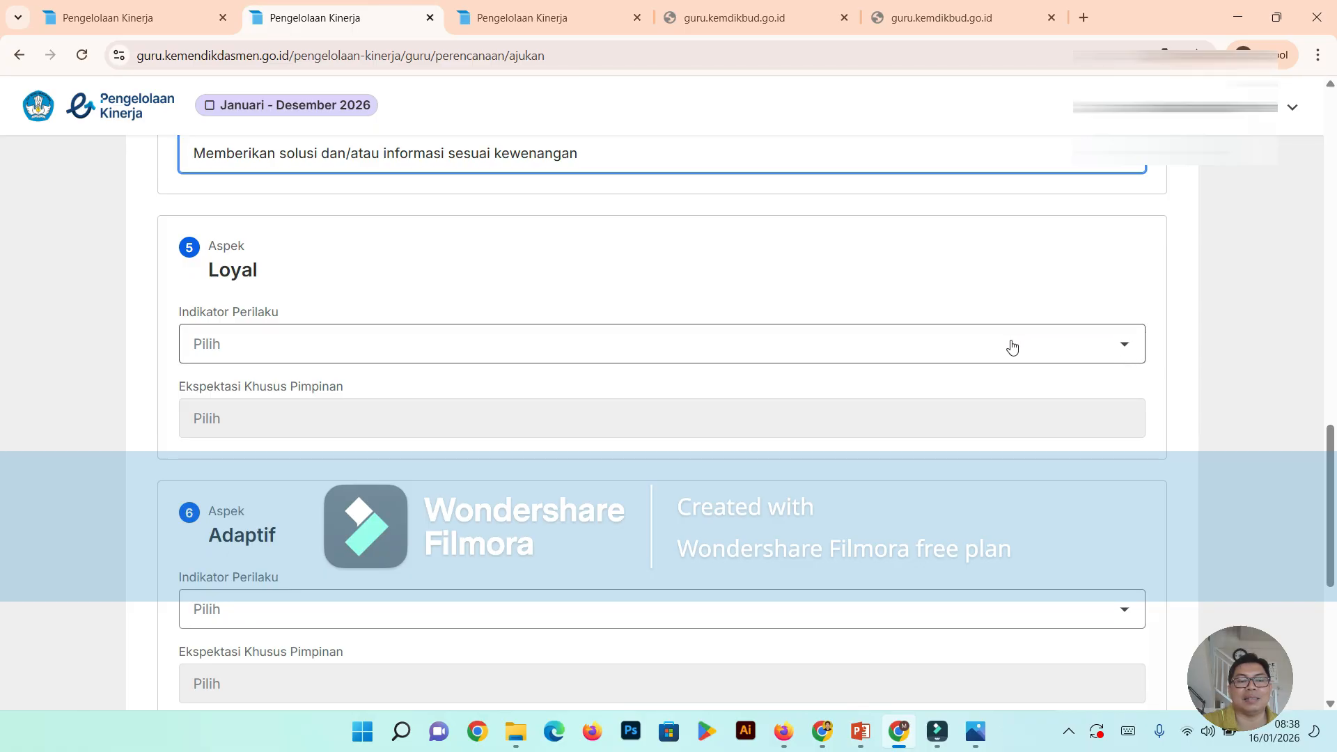
left_click(1120, 345)
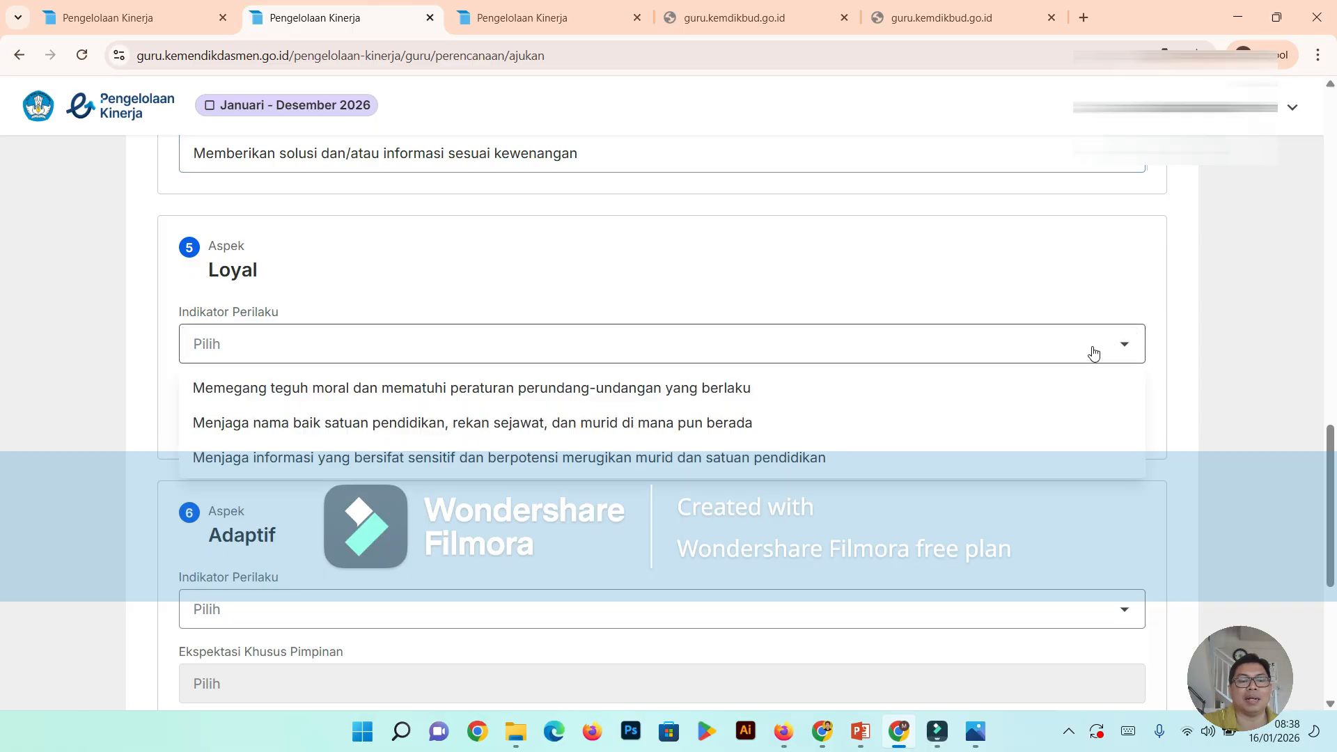
left_click(804, 422)
- Set the Ekspektasi Khusus Pimpinan of Loyal to "Melaksanakan arahan kepala satuan pendidikan yang sesuai dengan norma dan ketentuan yang berlaku"
scroll(955, 432, "down", 1)
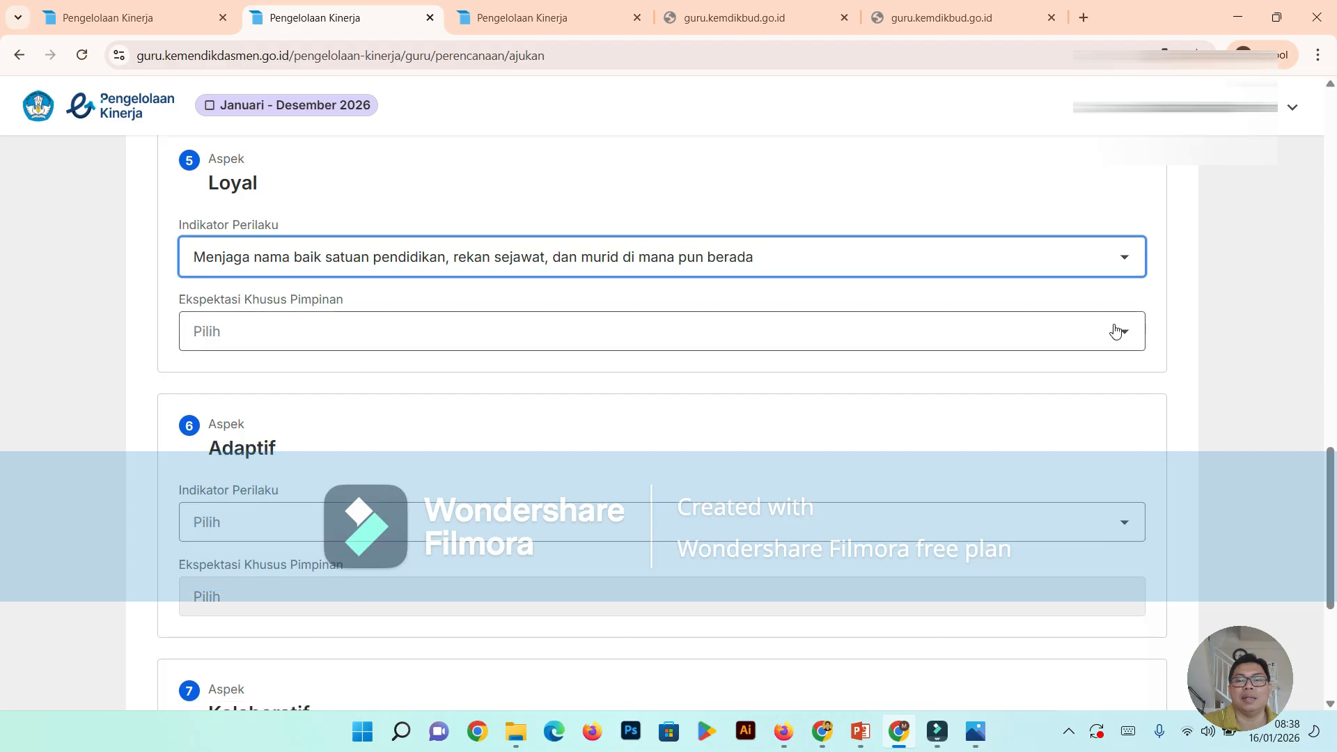
left_click(1114, 331)
left_click(958, 411)
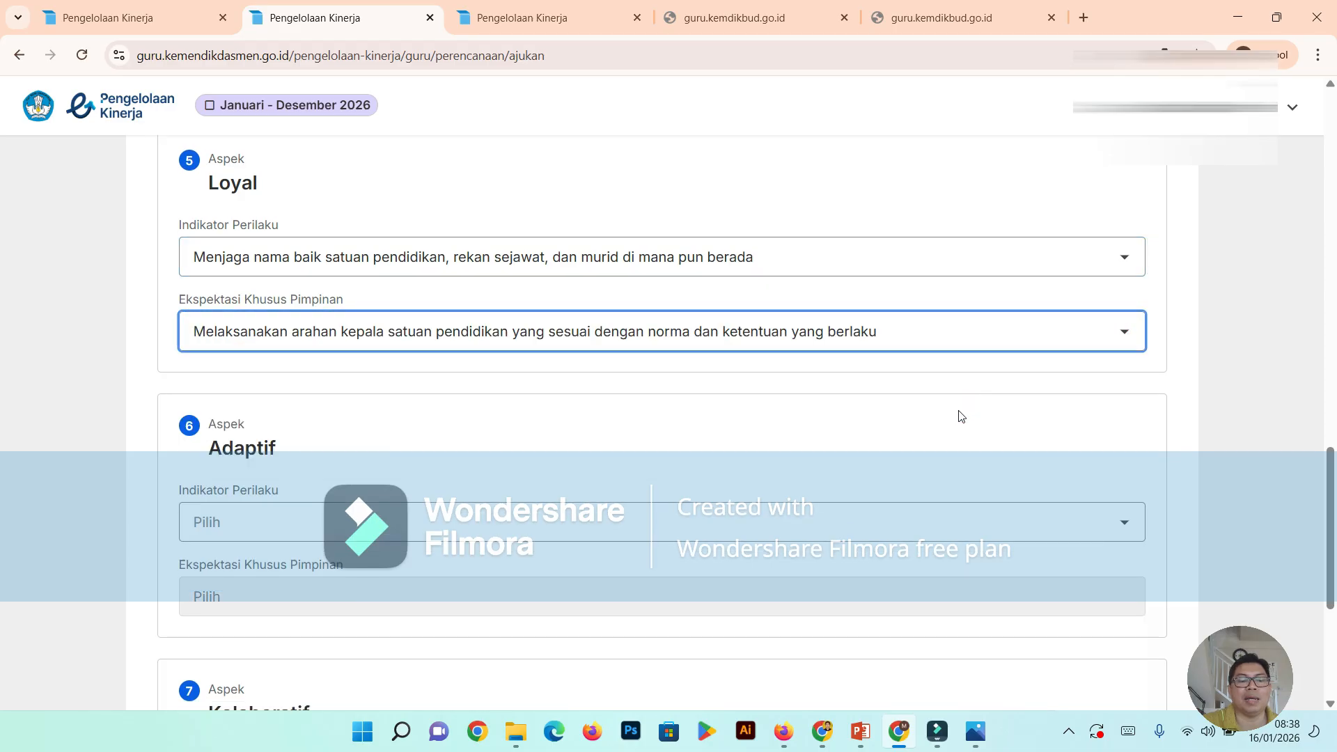
- Set the Indikator Perilaku of Adaptif to "Terus berinovasi dan mengembangkan kreativitas untuk memajukan satuan pendidikan"
scroll(959, 414, "down", 2)
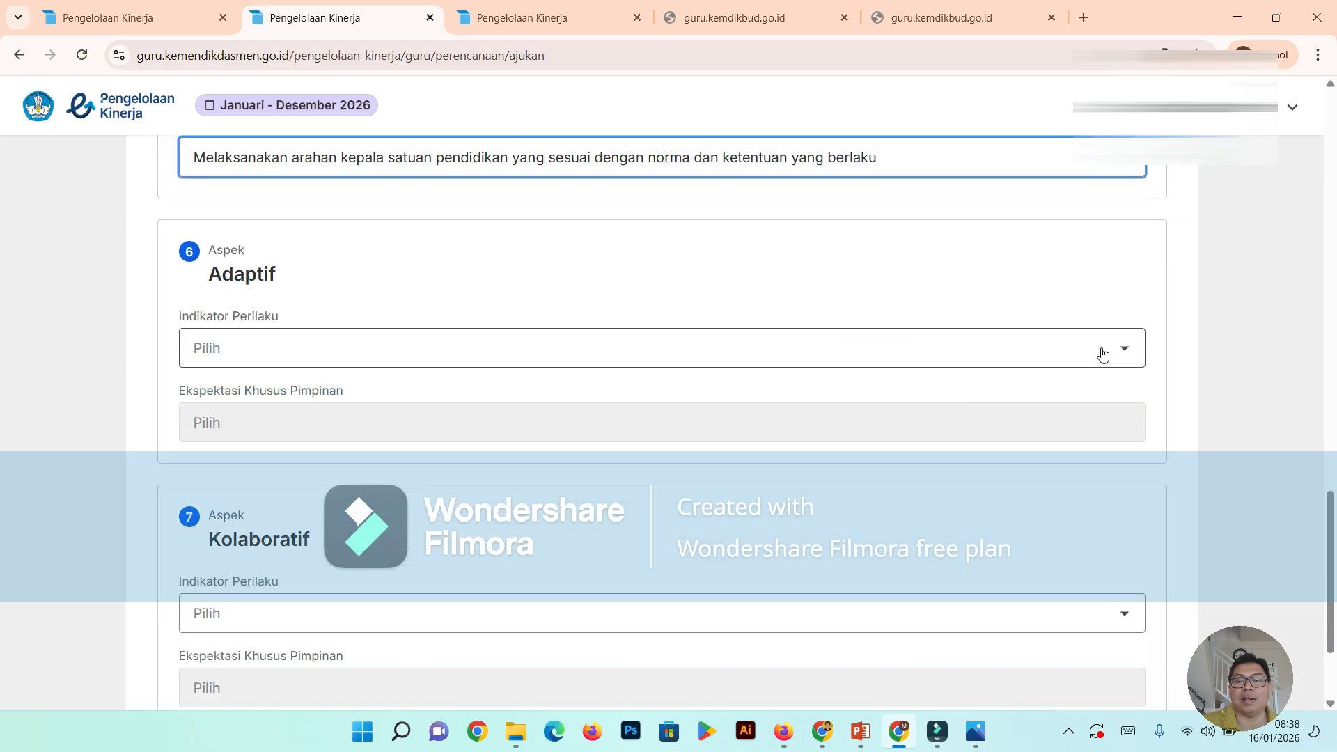
left_click(1124, 353)
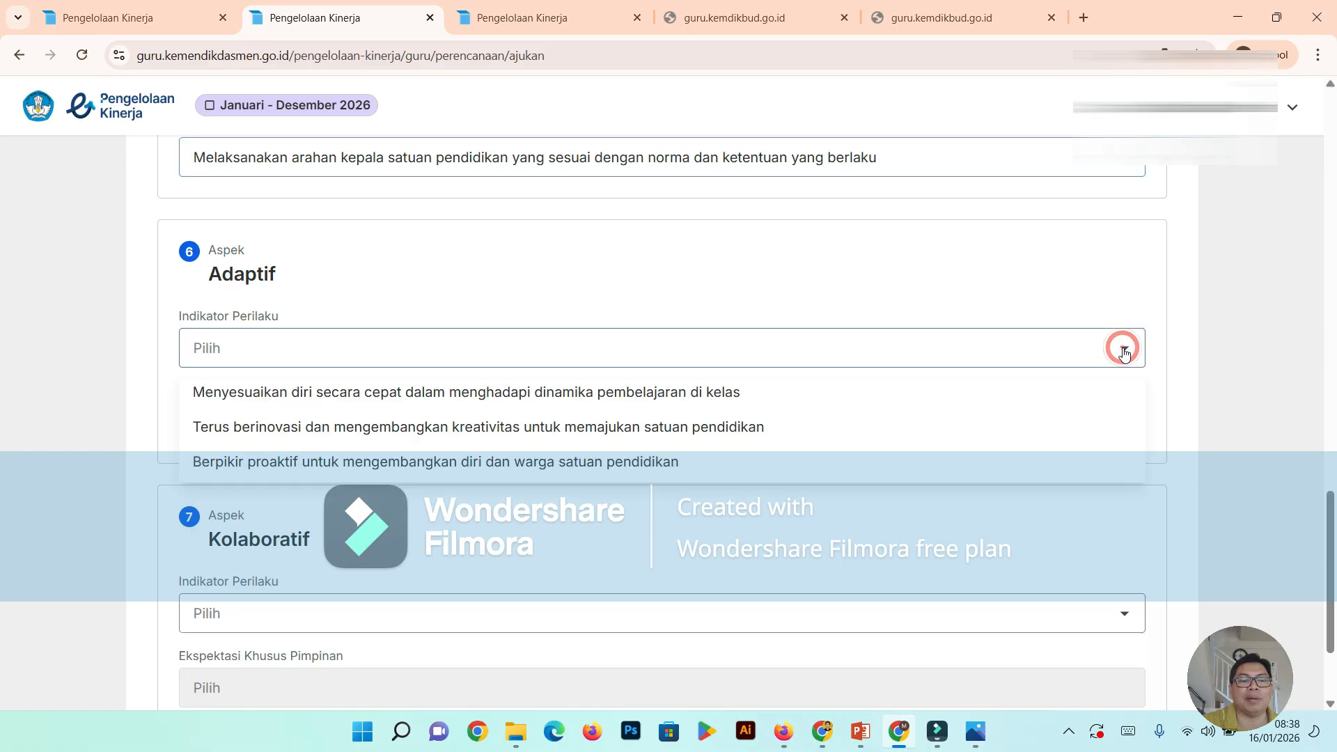
left_click(931, 430)
scroll(948, 422, "down", 2)
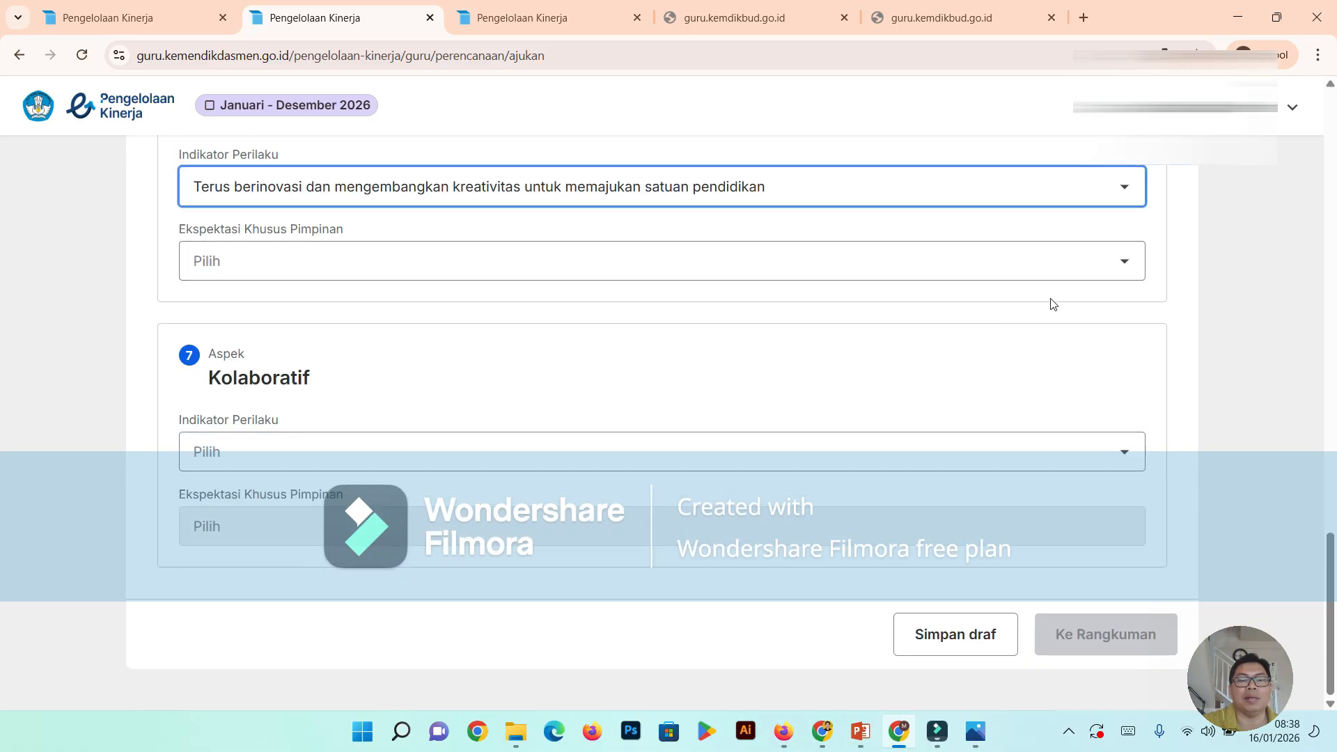
- Set the Ekspektasi Khusus Pimpinan of Adaptif to "Memanfaatkan teknologi informasi untuk mendukung pekerjaan"
left_click(1118, 260)
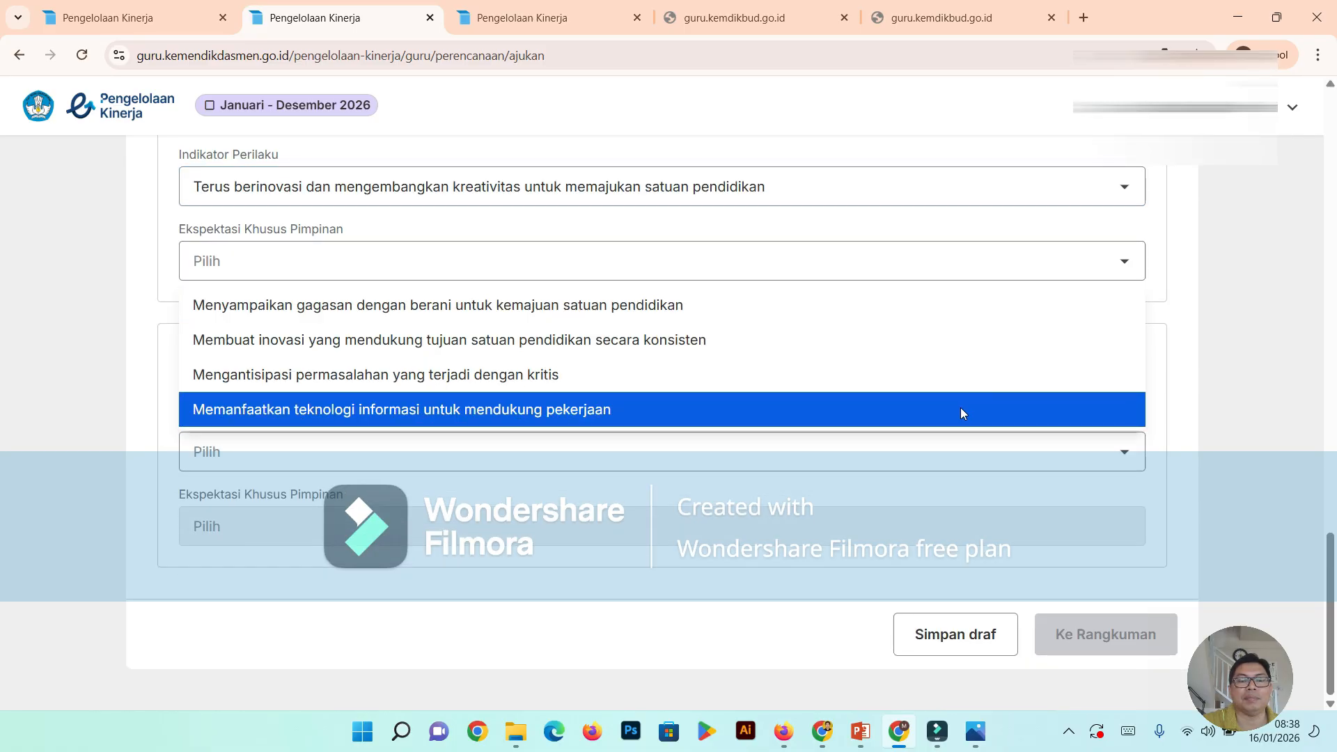
left_click(960, 410)
- Set the Indikator Perilaku of Kolaboratif to "Bekerja sama secara terbuka dalam menghasilkan dampak pembelajaran yang merata bagi murid, rekan sejawat, dan masyarakat atau dunia kerja"
left_click(1122, 449)
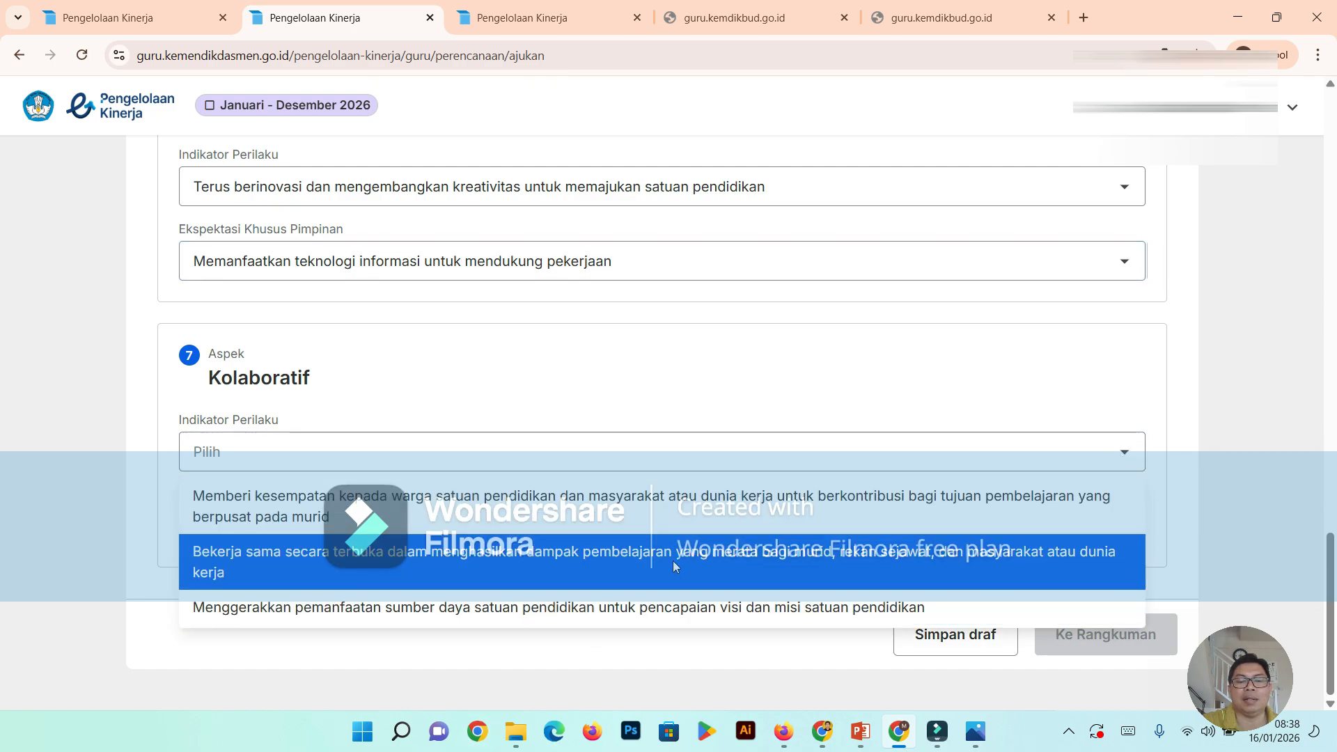
left_click(673, 562)
scroll(870, 557, "down", 1)
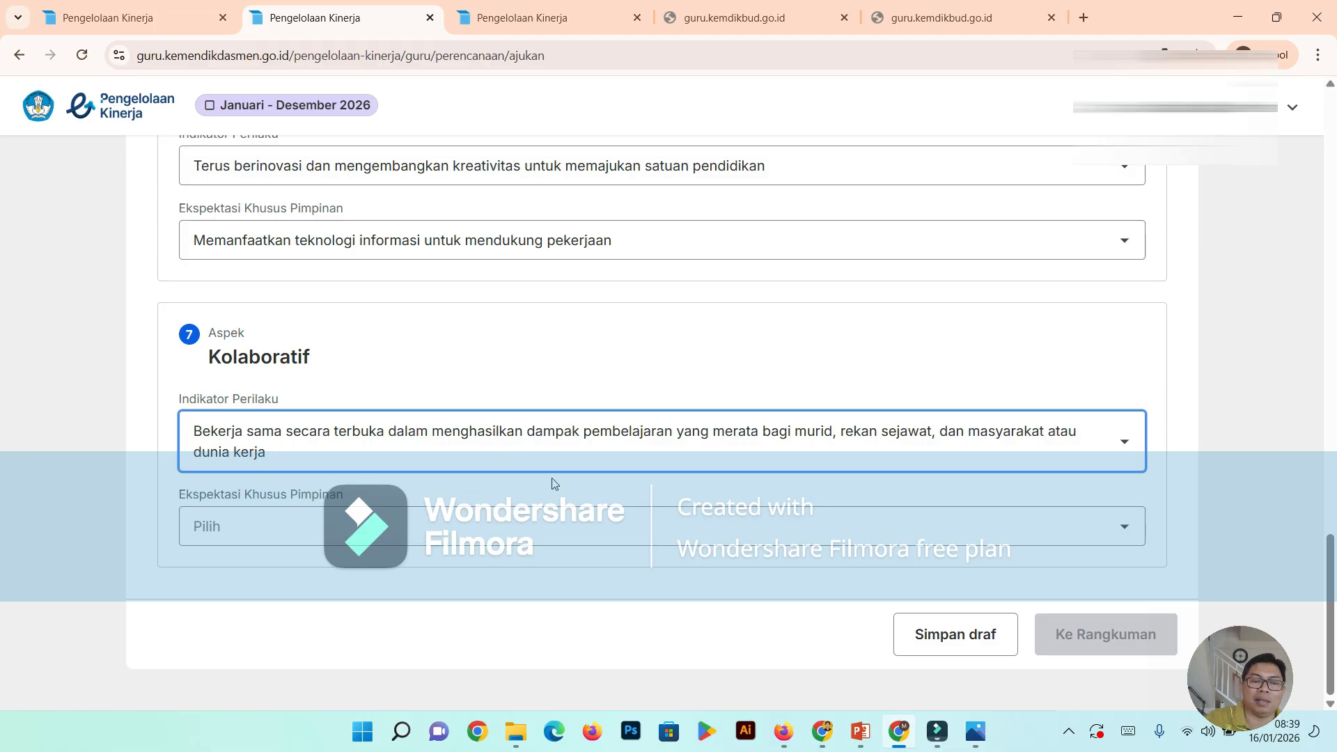
- Set the Ekspektasi Khusus Pimpinan of Kolaboratif to "Bersinergi dengan murid, rekan sejawat, dan masyarakat atau dunia kerja dalam menyelesaikan tugas"
left_click(1129, 528)
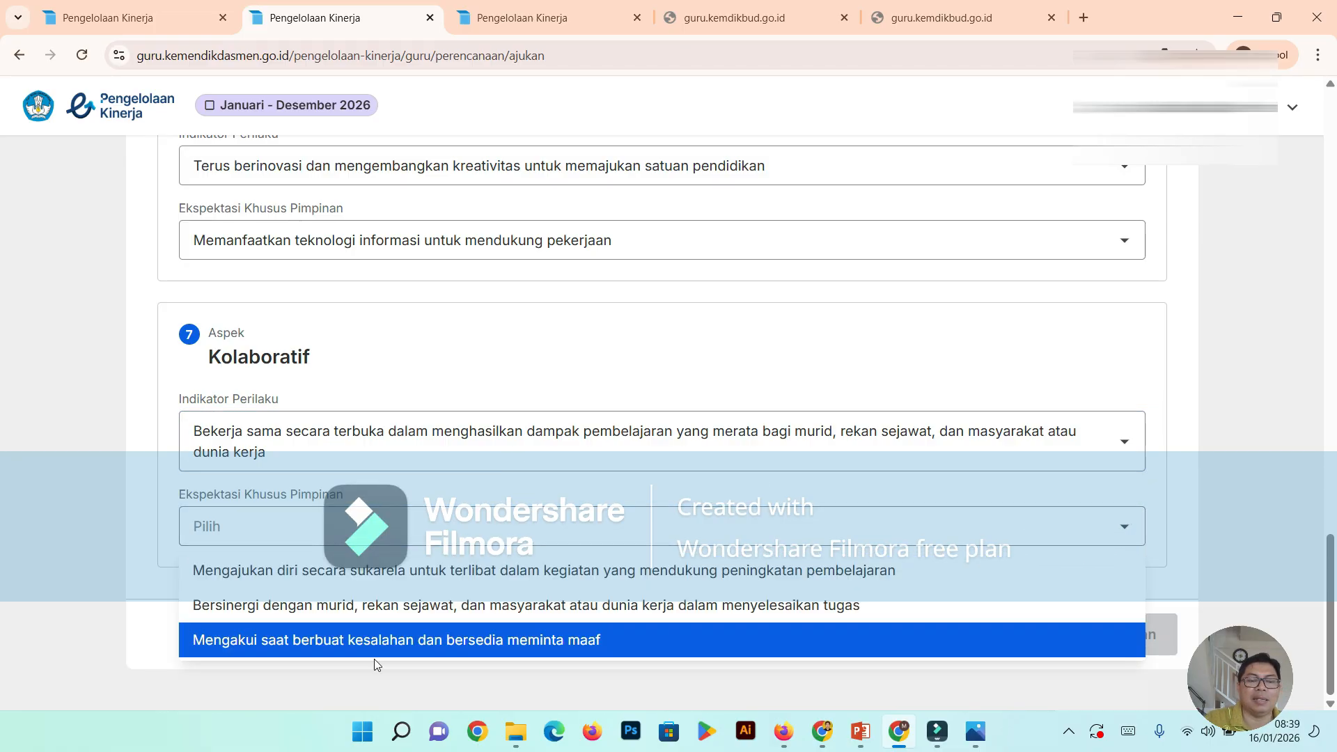
left_click(506, 604)
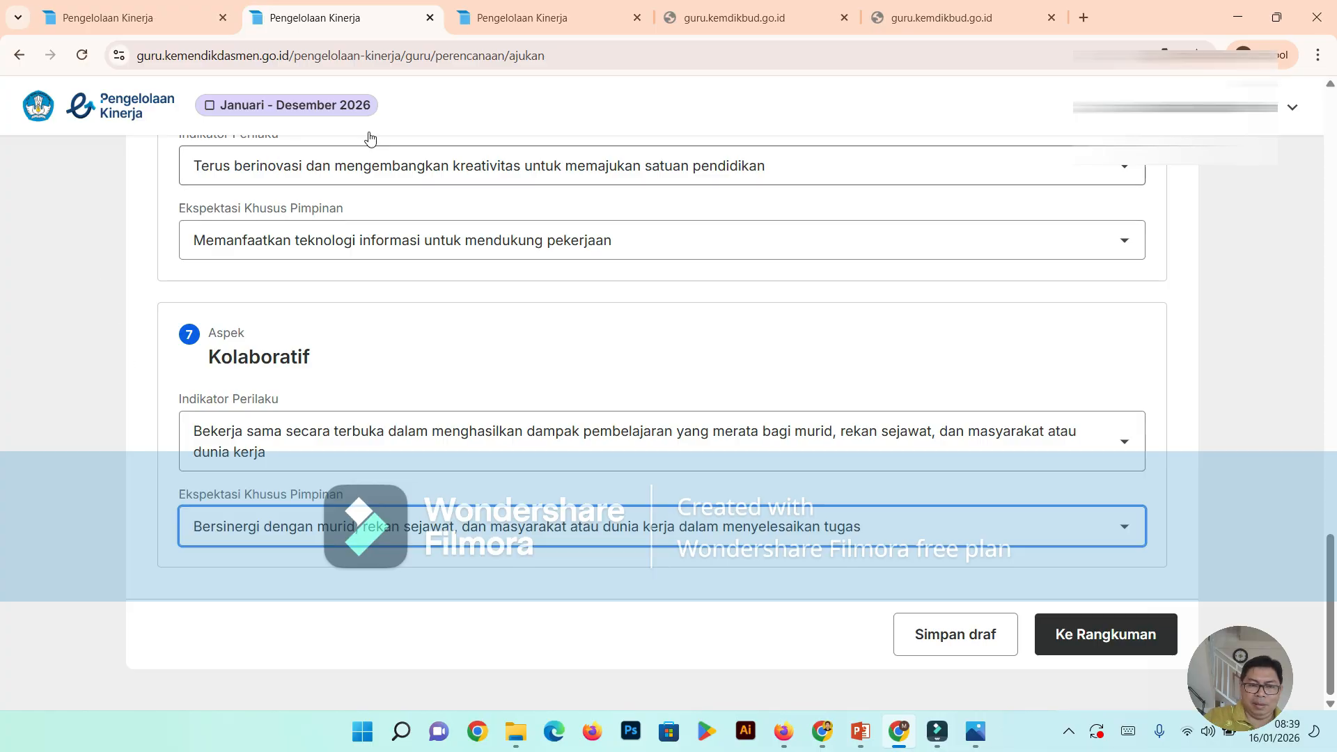
- Check the completed Perilaku Kerja section and continue to the Rangkuman stage of the Perencanaan Kinerja
scroll(681, 252, "up", 1)
scroll(700, 258, "down", 1)
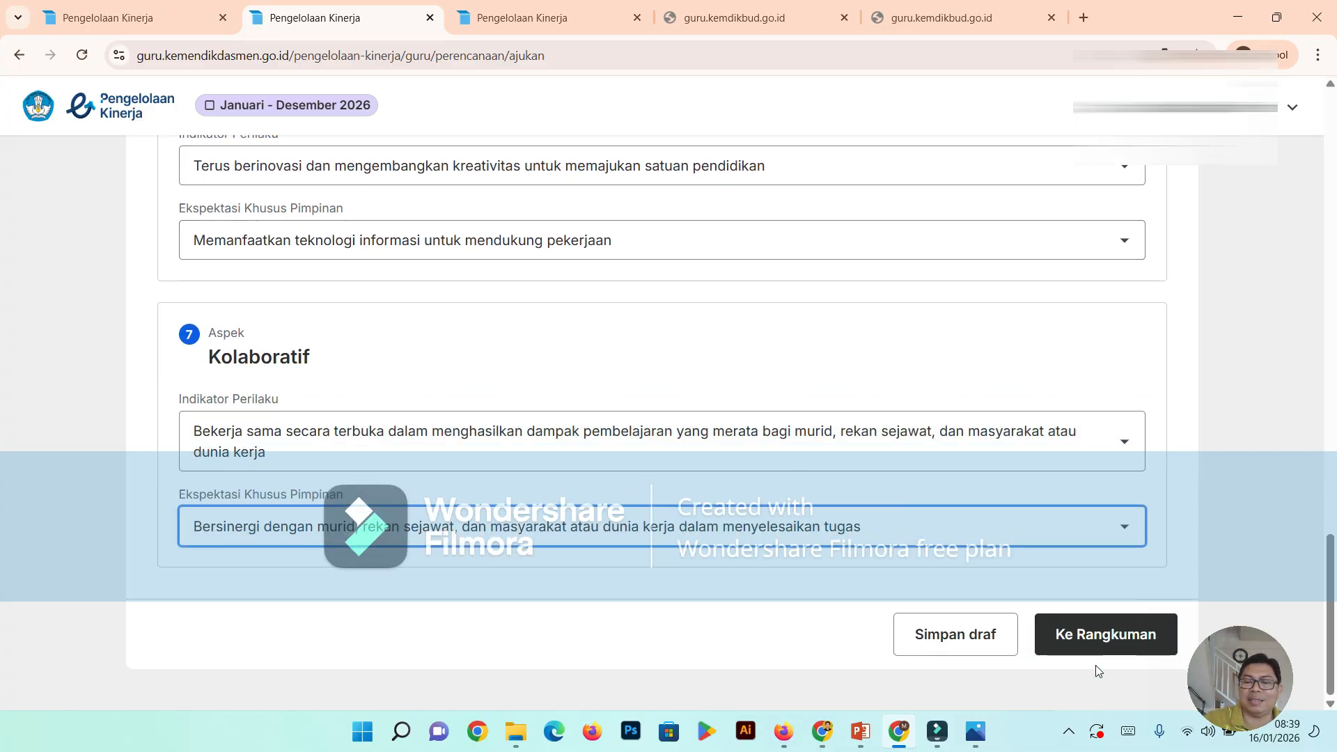
left_click(1059, 637)
- Review the Rangkuman: Pelaksanaan Tugas Pokok, Praktik Kinerja, Pengembangan Kompetensi, and the Perilaku Kerja table with its indicators and leader expectations
scroll(707, 321, "down", 2)
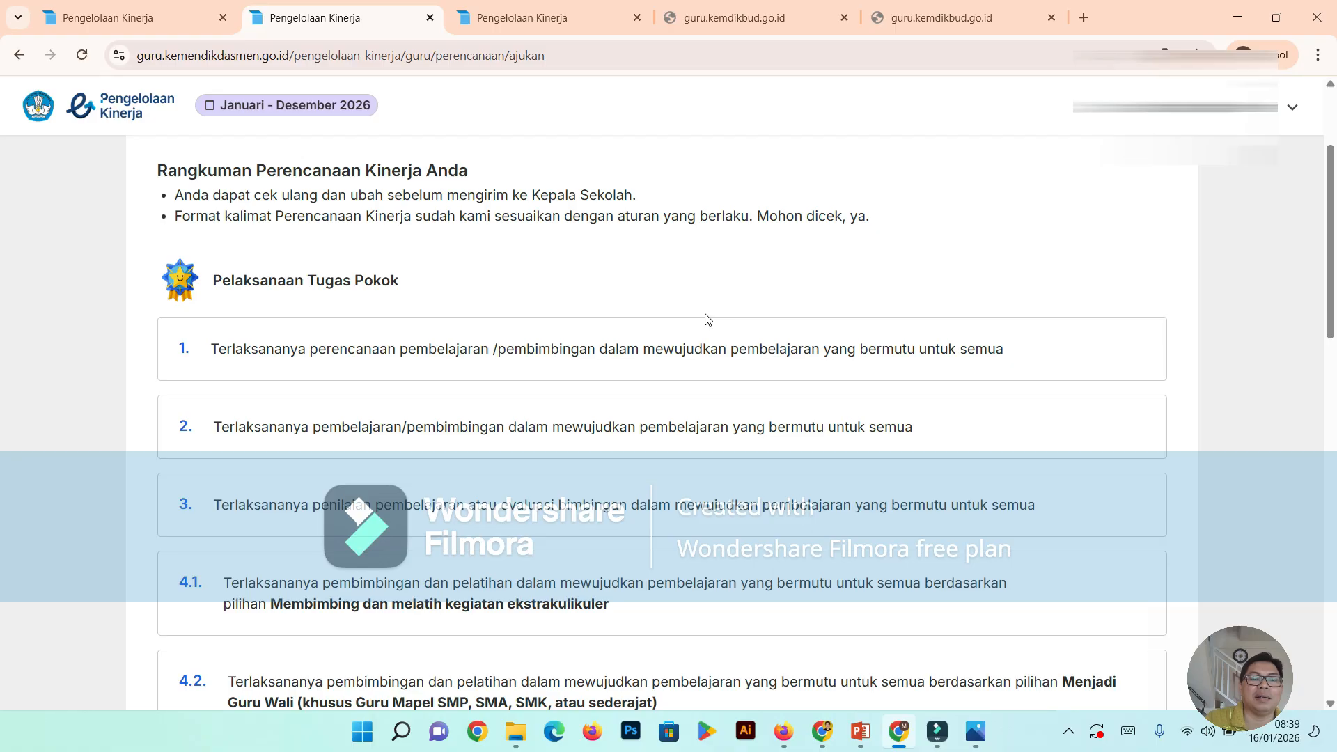
scroll(706, 319, "down", 1)
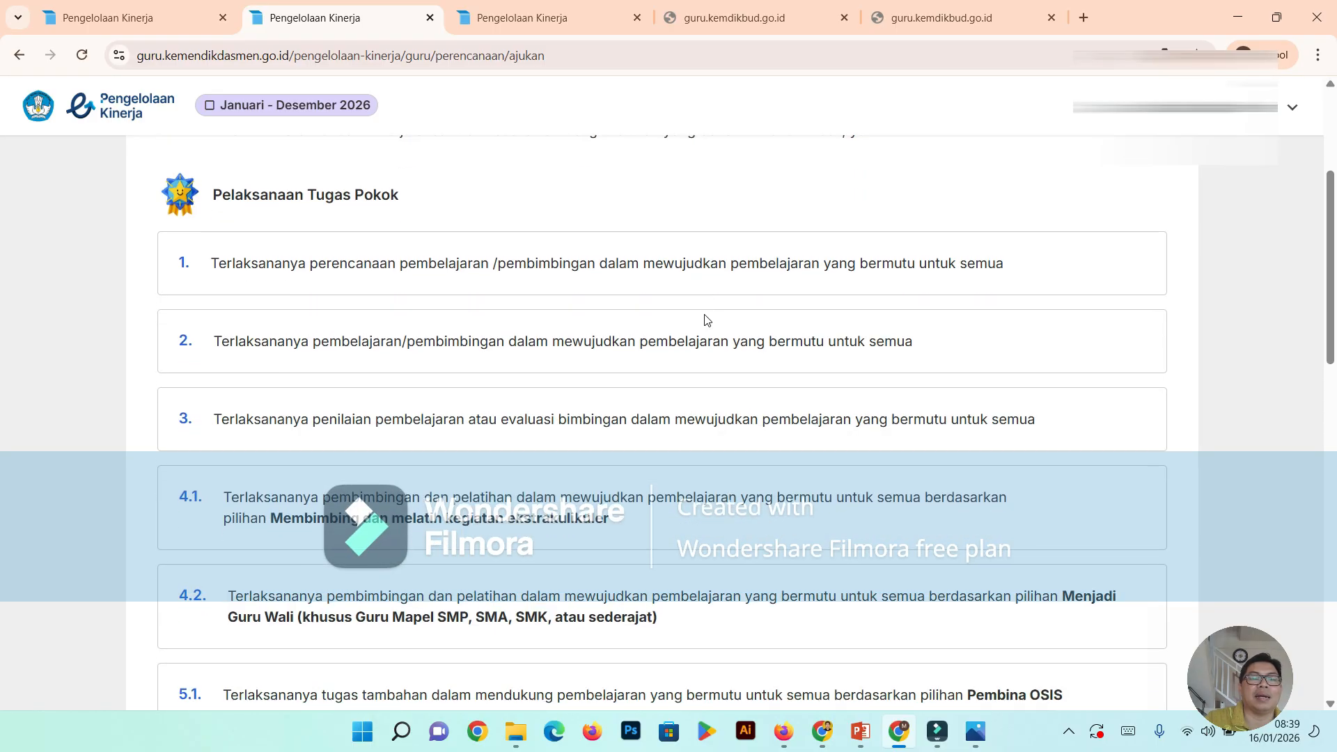
scroll(704, 319, "up", 3)
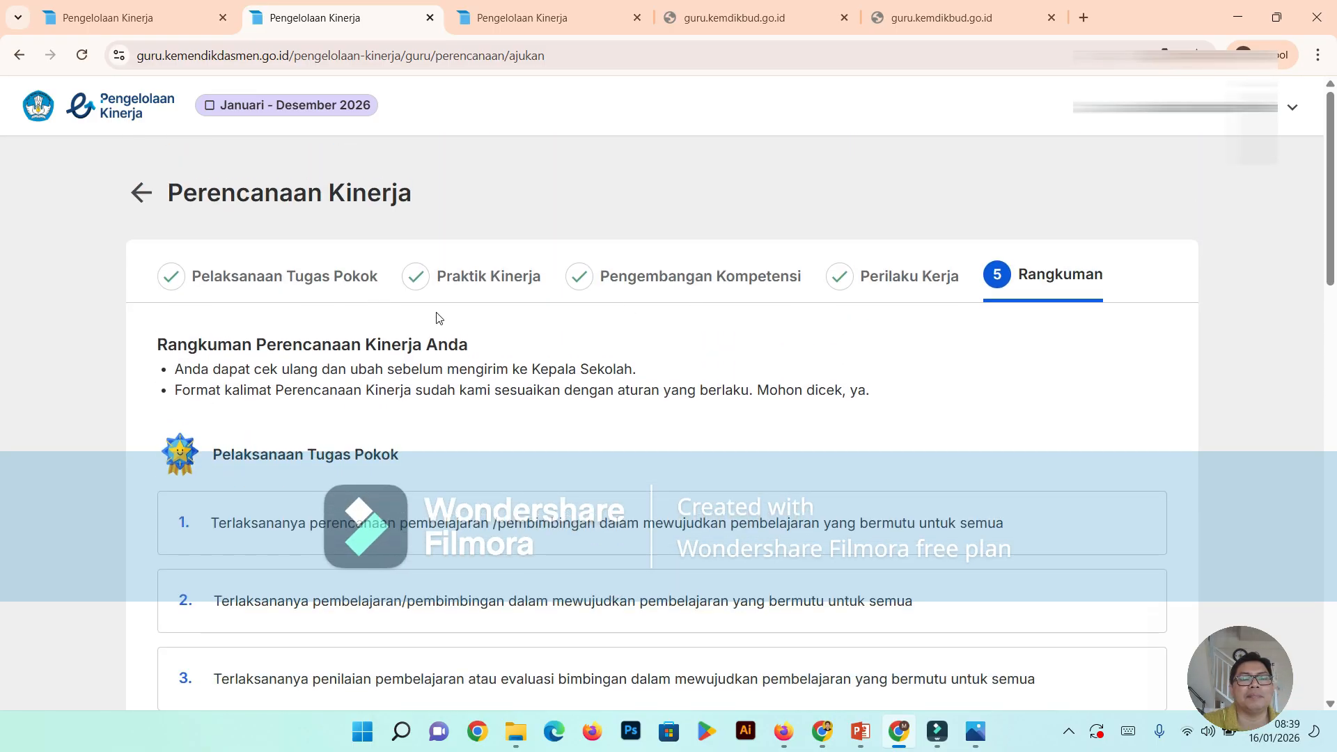
scroll(456, 328, "down", 2)
scroll(438, 319, "down", 1)
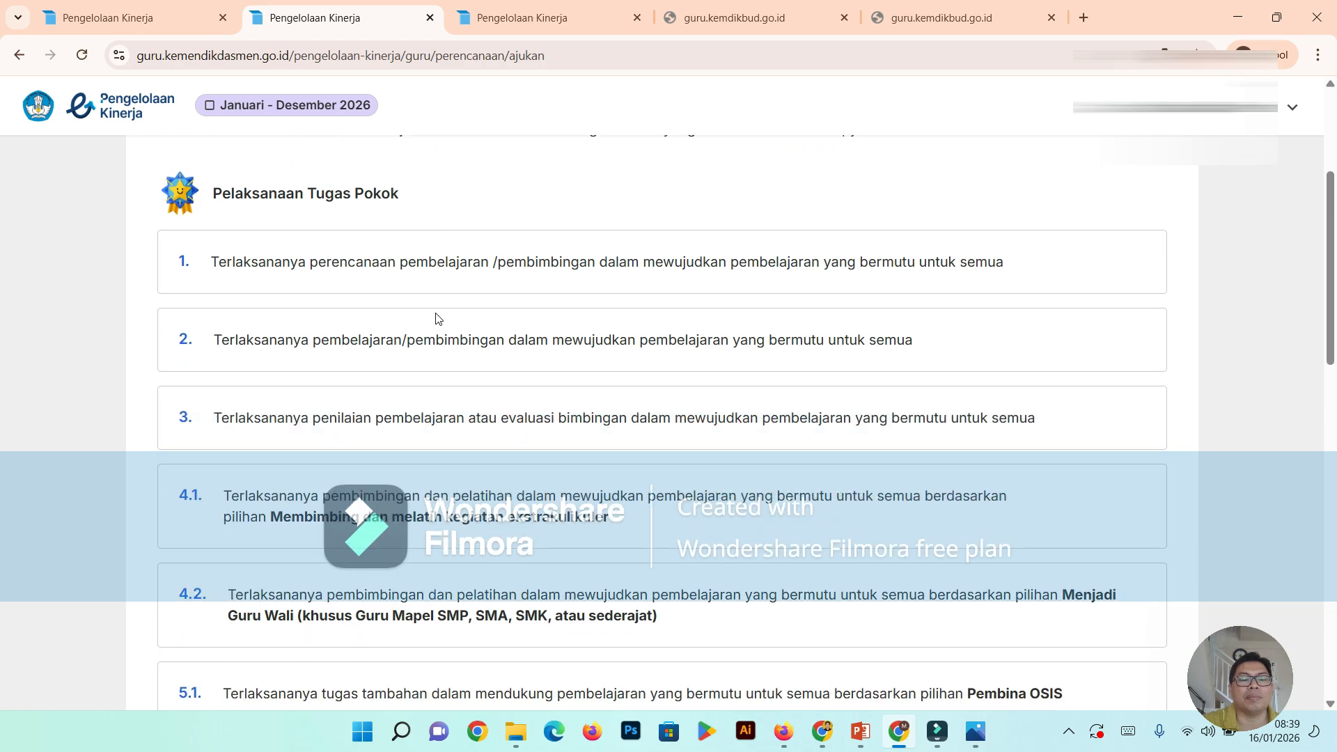
scroll(438, 319, "down", 3)
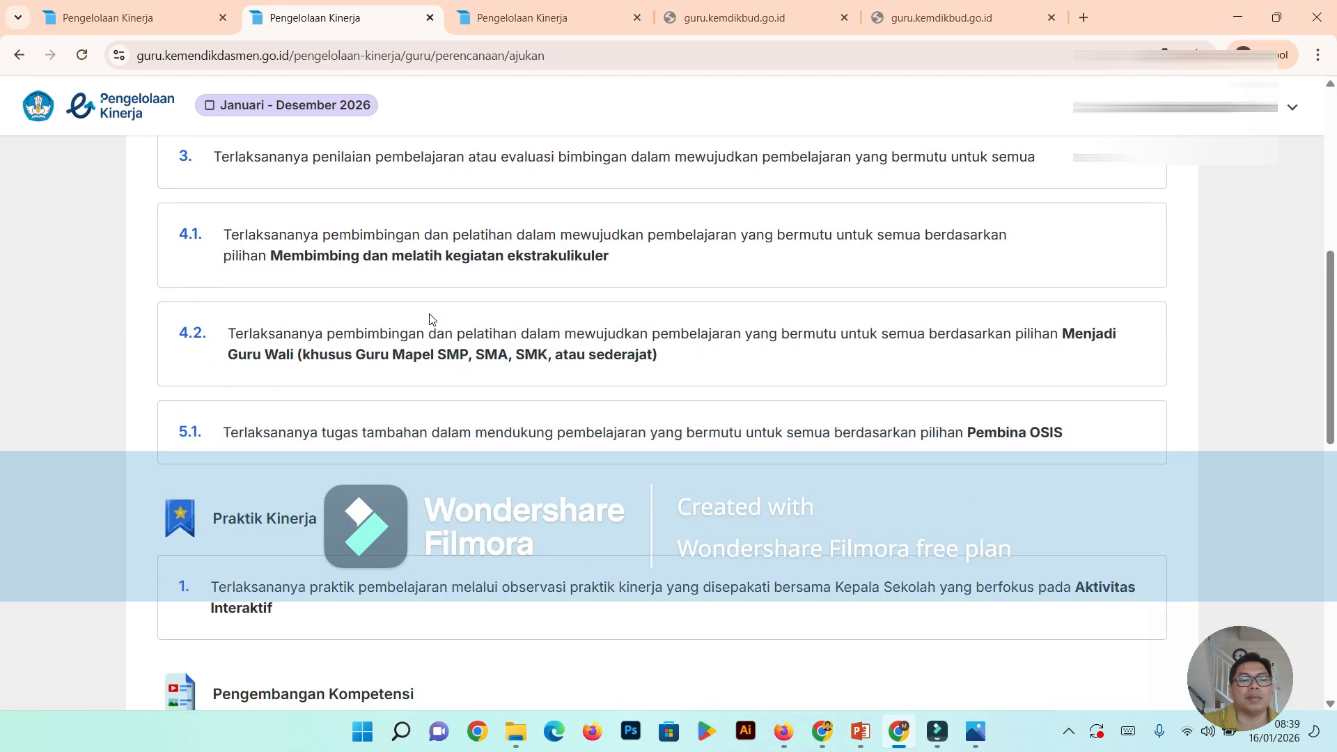
scroll(432, 319, "down", 4)
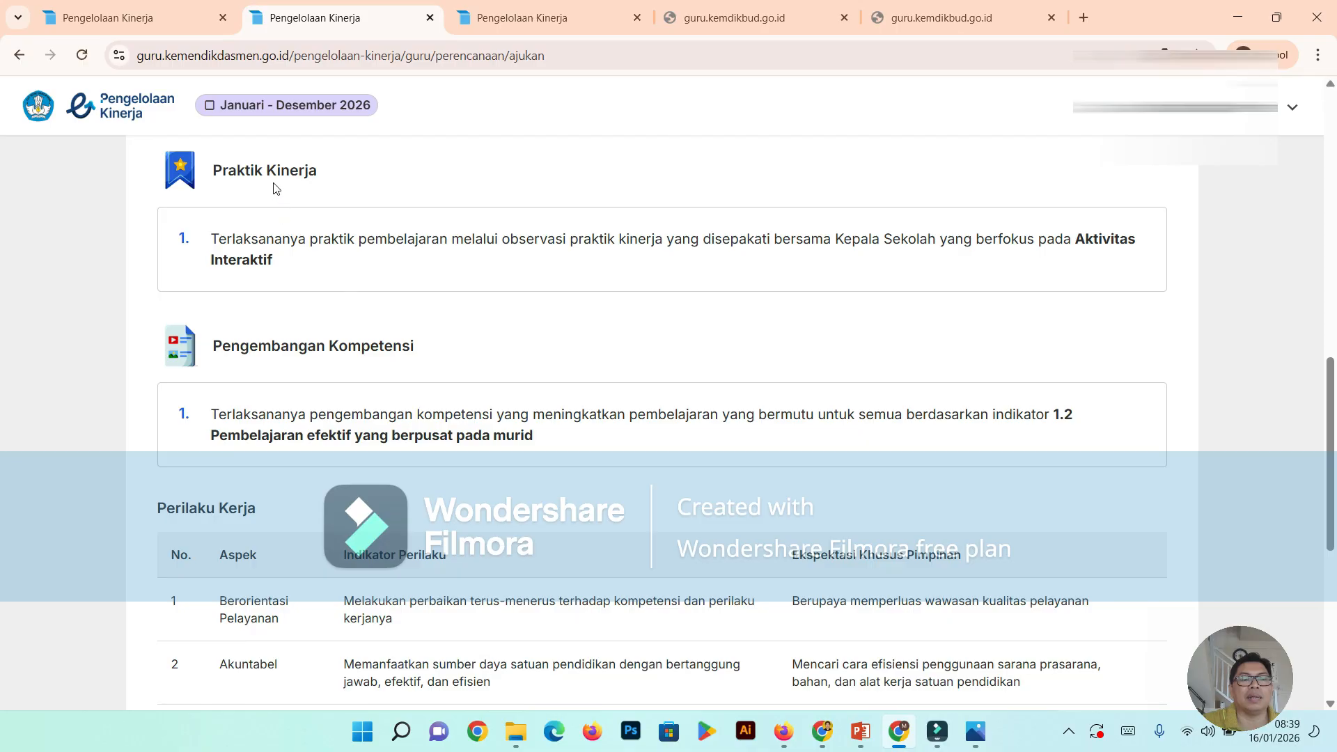
scroll(376, 303, "down", 4)
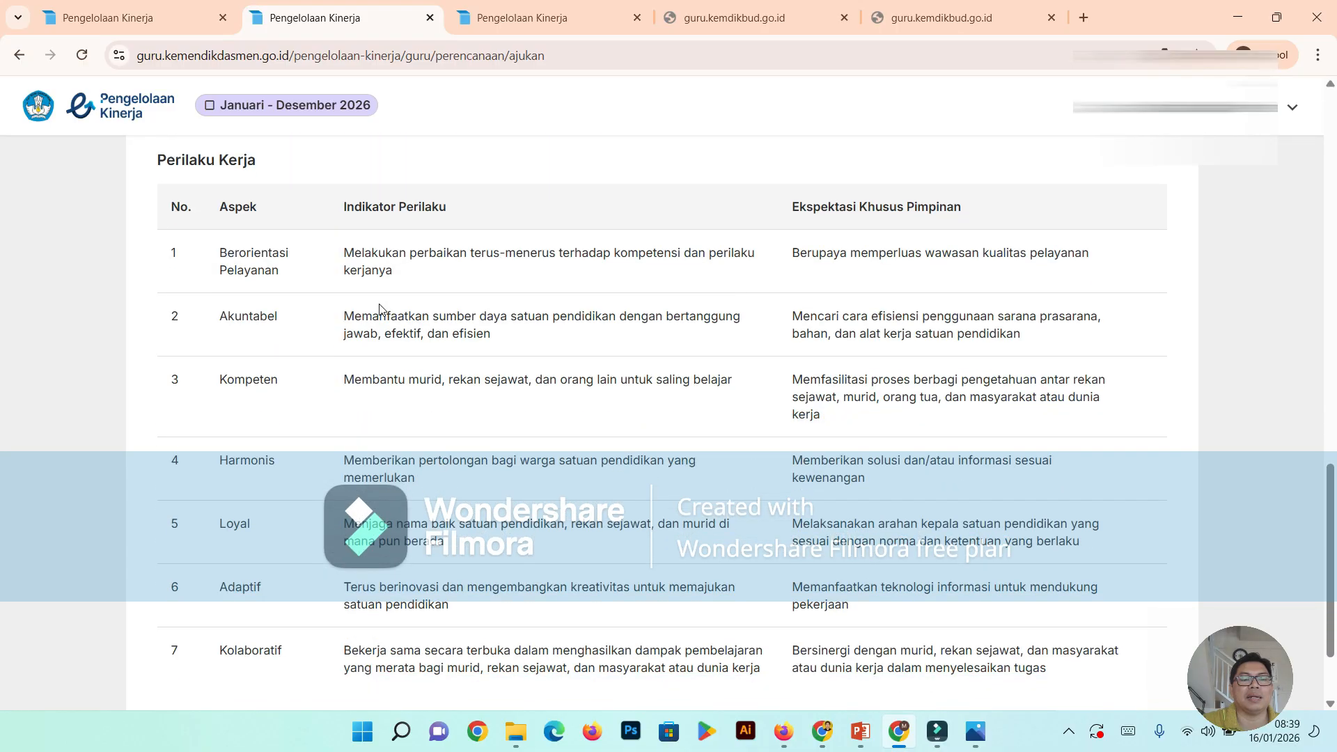
scroll(380, 308, "down", 2)
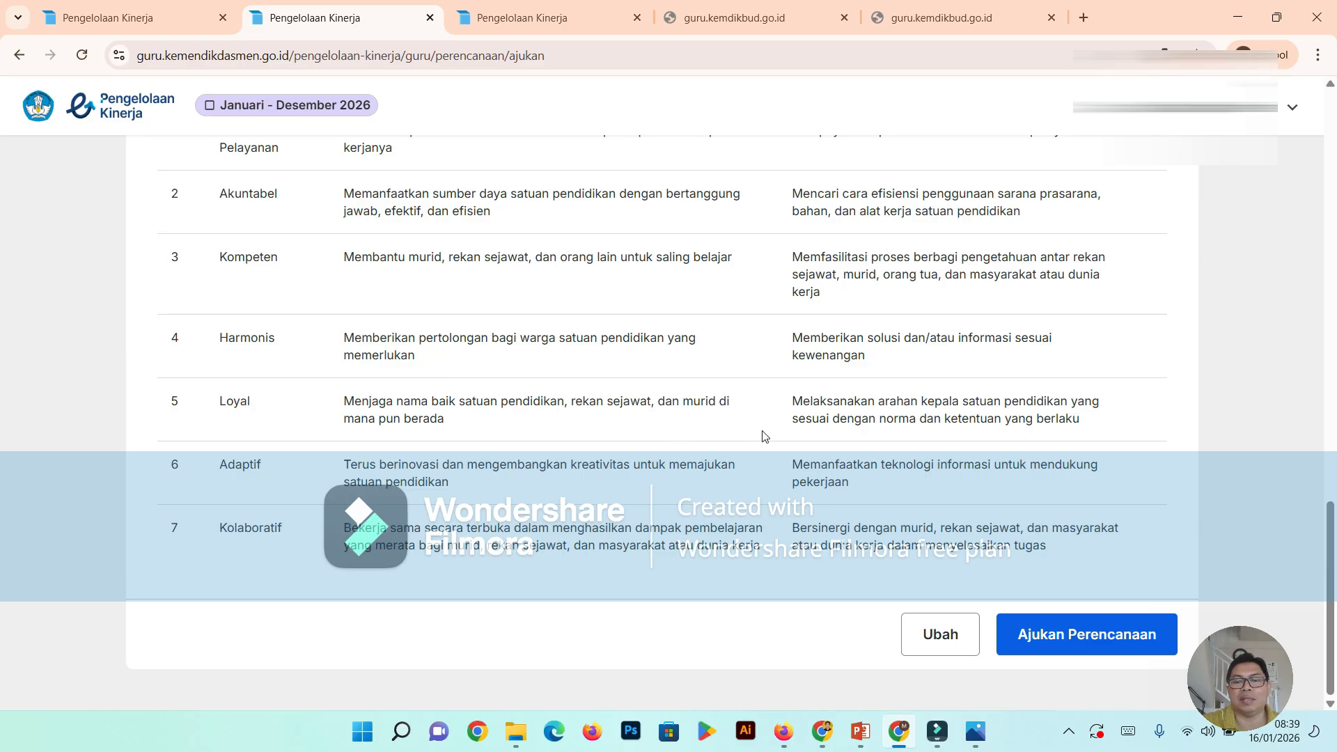
scroll(734, 337, "up", 4)
scroll(708, 296, "up", 8)
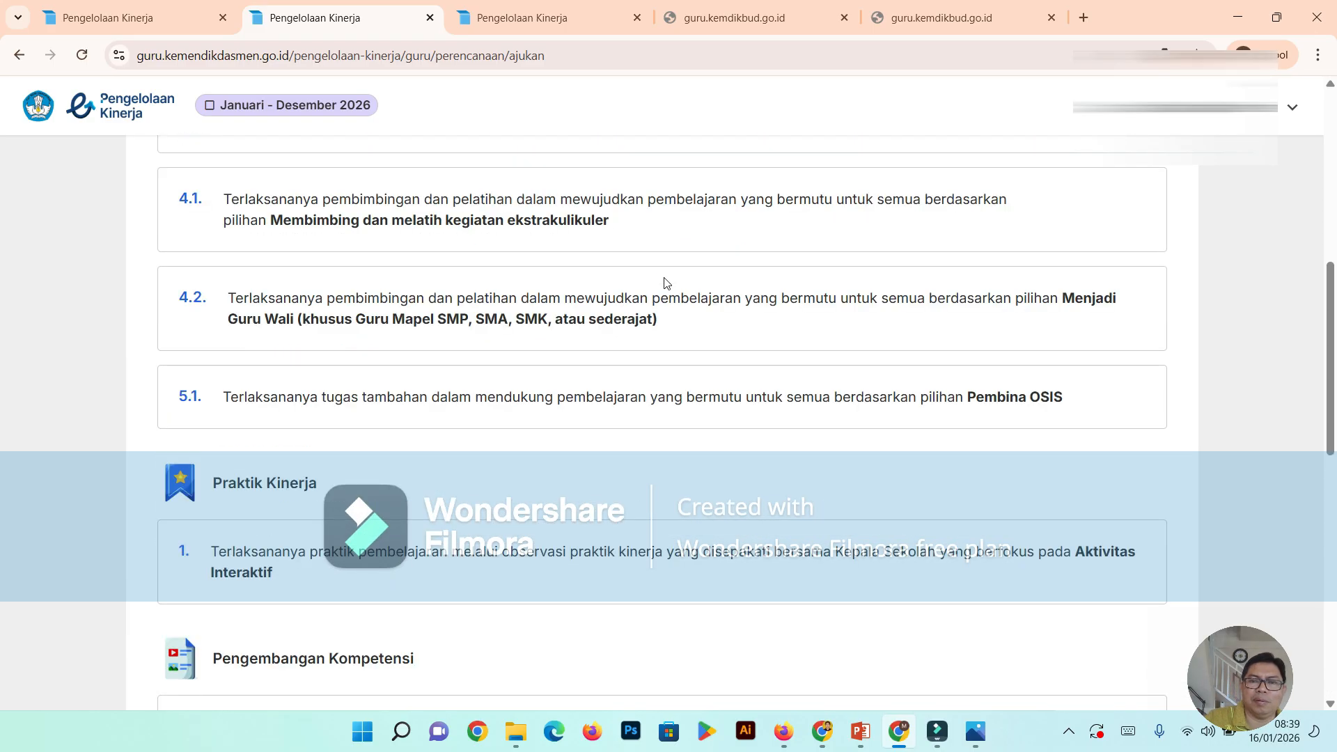
scroll(665, 277, "down", 10)
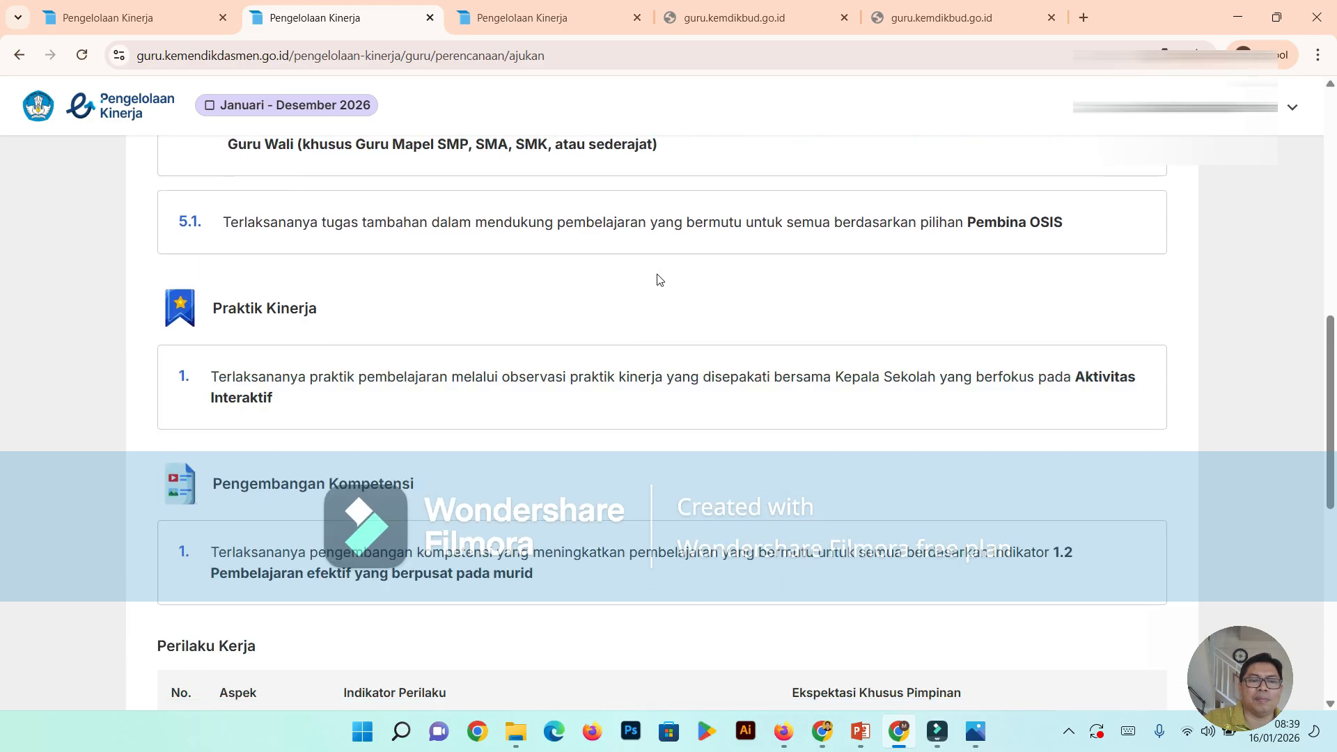
- Submit the Perencanaan Kinerja to the Kepala Sekolah for review and confirm the submission
scroll(659, 280, "down", 3)
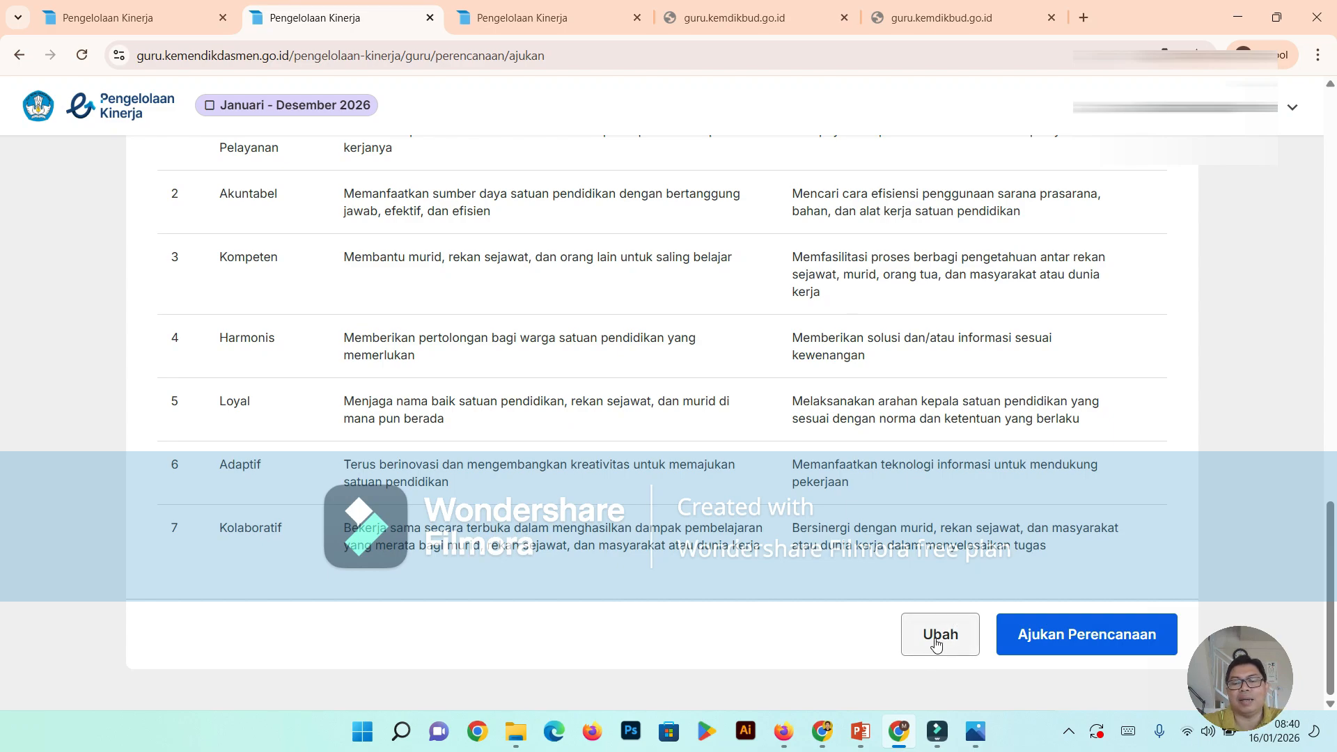
left_click(1038, 639)
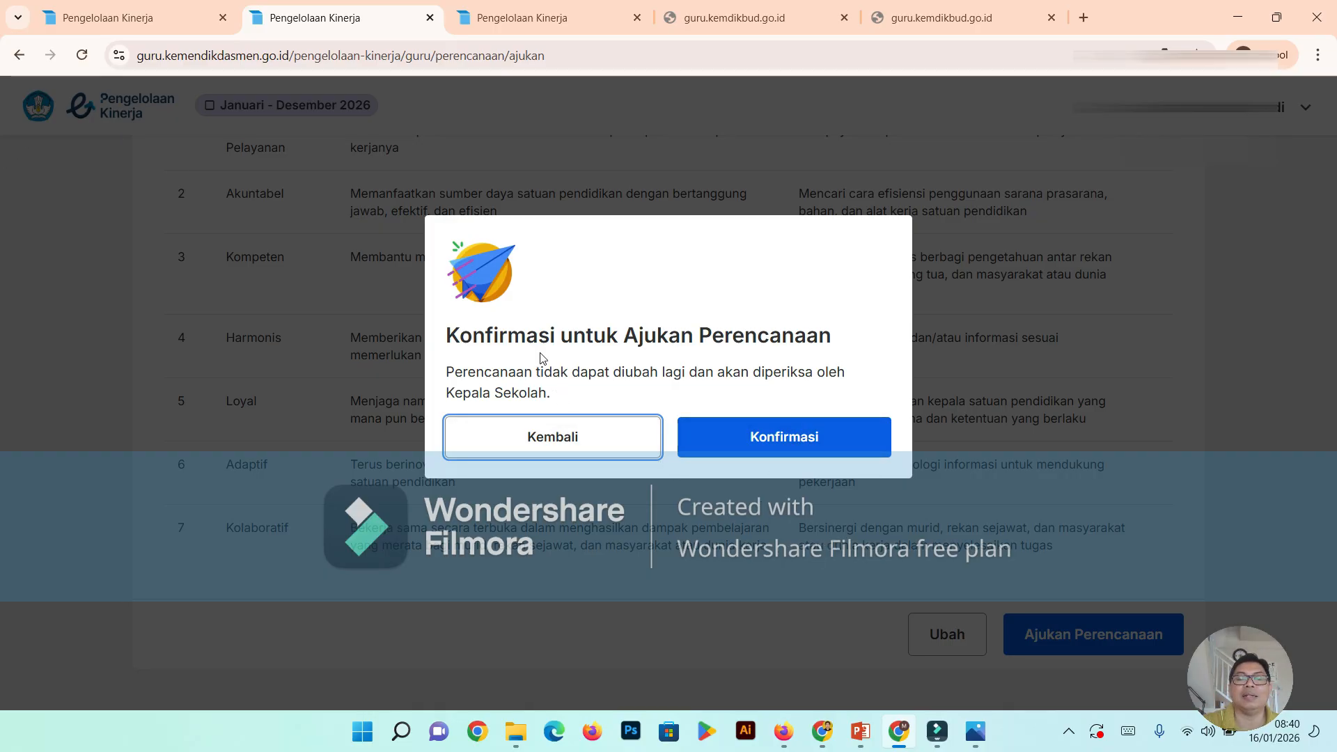
left_click(765, 438)
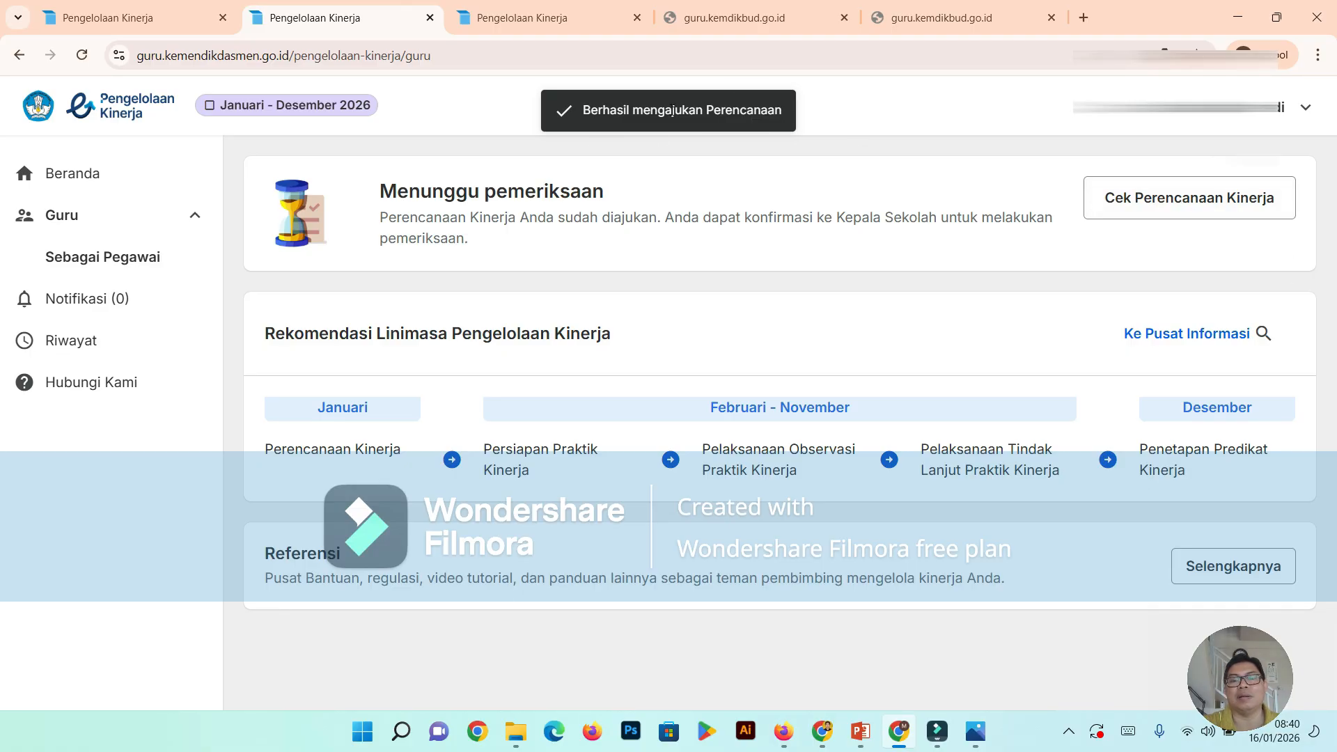
- Open the submitted Perencanaan Kinerja, look through all its sections, and return to the Beranda
left_click(1123, 205)
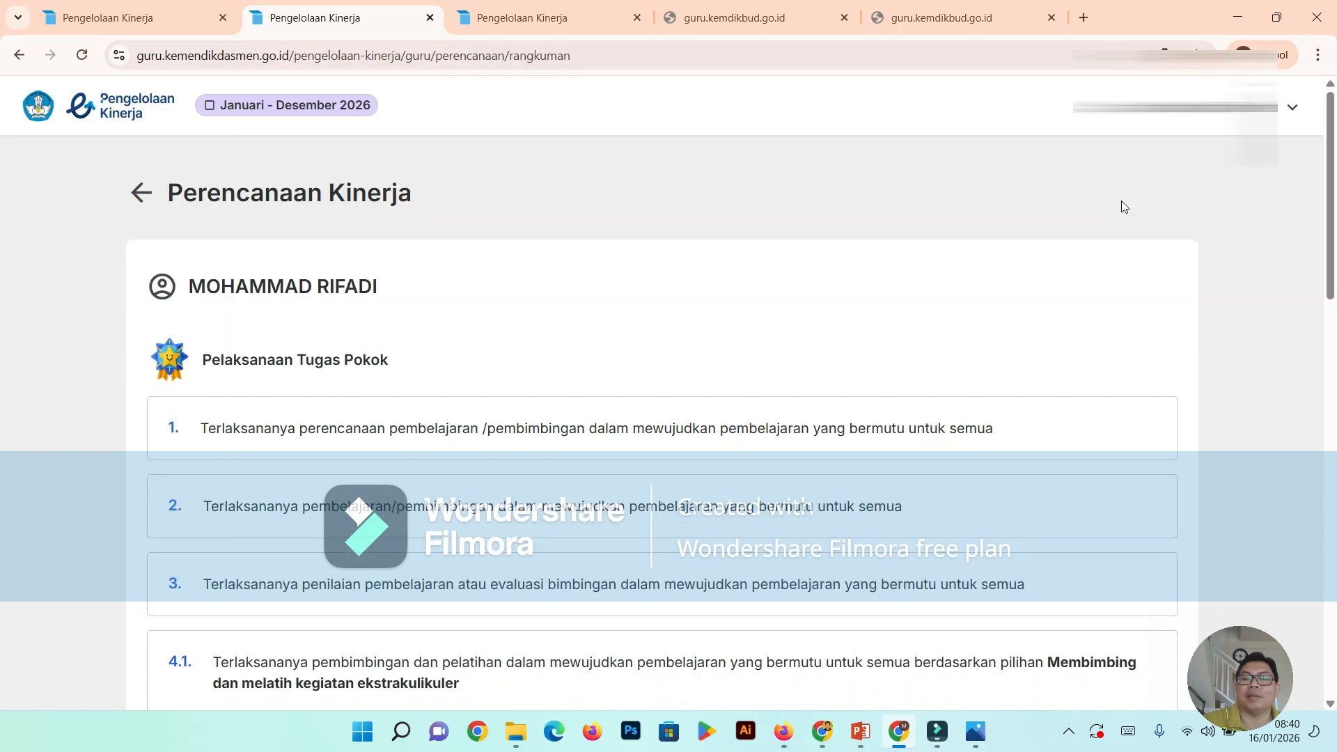
scroll(623, 404, "down", 10)
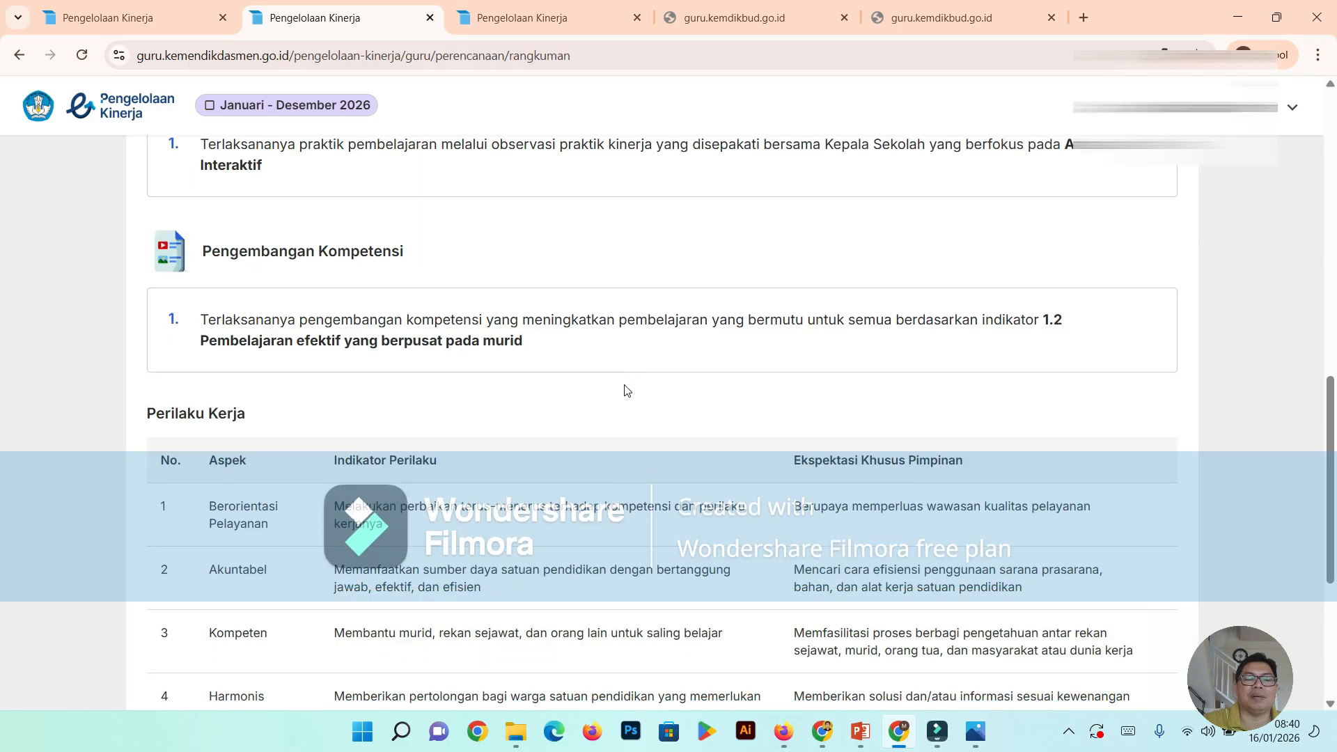
scroll(627, 390, "down", 5)
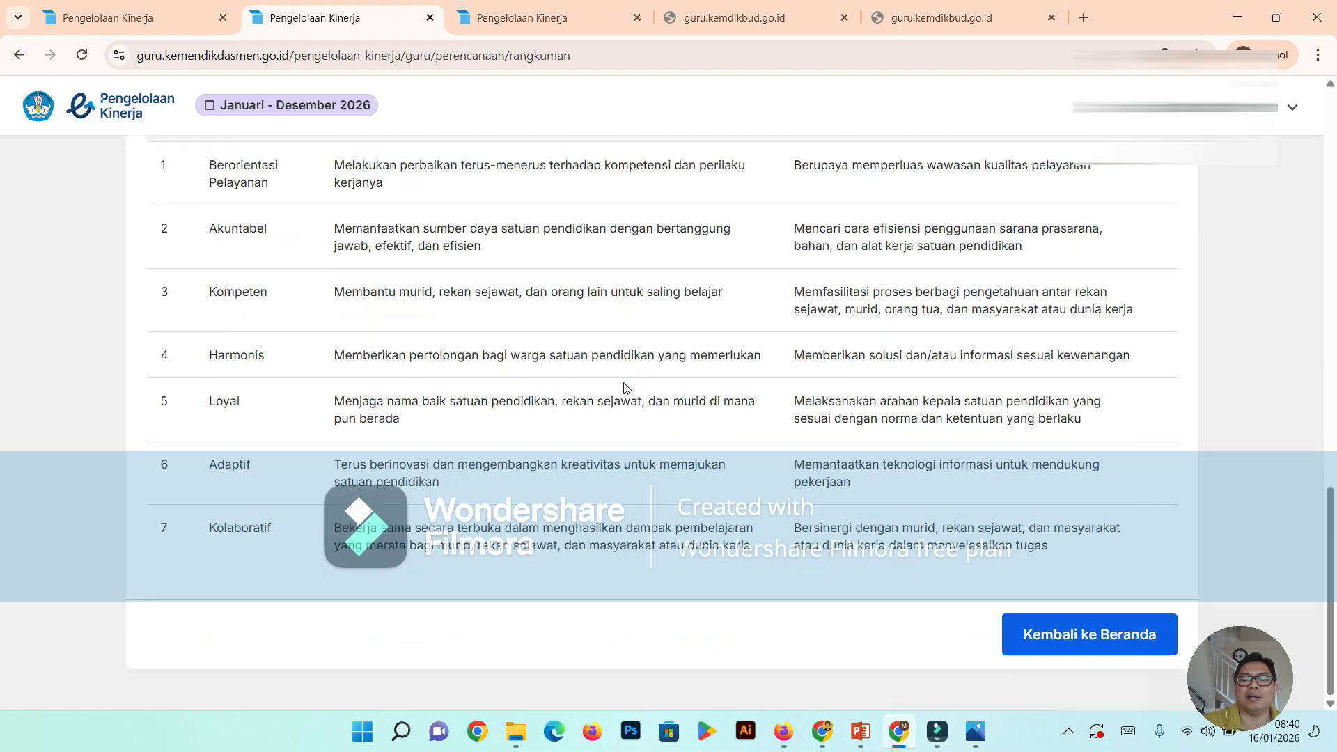
scroll(623, 388, "up", 15)
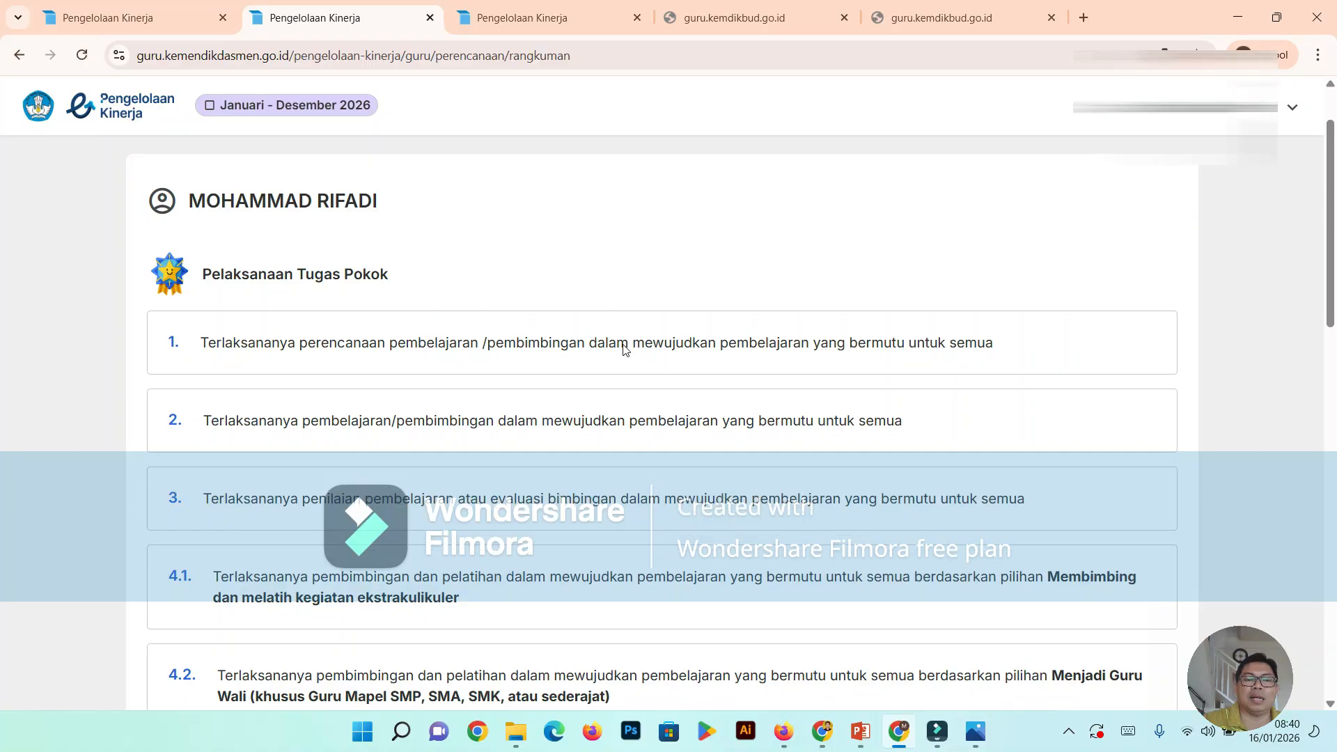
scroll(625, 350, "down", 15)
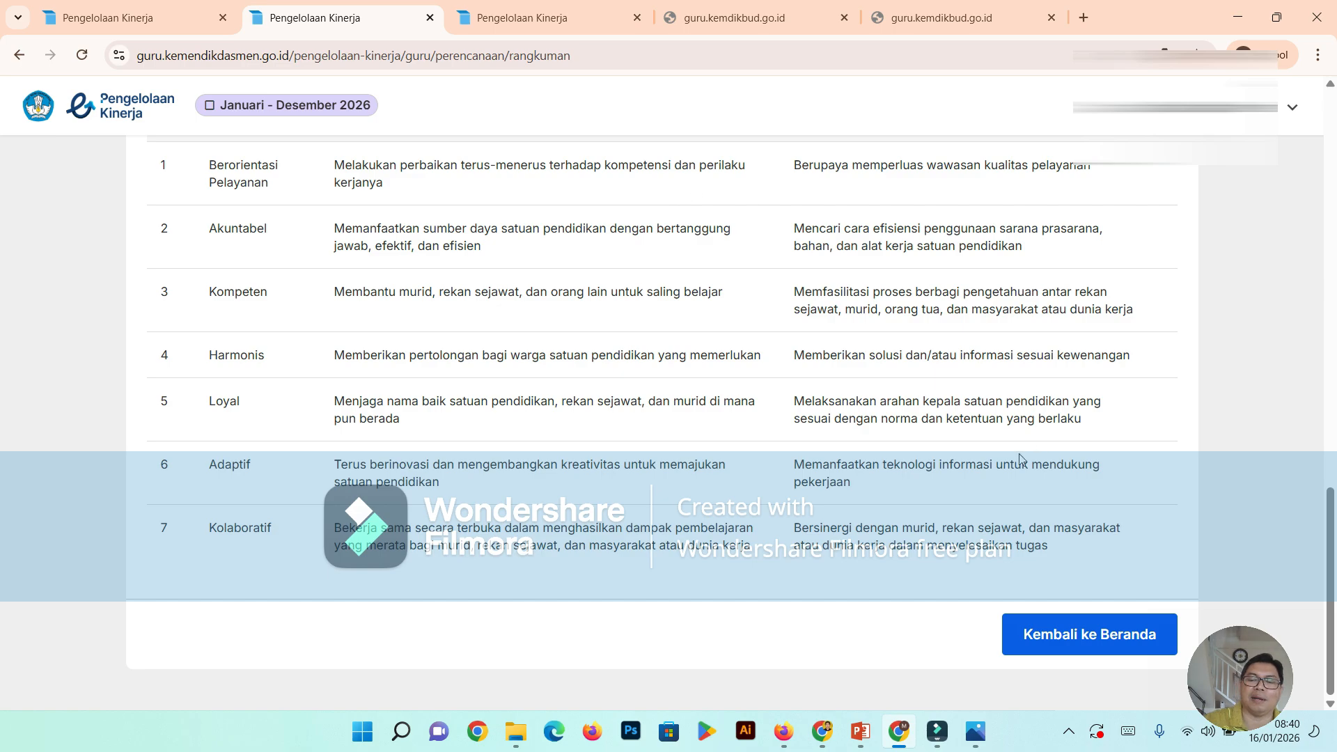
left_click(1091, 641)
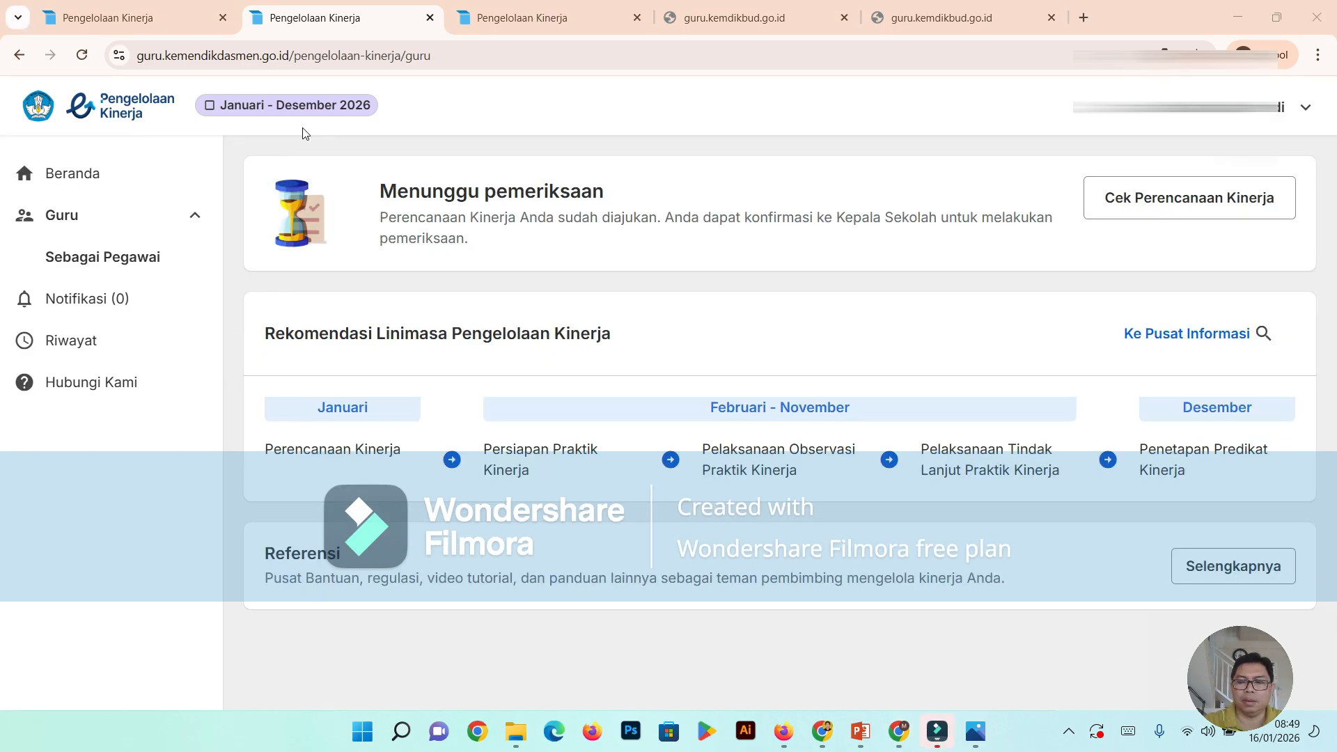